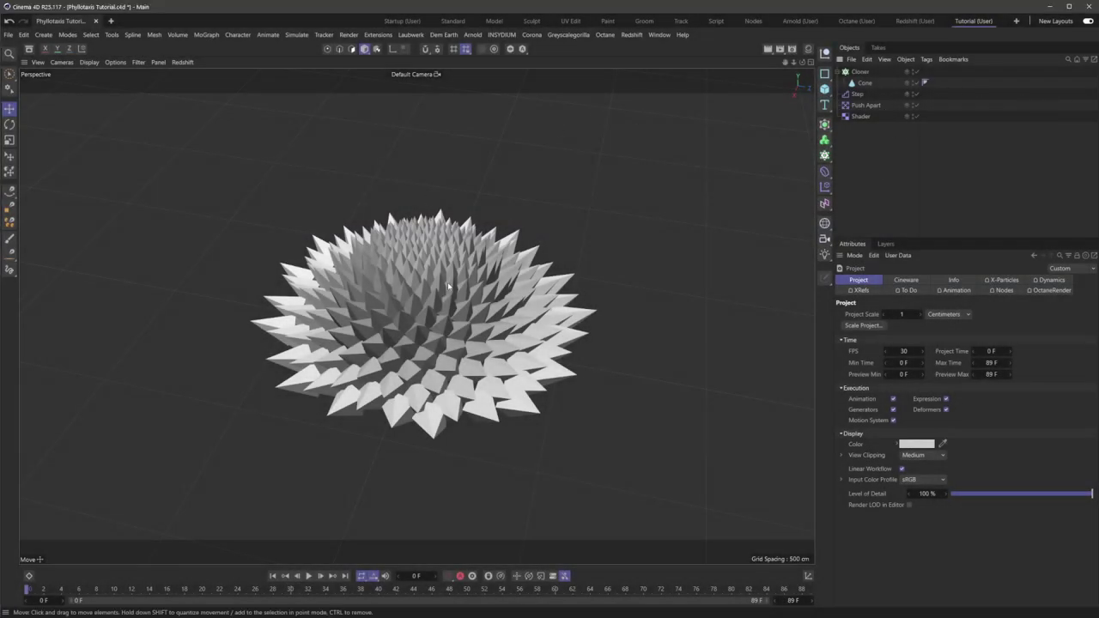
# - Examine the finished phyllotaxis cone arrangement from several angles and review its Cloner's object settings
pyautogui.moveTo(442, 274)
pyautogui.keyDown('alt'); pyautogui.mouseDown()
pyautogui.moveTo(452, 260)
pyautogui.moveTo(448, 282)
pyautogui.mouseUp(); pyautogui.keyUp('alt')
pyautogui.keyDown('alt'); pyautogui.moveTo(447, 275); pyautogui.dragTo(428, 289, button='right'); pyautogui.keyUp('alt')
pyautogui.keyDown('alt'); pyautogui.moveTo(429, 289); pyautogui.dragTo(448, 292); pyautogui.keyUp('alt')
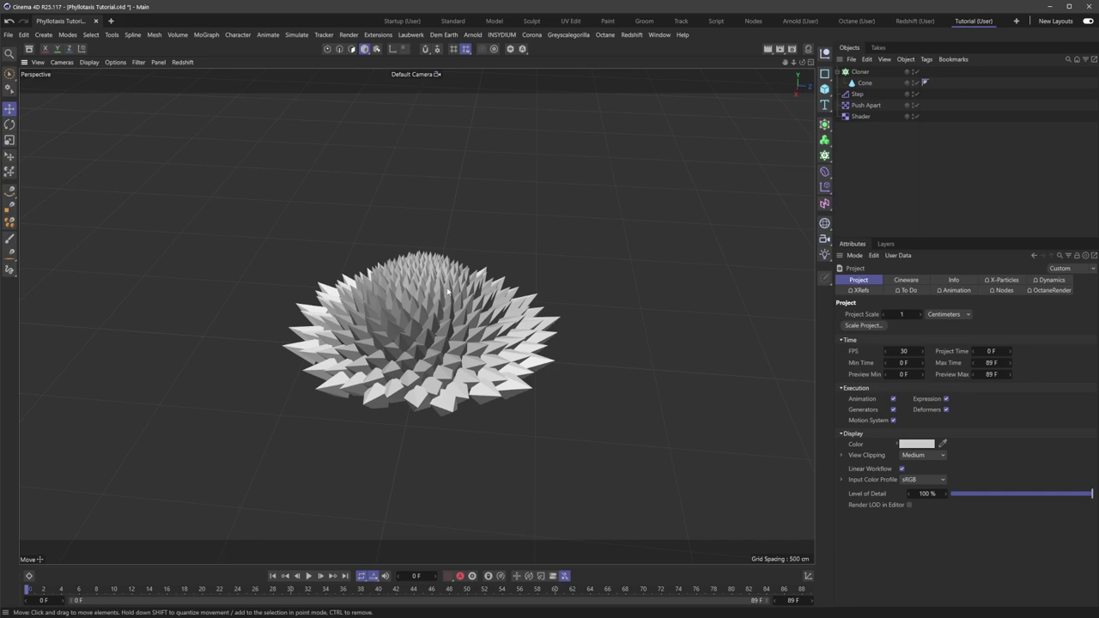
pyautogui.moveTo(452, 303)
pyautogui.keyDown('alt'); pyautogui.mouseDown()
pyautogui.moveTo(456, 290)
pyautogui.moveTo(447, 298)
pyautogui.mouseUp(); pyautogui.keyUp('alt')
pyautogui.keyDown('alt'); pyautogui.moveTo(436, 291); pyautogui.dragTo(447, 293, button='right'); pyautogui.keyUp('alt')
pyautogui.keyDown('alt'); pyautogui.moveTo(446, 293); pyautogui.dragTo(447, 298, button='middle'); pyautogui.keyUp('alt')
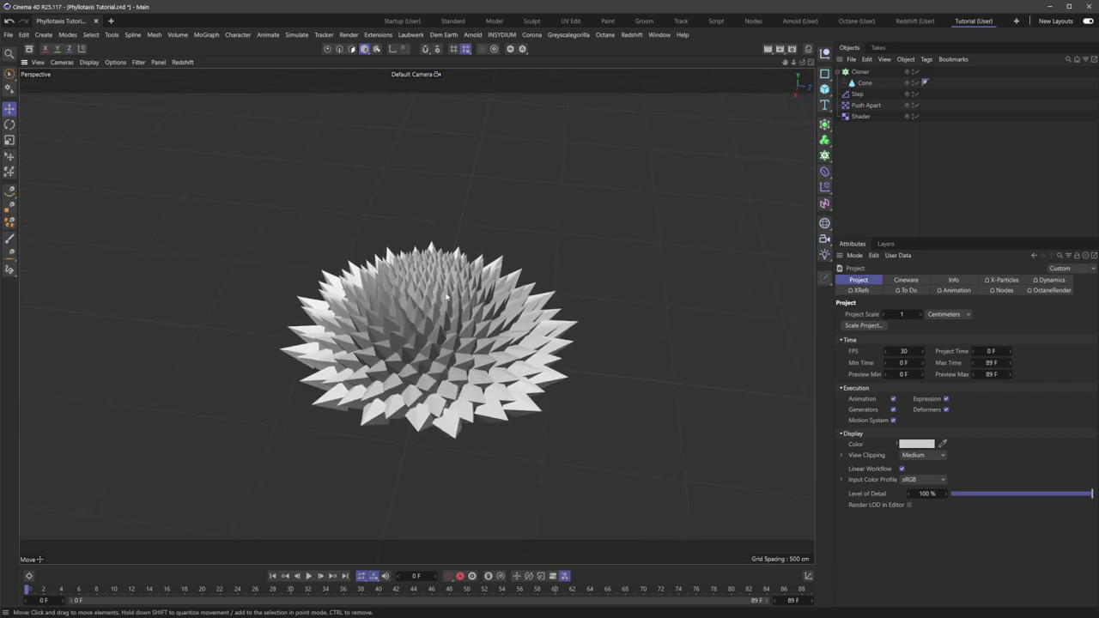
pyautogui.keyDown('alt'); pyautogui.moveTo(447, 296); pyautogui.dragTo(448, 306); pyautogui.keyUp('alt')
pyautogui.keyDown('alt'); pyautogui.moveTo(444, 282); pyautogui.dragTo(451, 284, button='right'); pyautogui.keyUp('alt')
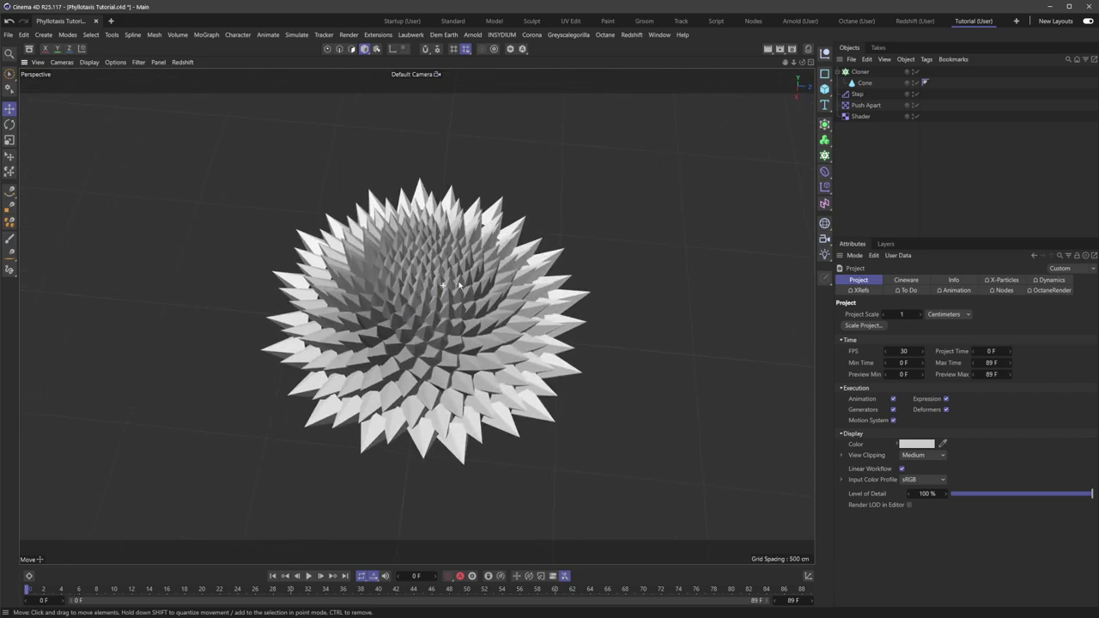
pyautogui.keyDown('alt'); pyautogui.moveTo(449, 289); pyautogui.dragTo(445, 282); pyautogui.keyUp('alt')
pyautogui.keyDown('alt'); pyautogui.moveTo(445, 282); pyautogui.dragTo(438, 261, button='middle'); pyautogui.keyUp('alt')
pyautogui.keyDown('alt'); pyautogui.moveTo(440, 266); pyautogui.dragTo(445, 261); pyautogui.keyUp('alt')
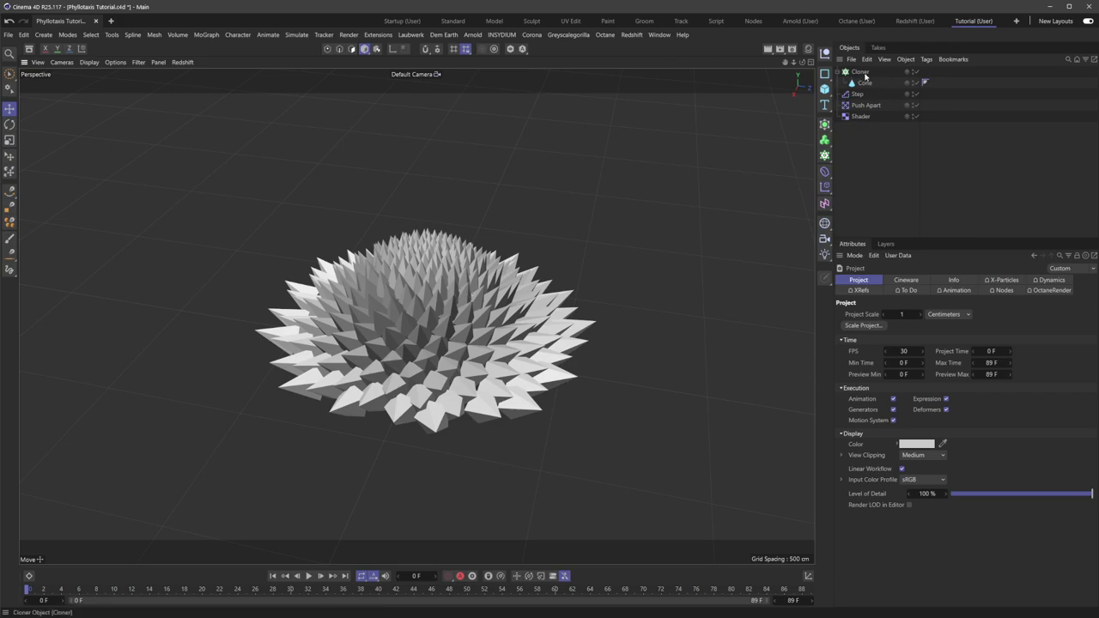
pyautogui.click(861, 72)
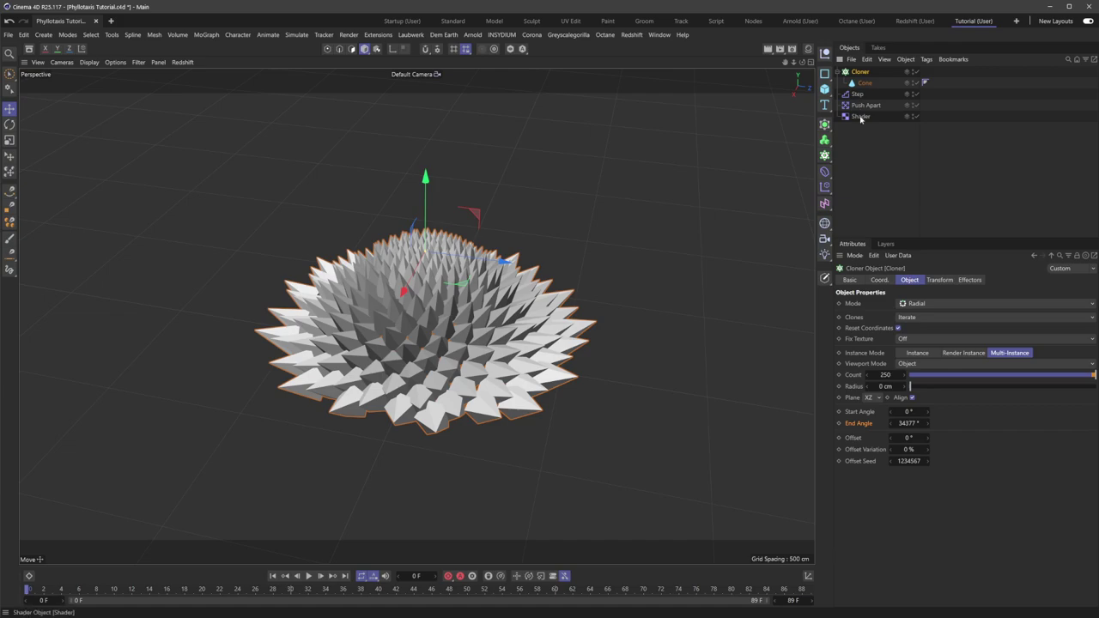
pyautogui.click(865, 167)
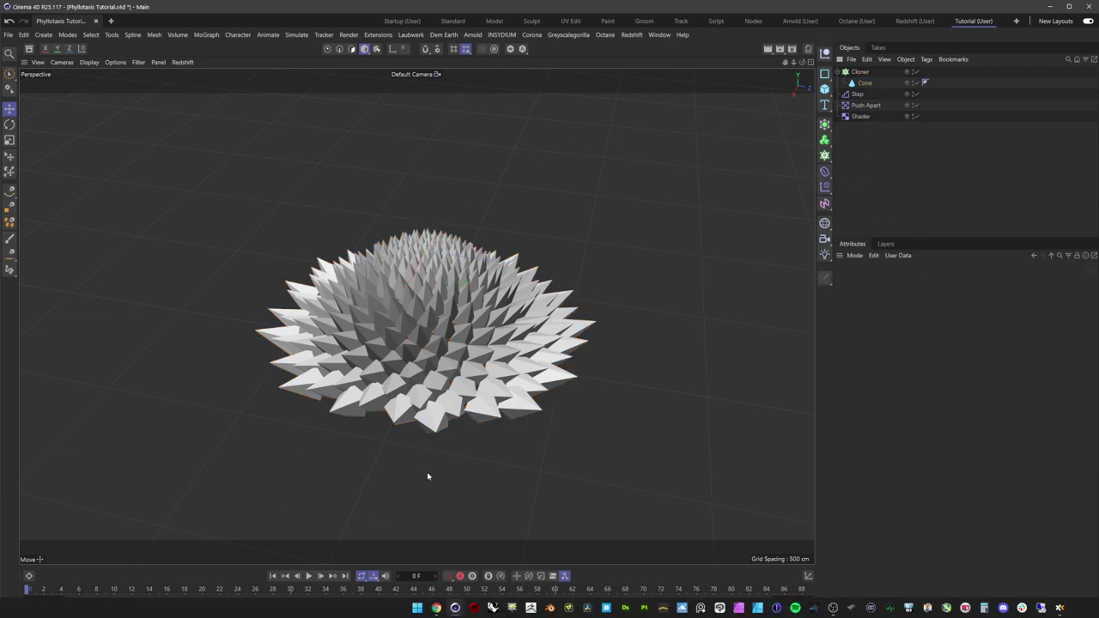
# - Switch to the browser, read the Wikipedia article on the golden angle through its "Golden angle in nature" section, and return to Cinema 4D
pyautogui.click(453, 609)
pyautogui.moveTo(490, 80); pyautogui.dragTo(503, 84)
pyautogui.moveTo(775, 196); pyautogui.dragTo(785, 159)
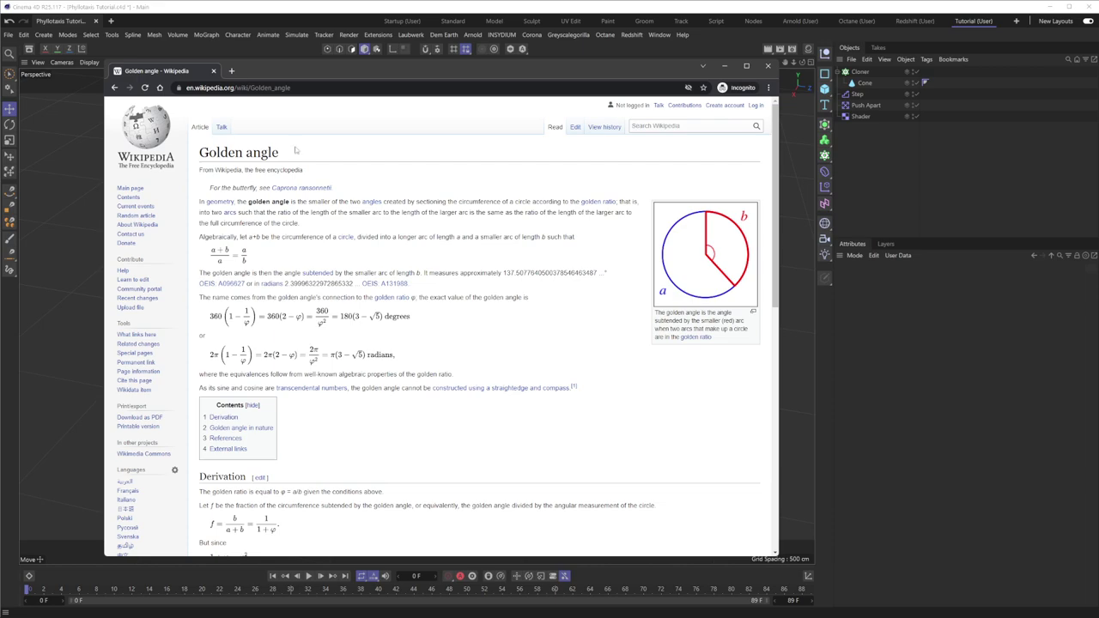
pyautogui.moveTo(773, 199); pyautogui.dragTo(806, 413)
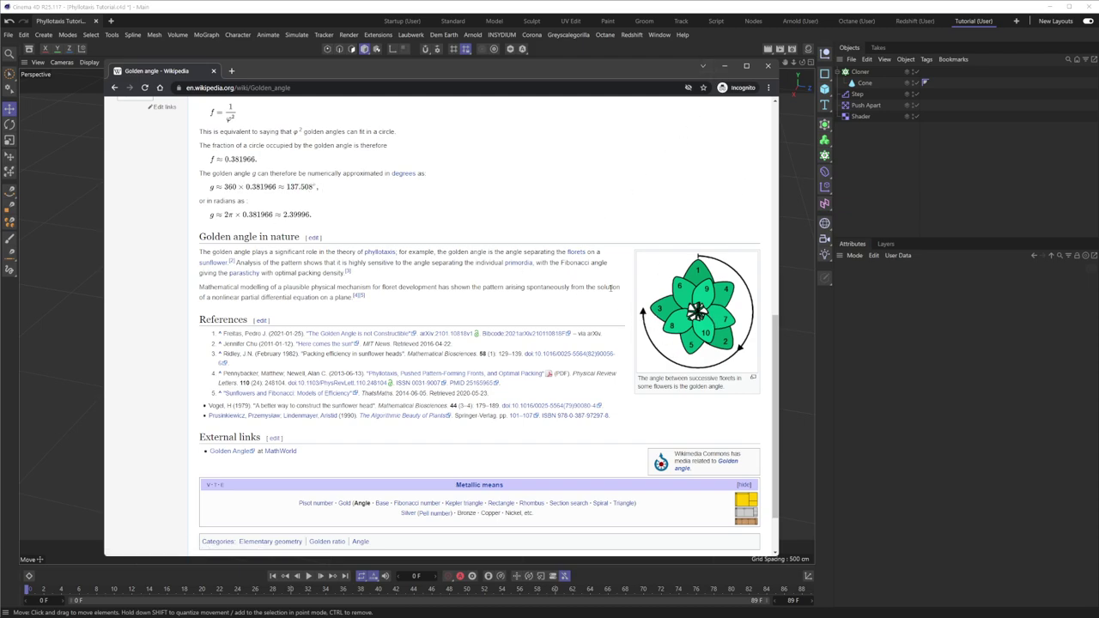
pyautogui.click(724, 66)
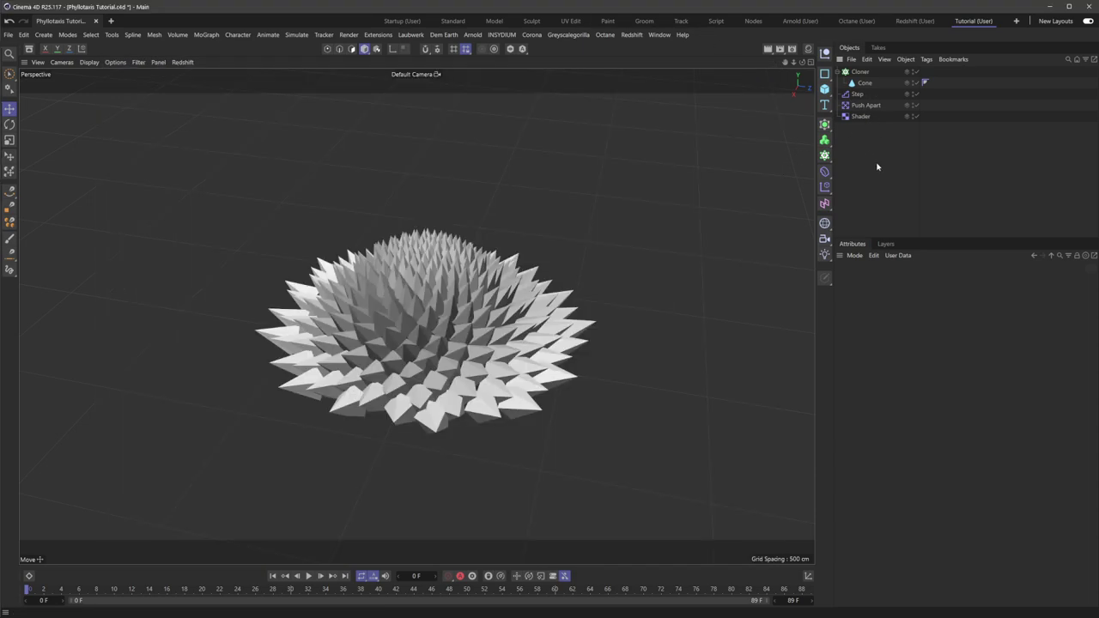
# - Create a circle spline in a new project, lying on the XZ plane with a radius of 10 cm
pyautogui.hotkey('ctrl', 'n')
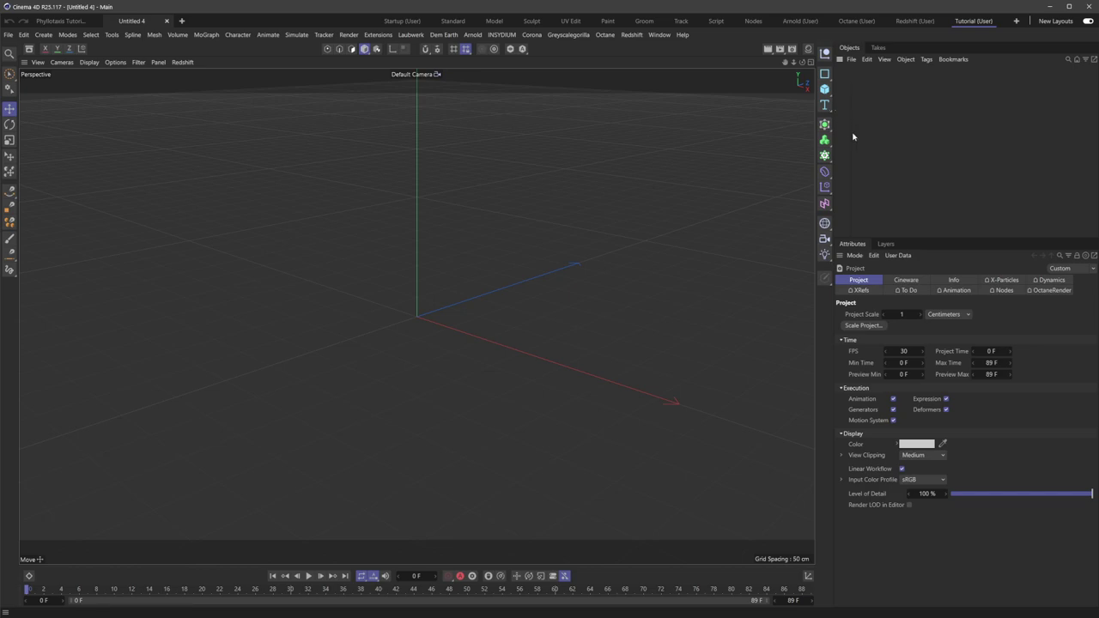
pyautogui.click(825, 74)
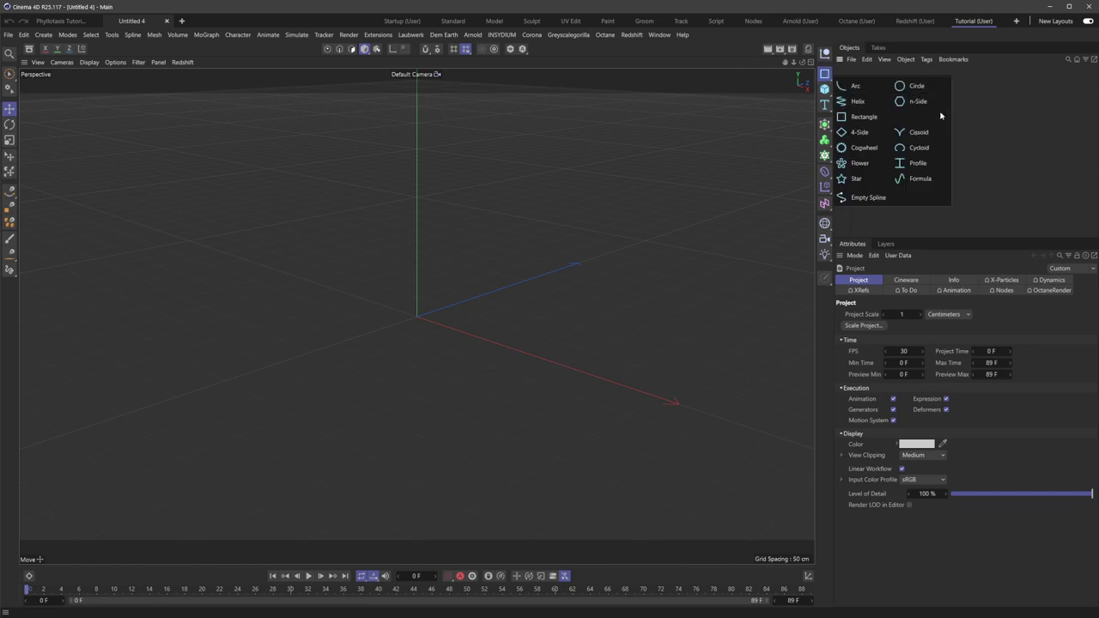
pyautogui.click(917, 86)
pyautogui.click(927, 360)
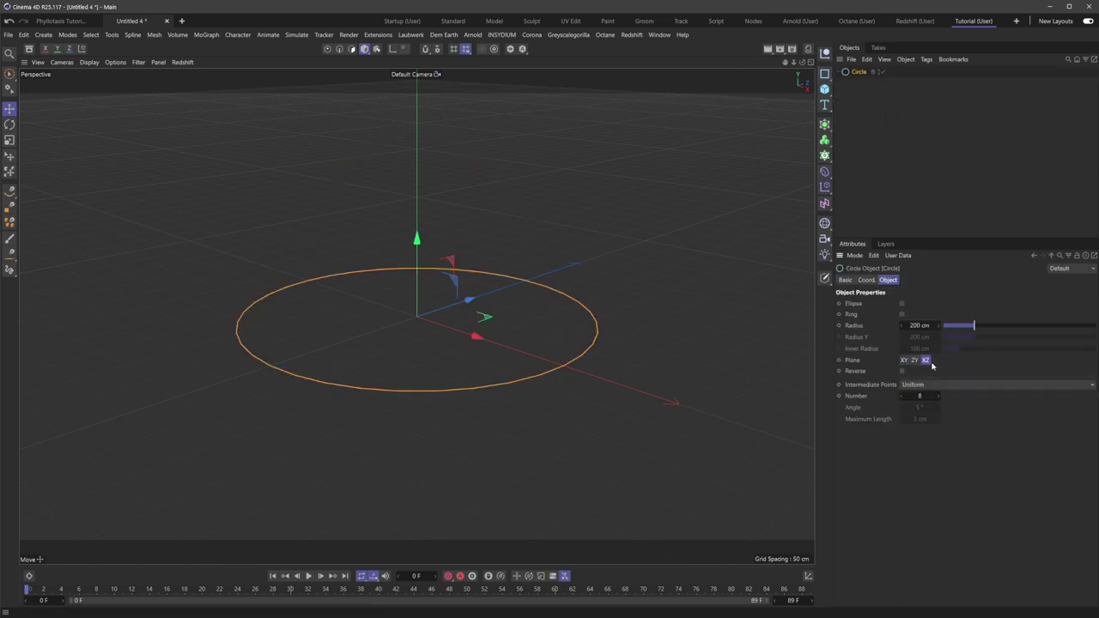
pyautogui.doubleClick(919, 325)
pyautogui.write('10')
pyautogui.press('Return')
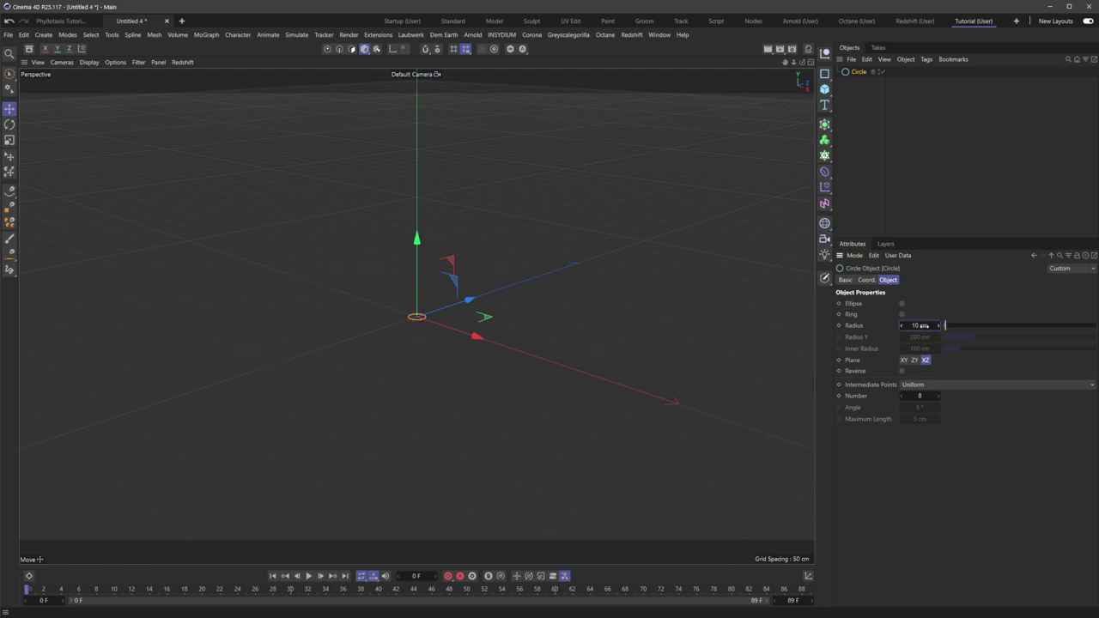
# - Show the circle in the top view and give it a custom light orange display color
pyautogui.press('F2')
pyautogui.click(854, 89)
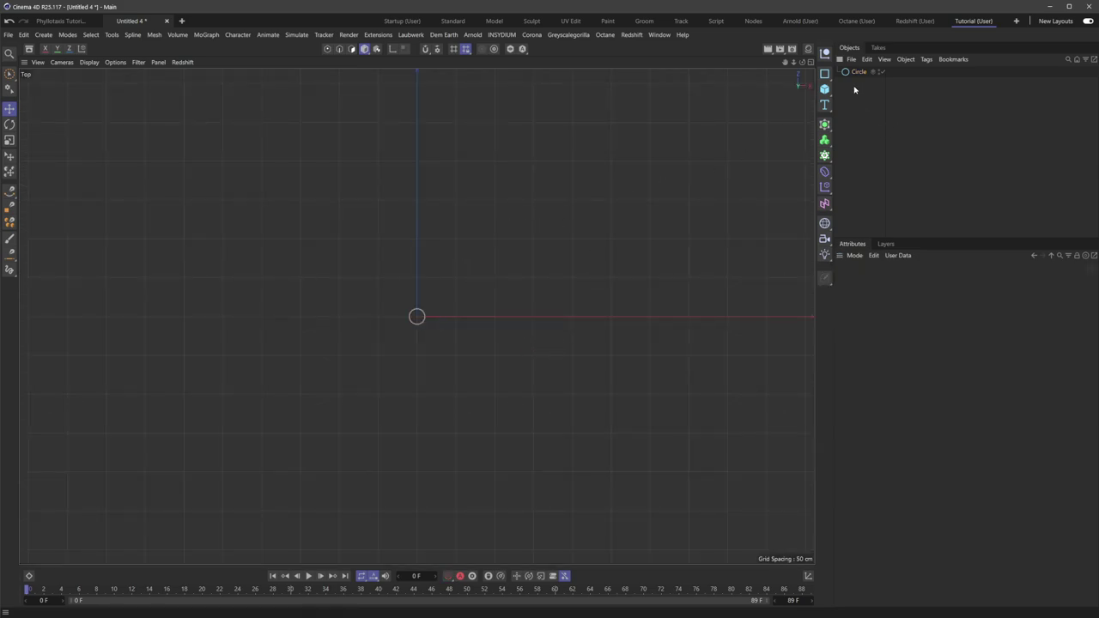
pyautogui.click(860, 72)
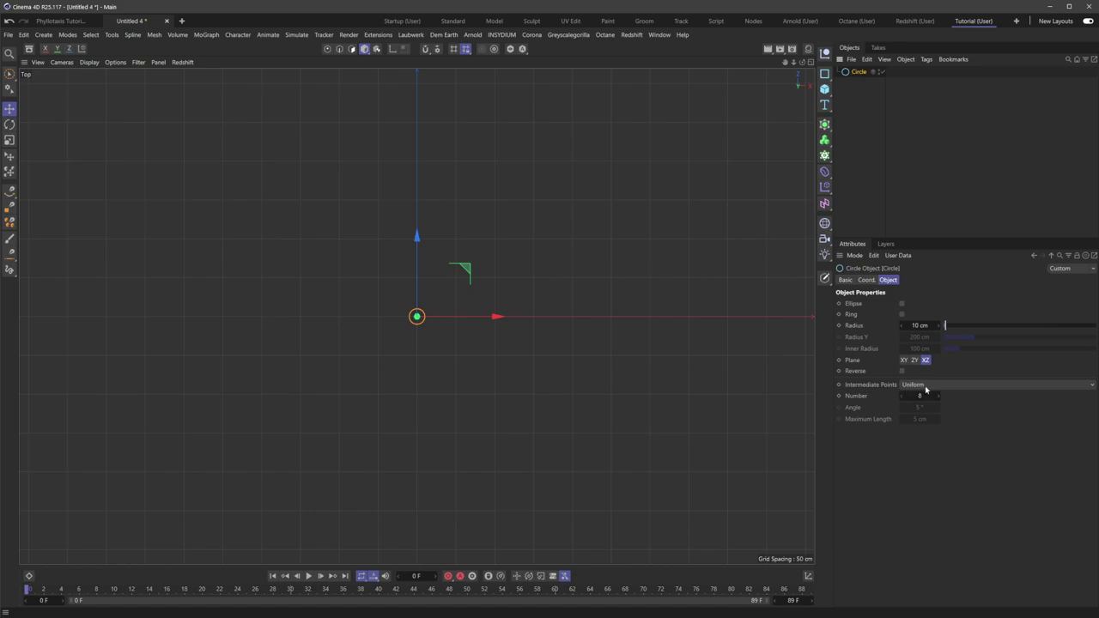
pyautogui.click(926, 385)
pyautogui.click(936, 388)
pyautogui.click(845, 280)
pyautogui.click(912, 375)
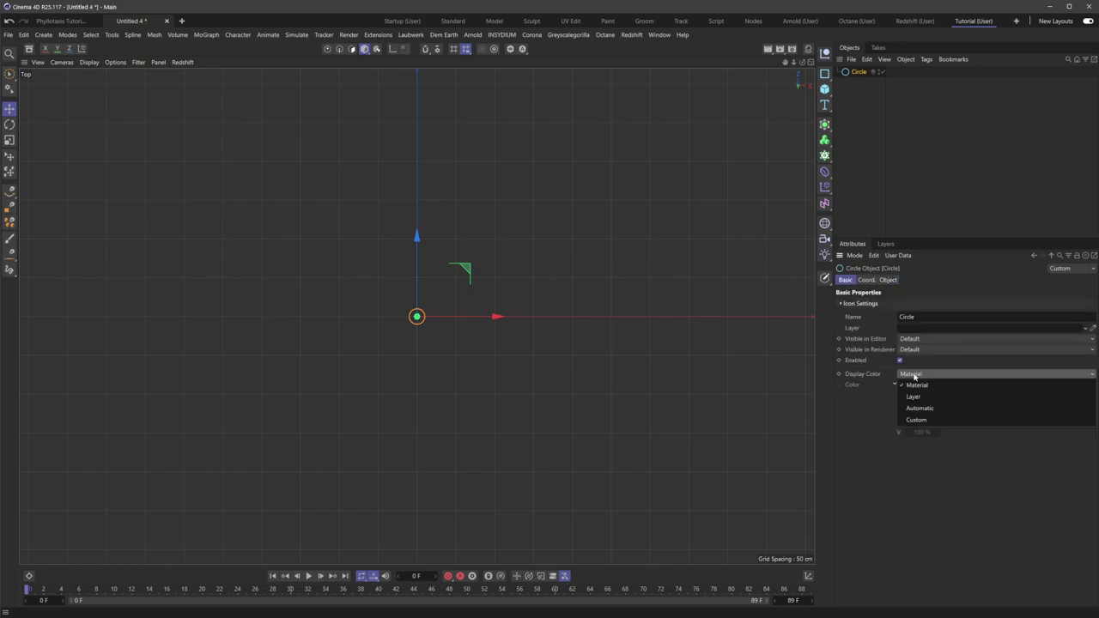
pyautogui.click(923, 420)
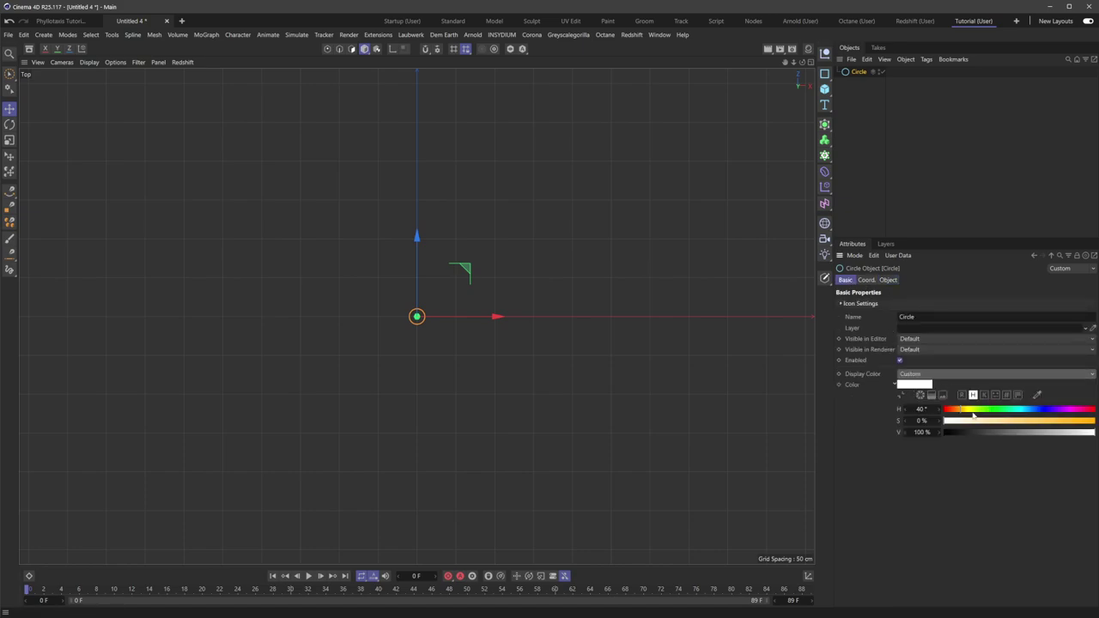
pyautogui.moveTo(1037, 421); pyautogui.dragTo(1028, 422)
pyautogui.moveTo(960, 410); pyautogui.dragTo(955, 411)
pyautogui.click(871, 167)
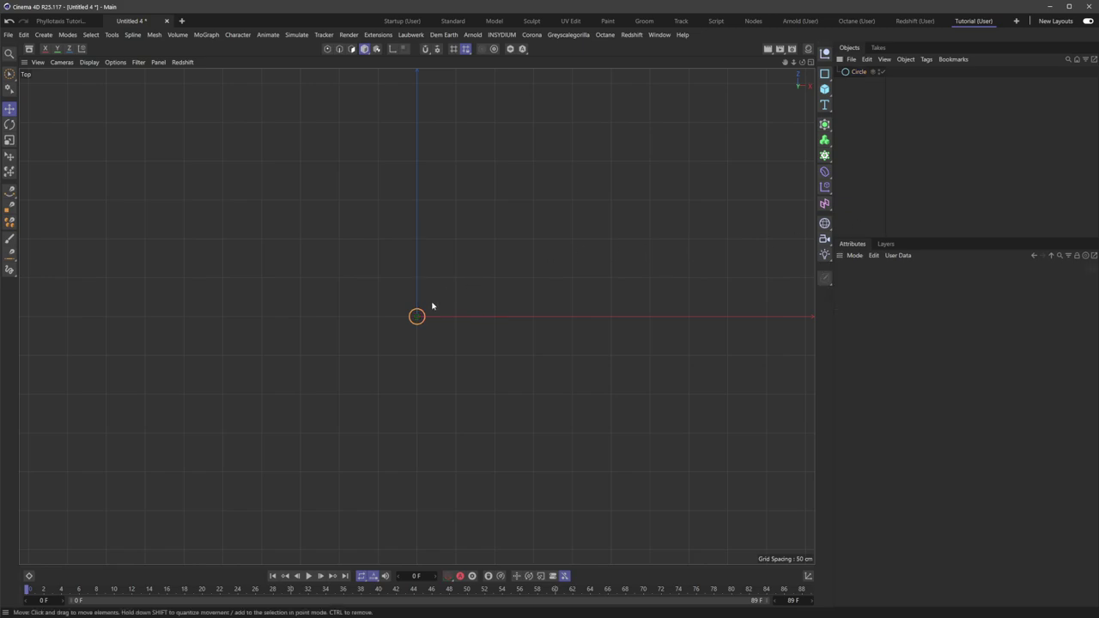
# - Put the circle inside a new Cloner and set the Cloner's mode to Radial
pyautogui.scroll(5, 425, 319)
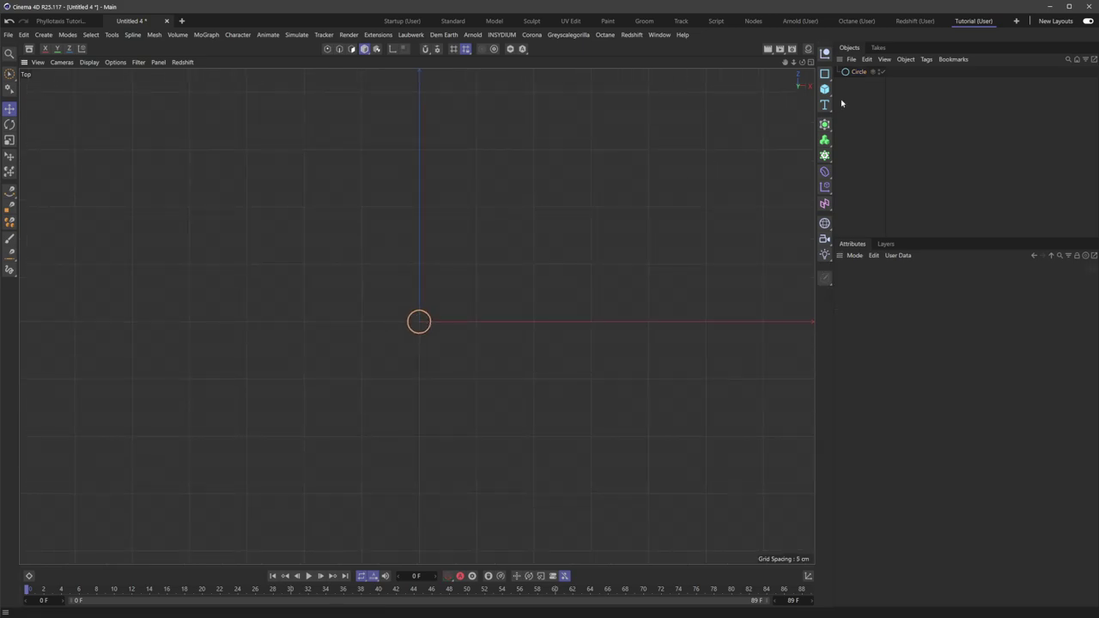
pyautogui.click(825, 154)
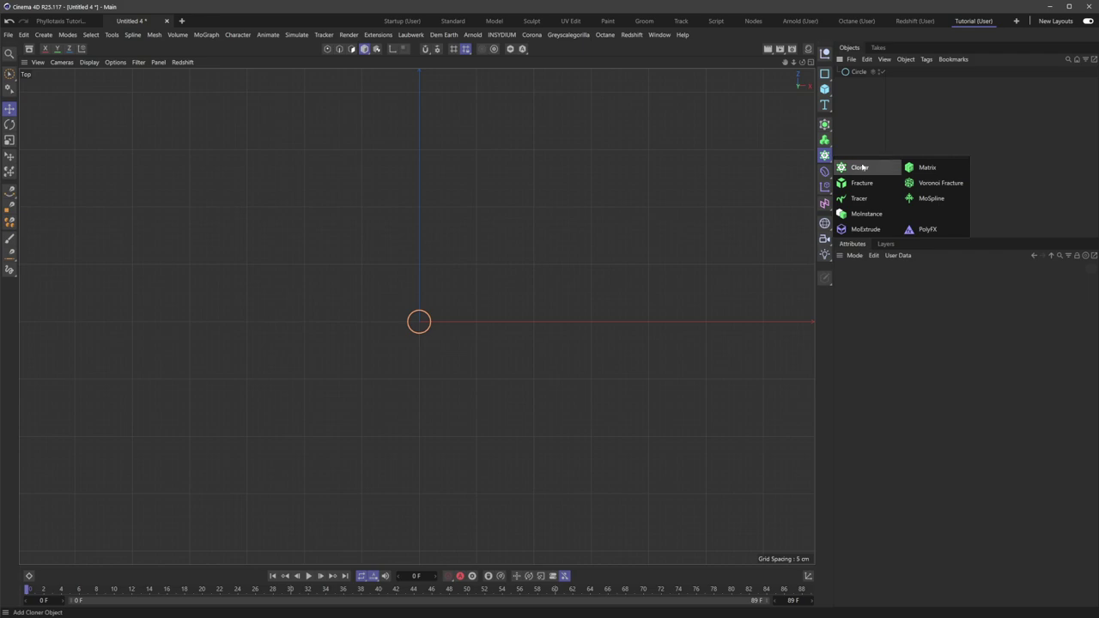
pyautogui.keyDown('alt'); pyautogui.click(859, 167); pyautogui.keyUp('alt')
pyautogui.click(861, 72)
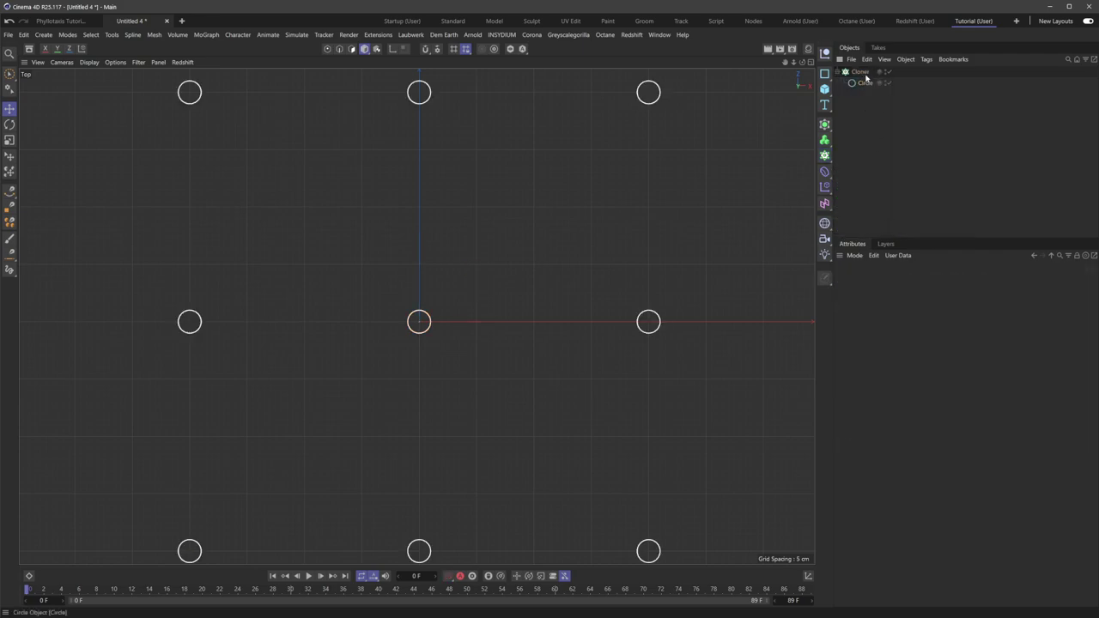
pyautogui.click(910, 280)
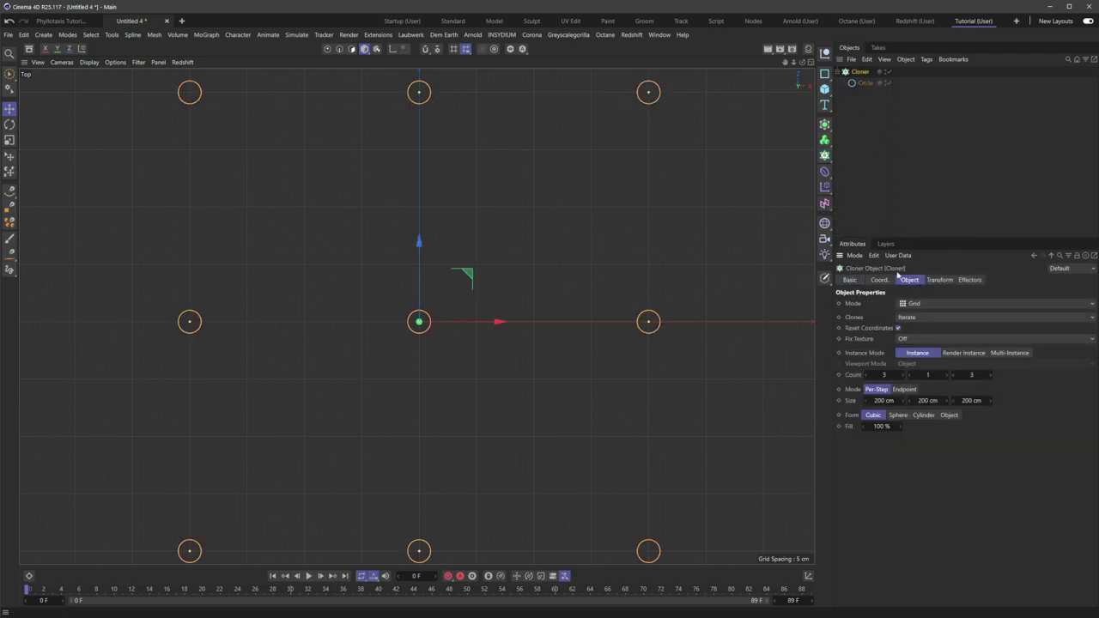
pyautogui.click(923, 305)
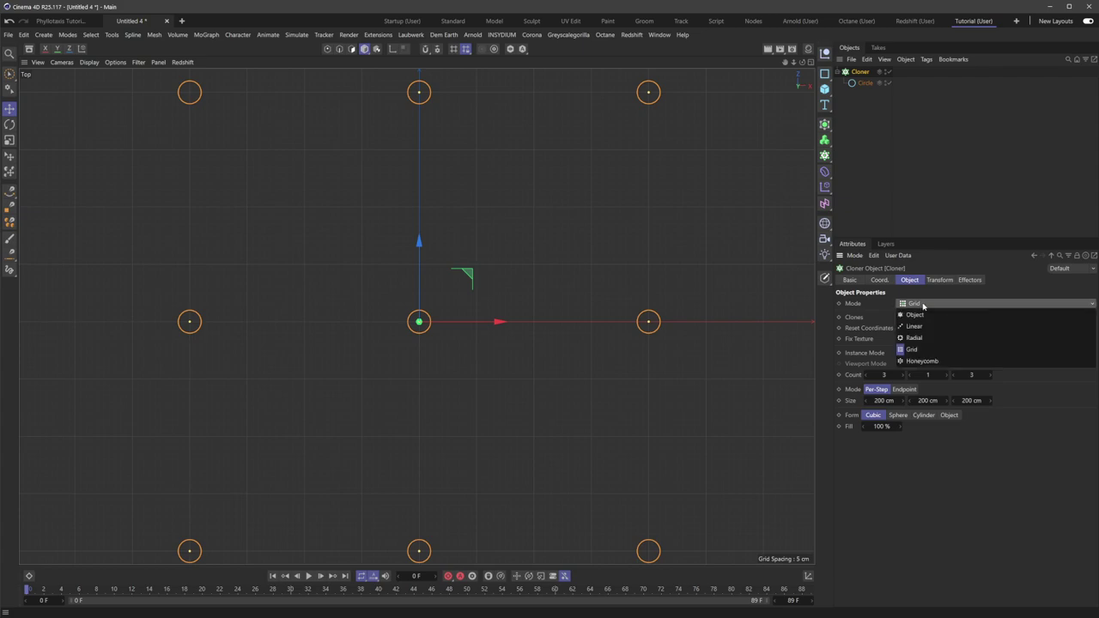
pyautogui.click(915, 337)
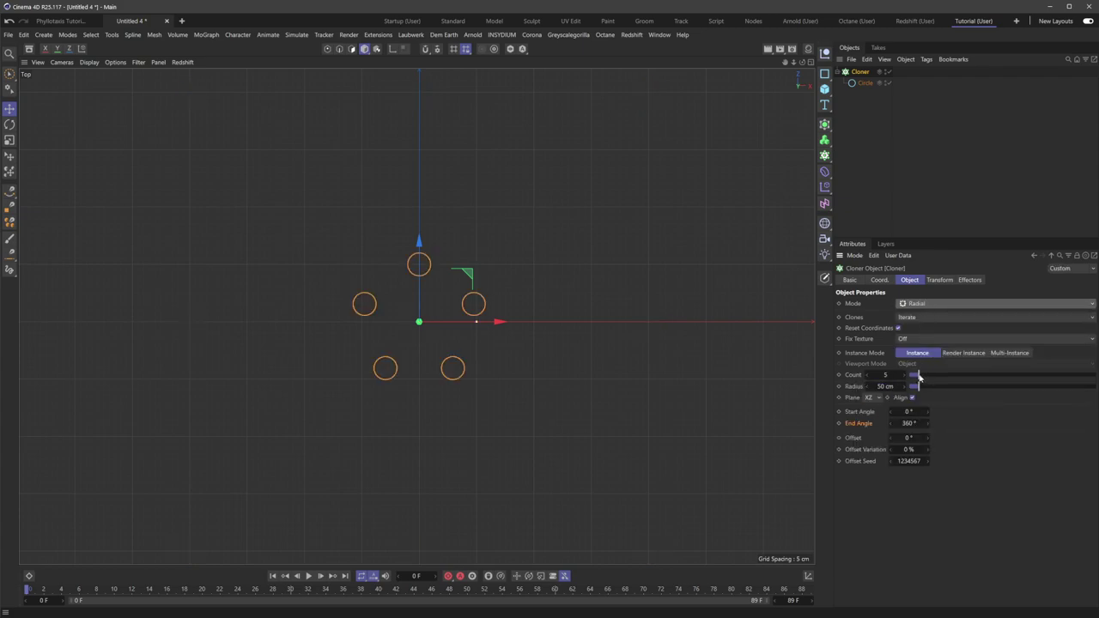
# - Set the Cloner's count to 4 and its end angle to the golden angle of 137.508°
pyautogui.moveTo(919, 377); pyautogui.dragTo(917, 378)
pyautogui.moveTo(906, 426)
pyautogui.mouseDown()
pyautogui.moveTo(928, 426)
pyautogui.moveTo(893, 426)
pyautogui.moveTo(912, 426)
pyautogui.mouseUp()
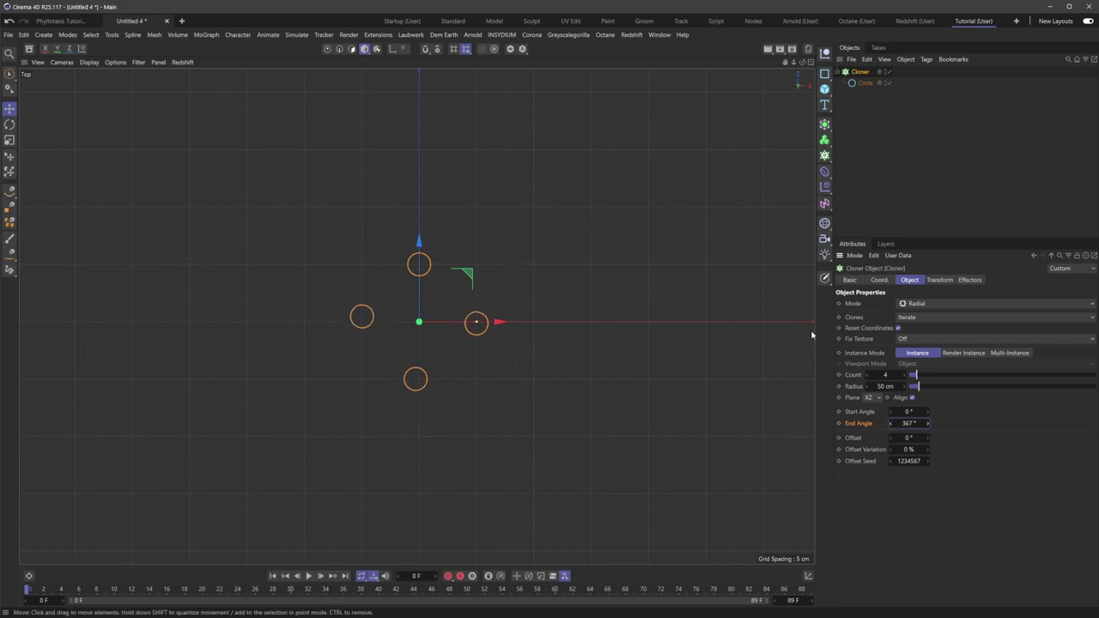
pyautogui.doubleClick(909, 423)
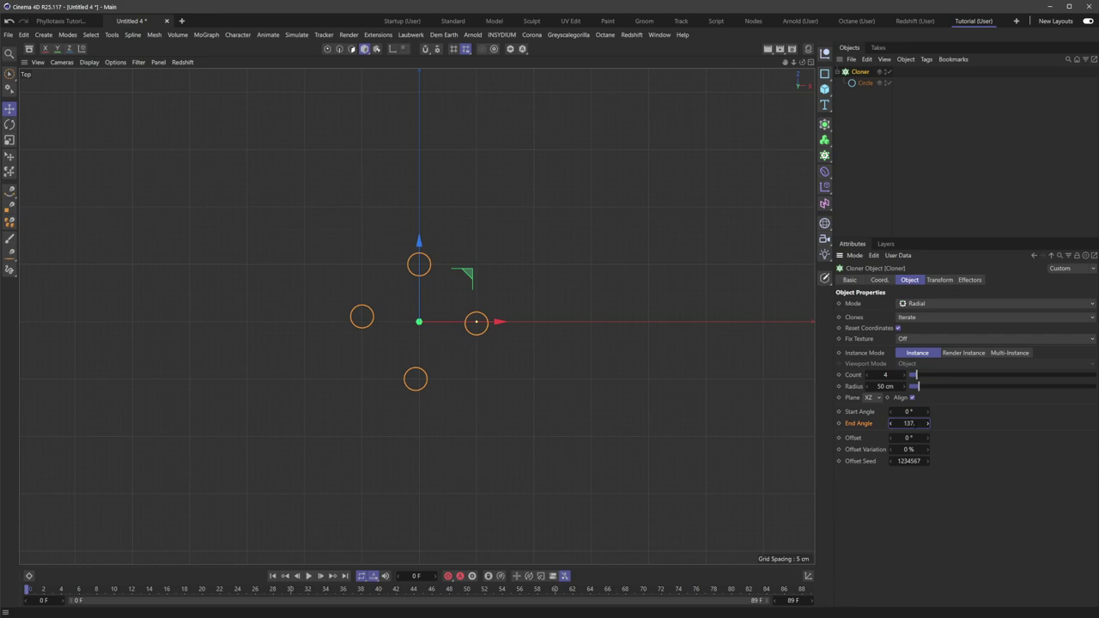
pyautogui.write('137.50')
pyautogui.press('Return')
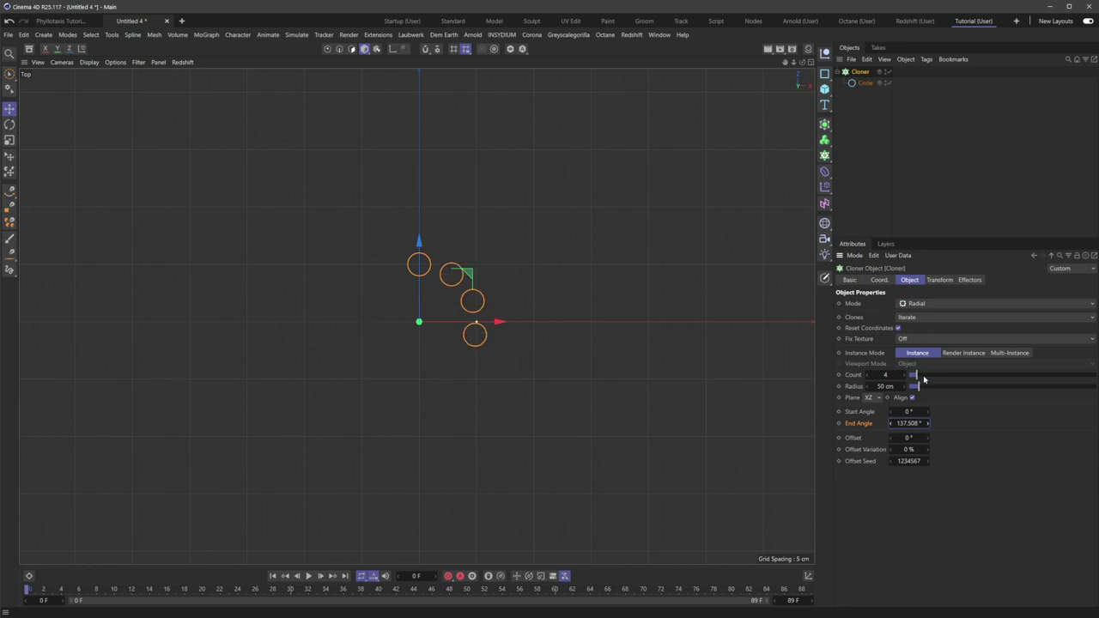
# - Try different clone counts, including 16 and 1, and set the Cloner's count to 400
pyautogui.moveTo(924, 379)
pyautogui.mouseDown()
pyautogui.moveTo(912, 381)
pyautogui.moveTo(938, 381)
pyautogui.mouseUp()
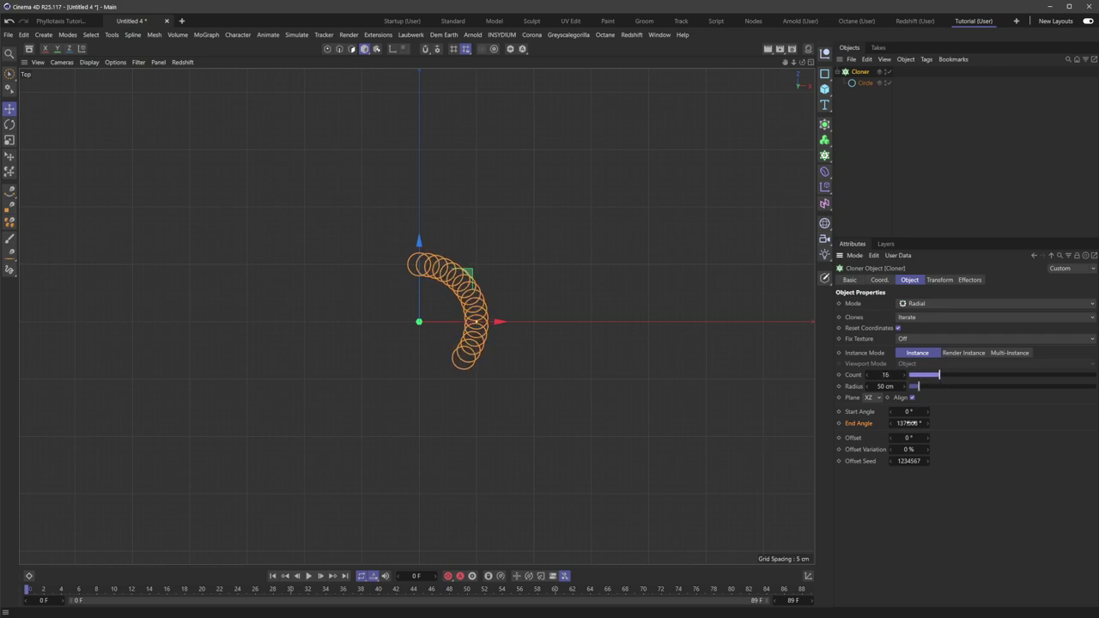
pyautogui.doubleClick(886, 375)
pyautogui.write('1')
pyautogui.press('Return')
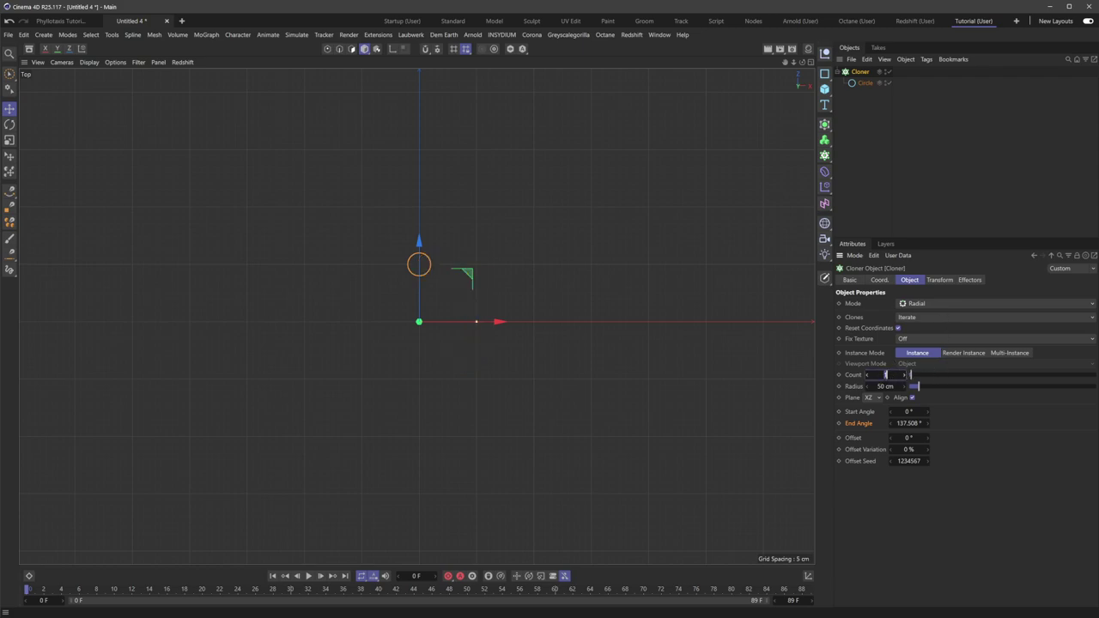
pyautogui.press('Return')
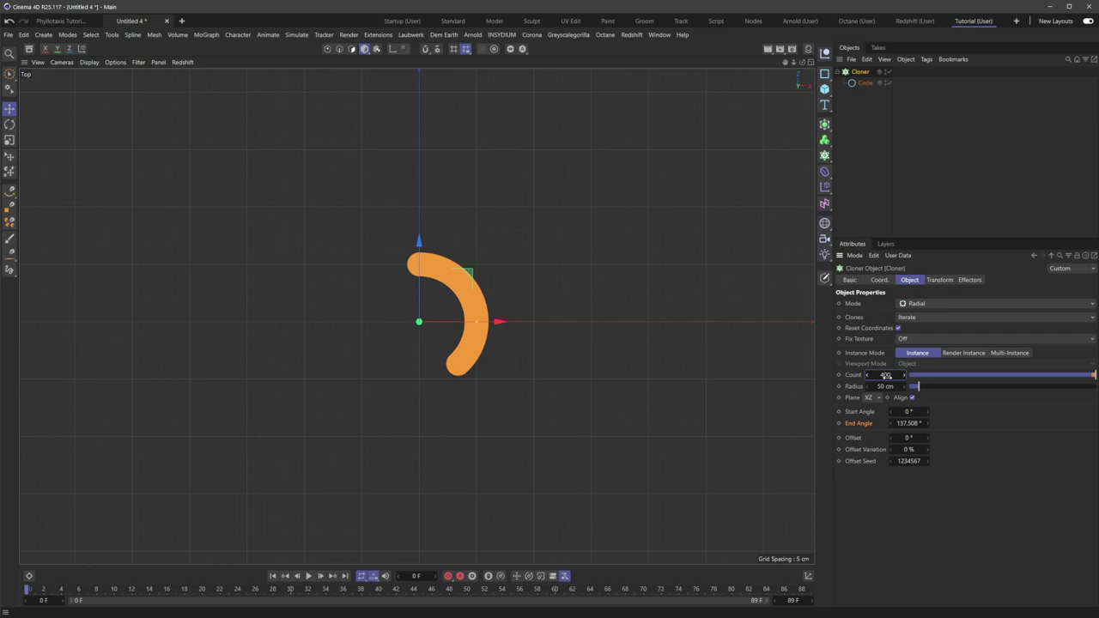
# - Multiply the Cloner's 137.508° end angle by 400 and inspect the ring of clones in the perspective view
pyautogui.doubleClick(910, 424)
pyautogui.click(923, 424)
pyautogui.write('*400')
pyautogui.press('Return')
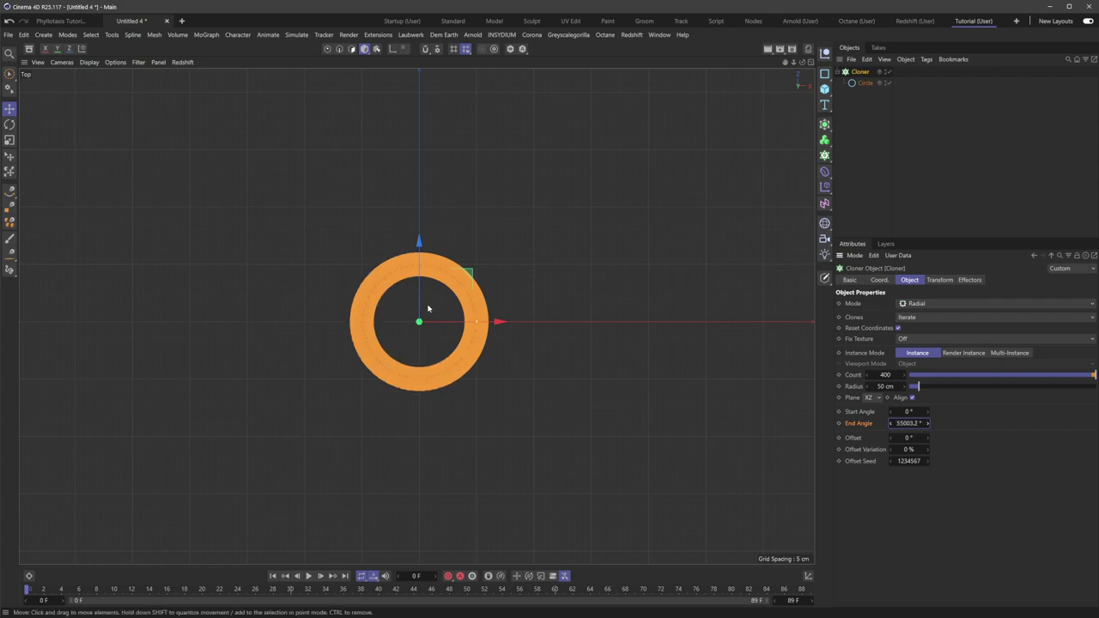
pyautogui.press('F1')
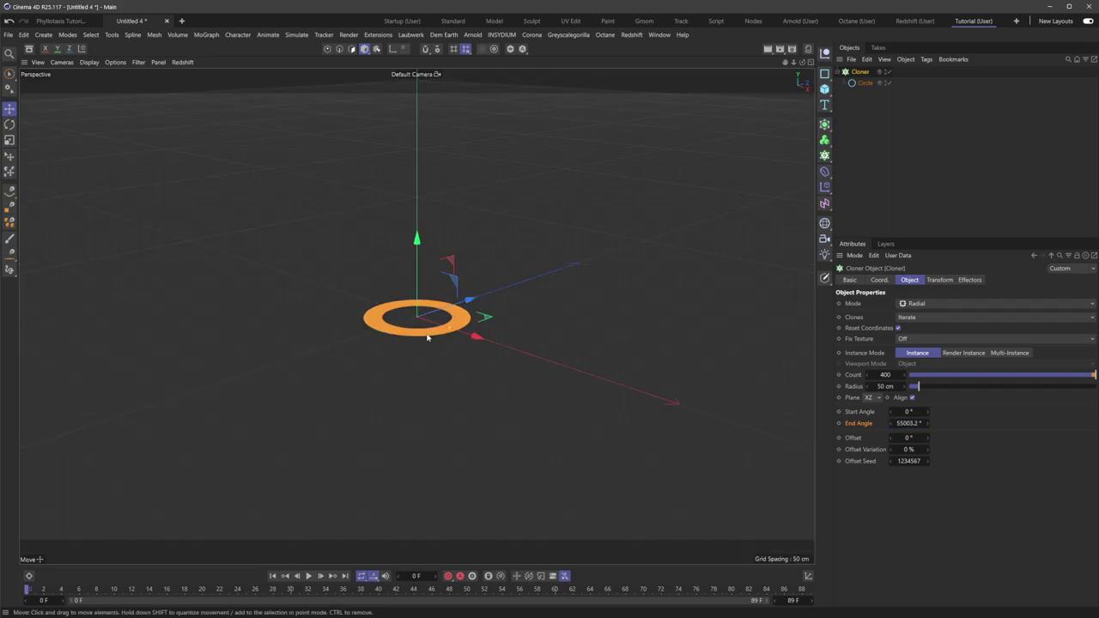
pyautogui.scroll(10, 423, 333)
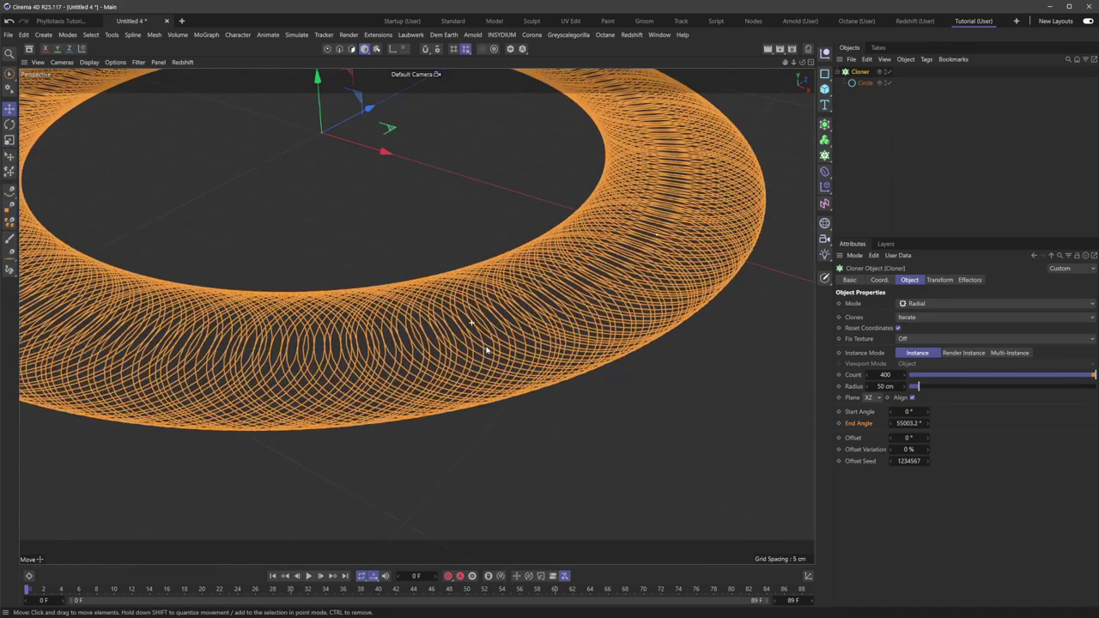
pyautogui.keyDown('alt'); pyautogui.moveTo(519, 306); pyautogui.dragTo(628, 178, button='right'); pyautogui.keyUp('alt')
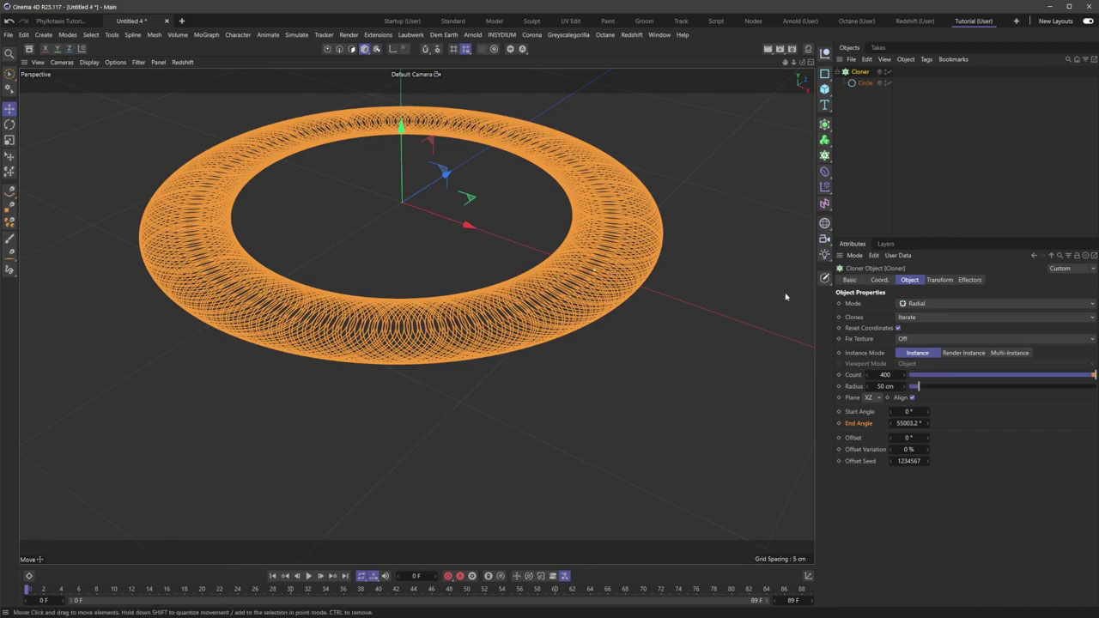
pyautogui.click(863, 113)
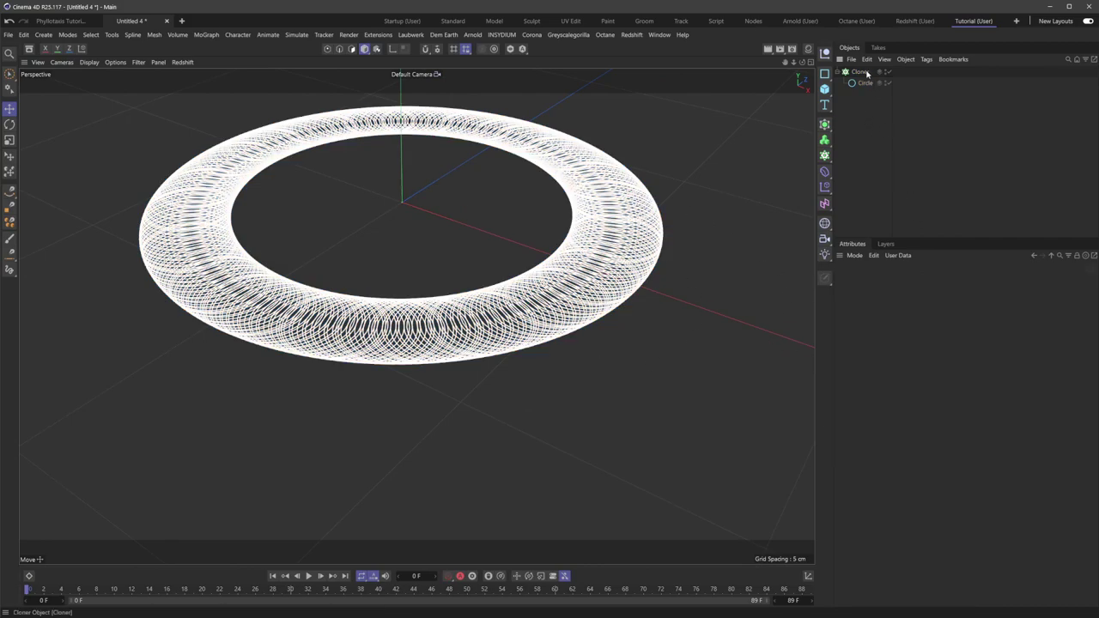
# - Add a Step effector to the Cloner and reduce the Cloner's radius to 0 cm
pyautogui.click(862, 72)
pyautogui.click(826, 189)
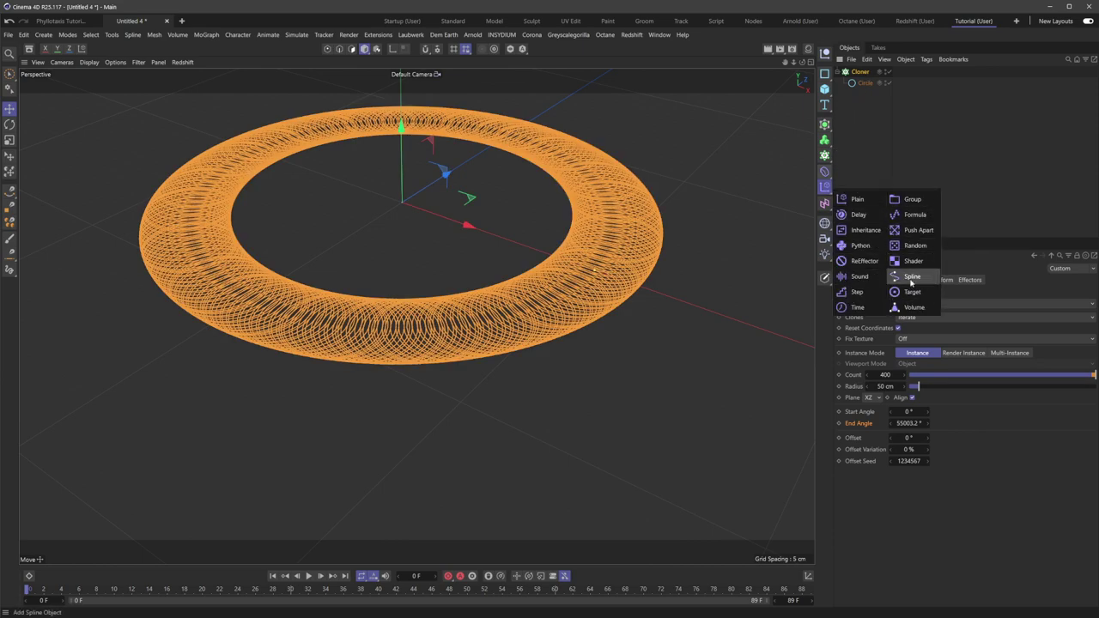
pyautogui.click(857, 293)
pyautogui.click(869, 124)
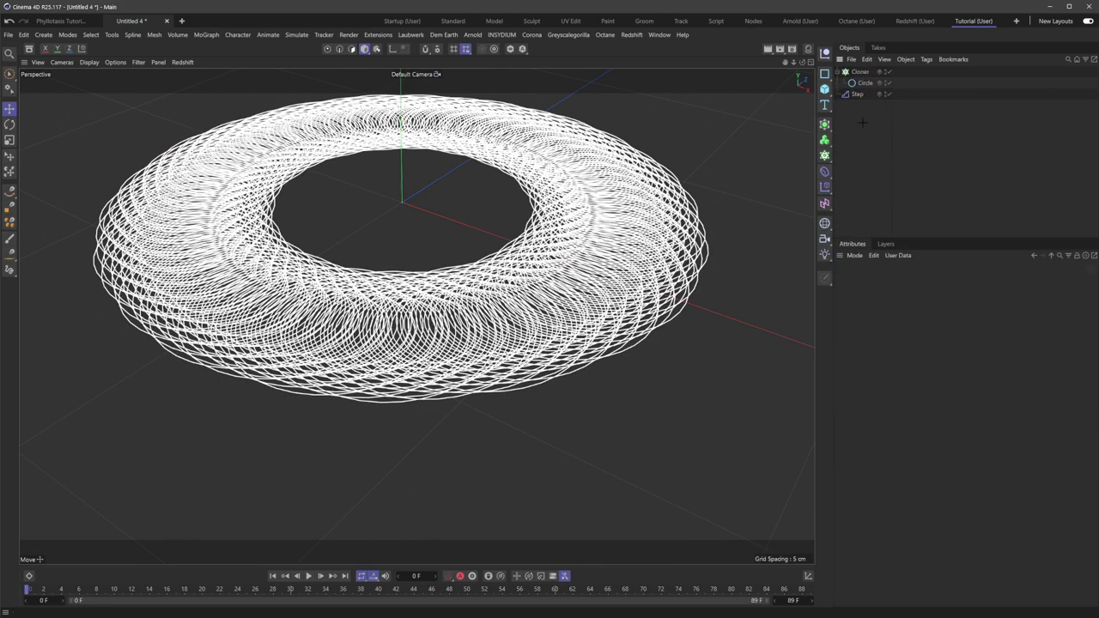
pyautogui.click(860, 73)
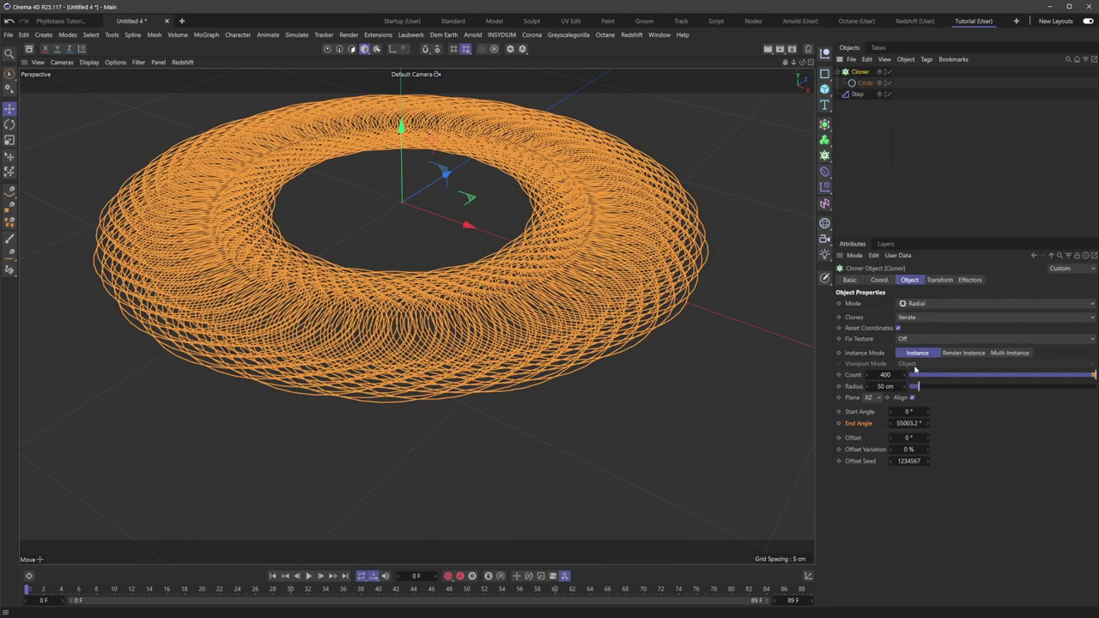
pyautogui.moveTo(922, 389); pyautogui.dragTo(894, 388)
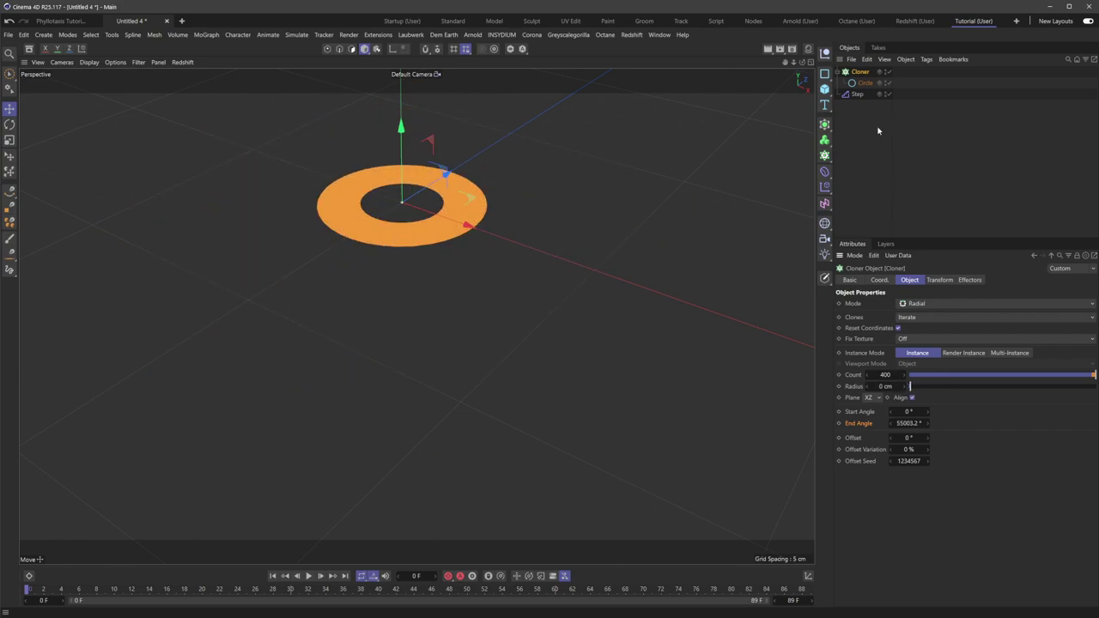
# - Make the Step effector affect the clones' position and no longer their scale
pyautogui.click(863, 94)
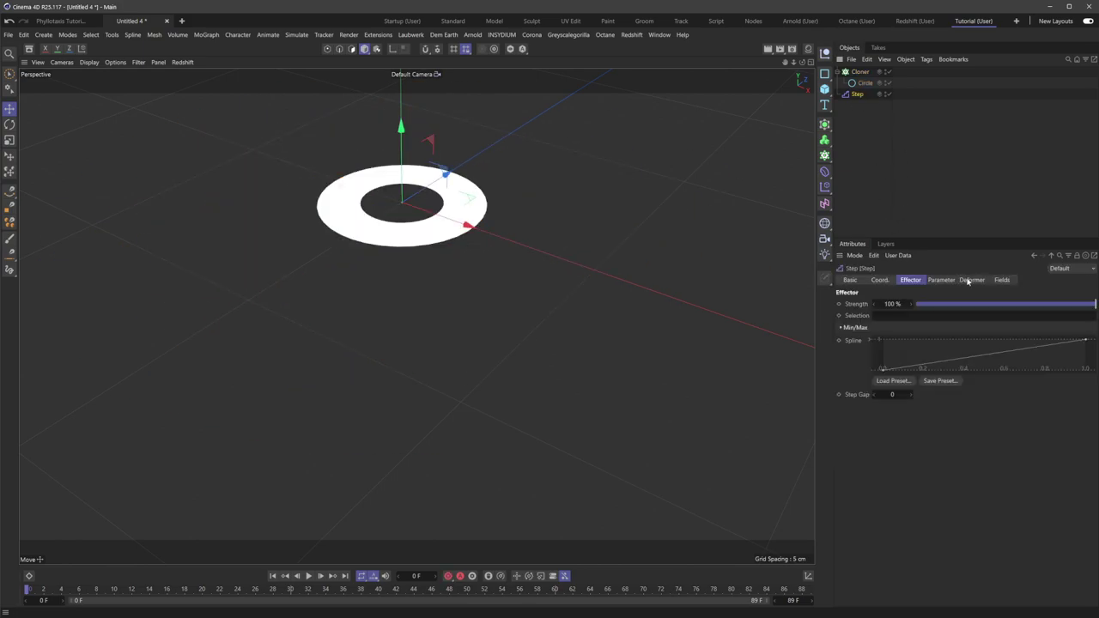
pyautogui.click(943, 281)
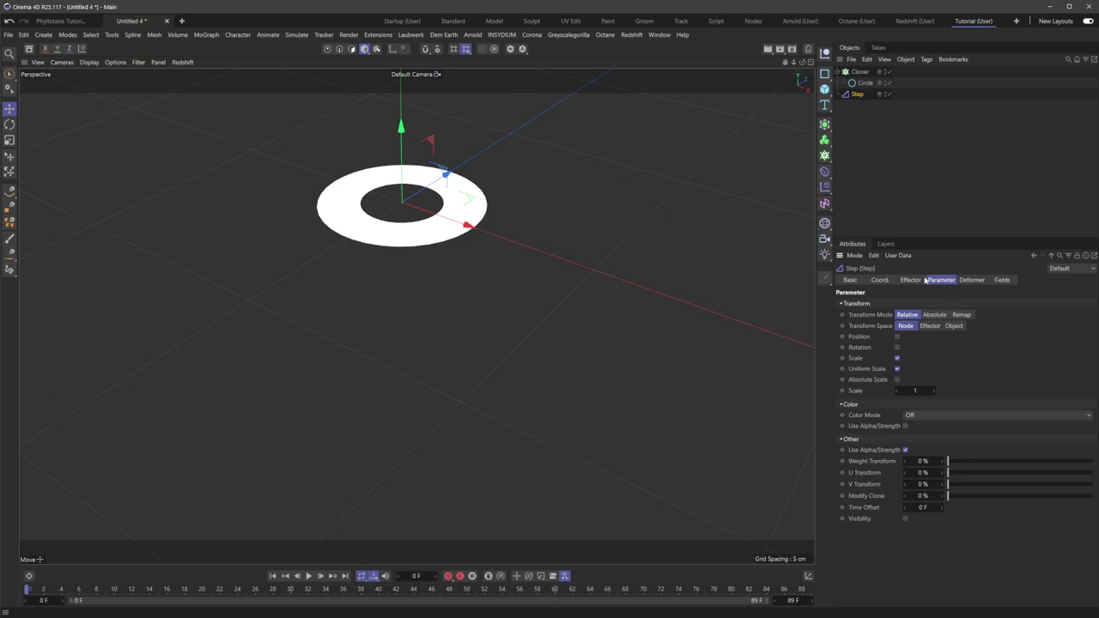
pyautogui.click(897, 337)
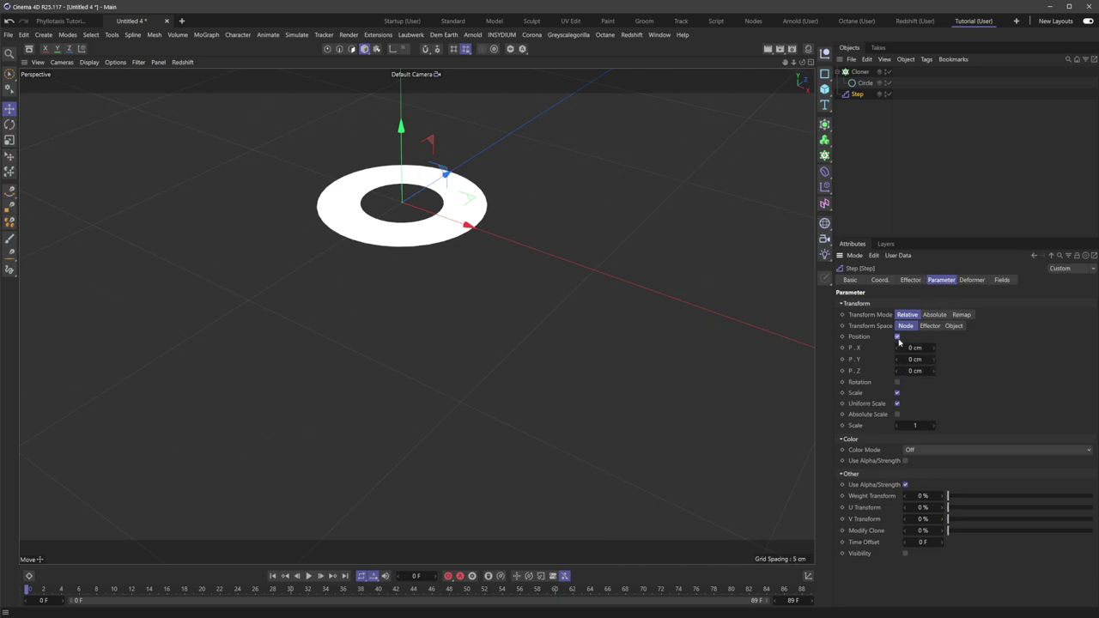
pyautogui.click(897, 394)
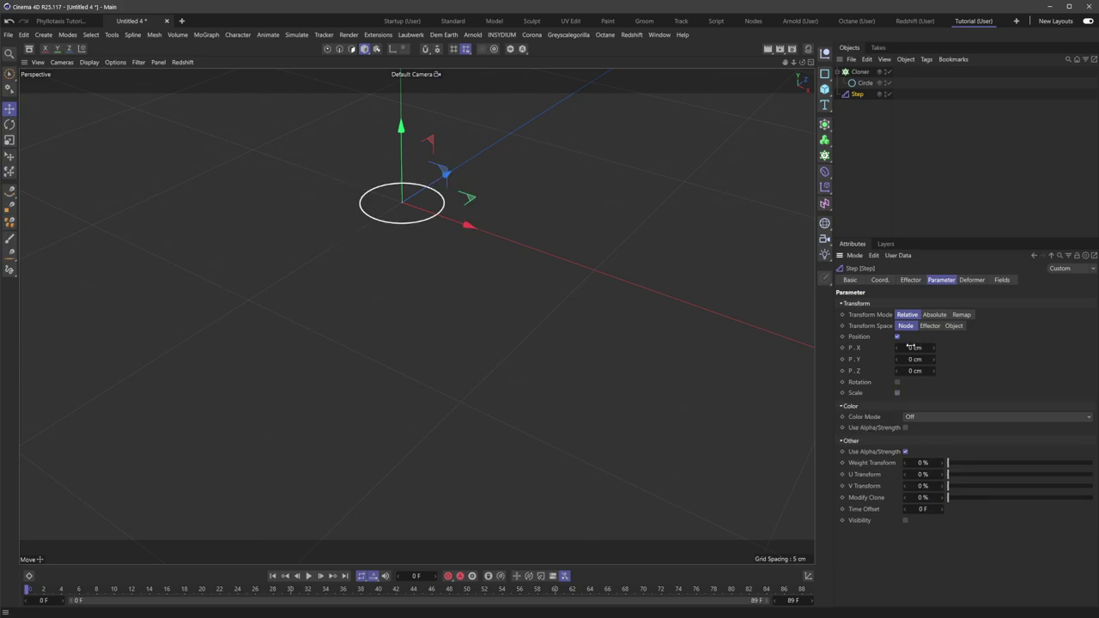
# - Set the Step effector's X position offset to 316 cm and check the circle spiral in the top view
pyautogui.moveTo(934, 348); pyautogui.dragTo(937, 348)
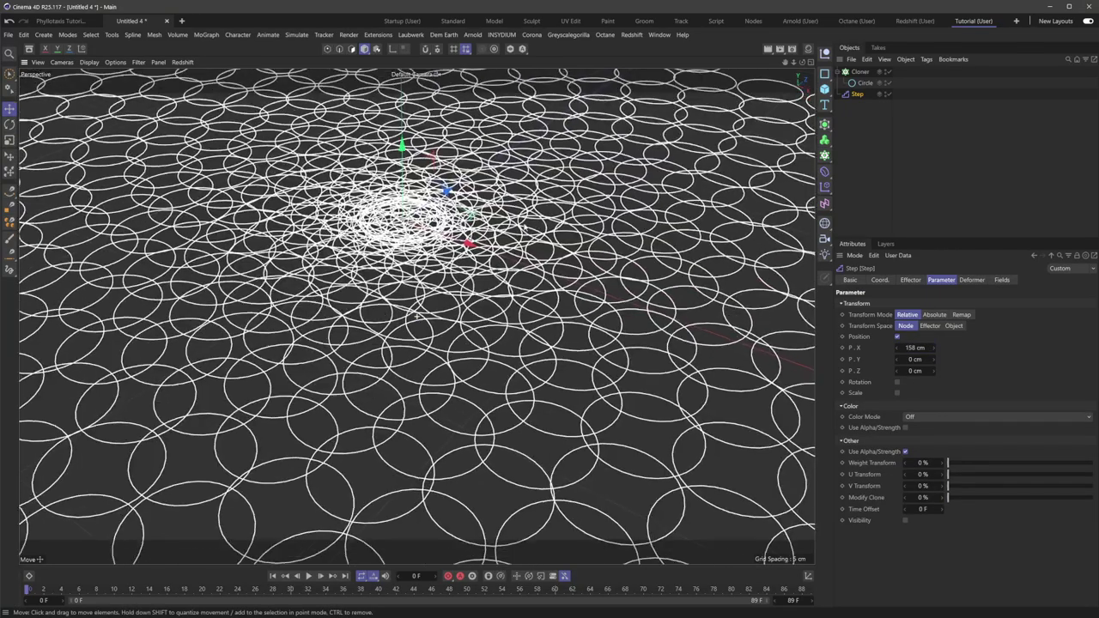
pyautogui.keyDown('alt'); pyautogui.moveTo(464, 210); pyautogui.dragTo(472, 253, button='middle'); pyautogui.keyUp('alt')
pyautogui.scroll(-5, 472, 253)
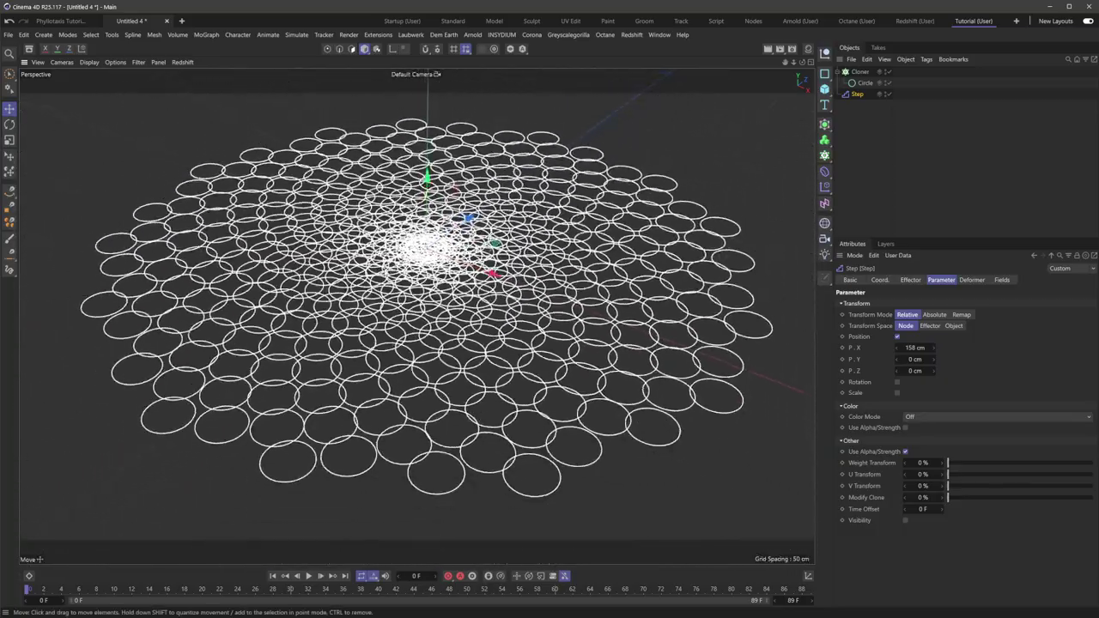
pyautogui.scroll(-3, 438, 245)
pyautogui.moveTo(916, 348); pyautogui.dragTo(917, 348)
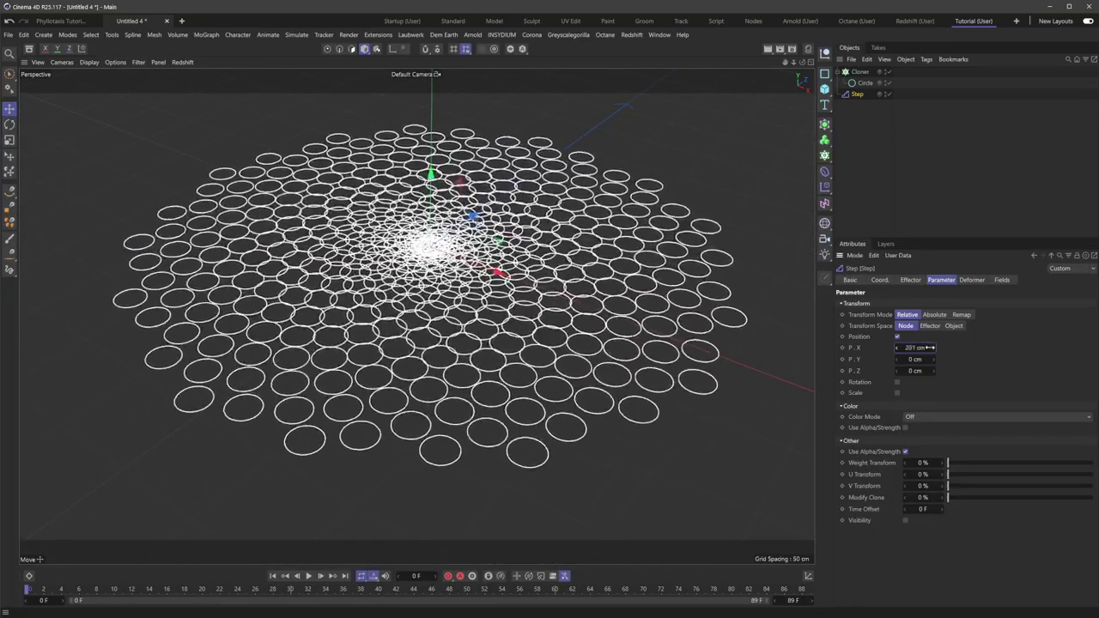
pyautogui.moveTo(930, 348)
pyautogui.mouseDown()
pyautogui.moveTo(1026, 331)
pyautogui.moveTo(923, 335)
pyautogui.mouseUp()
pyautogui.press('F2')
pyautogui.click(693, 172)
pyautogui.scroll(-8, 429, 311)
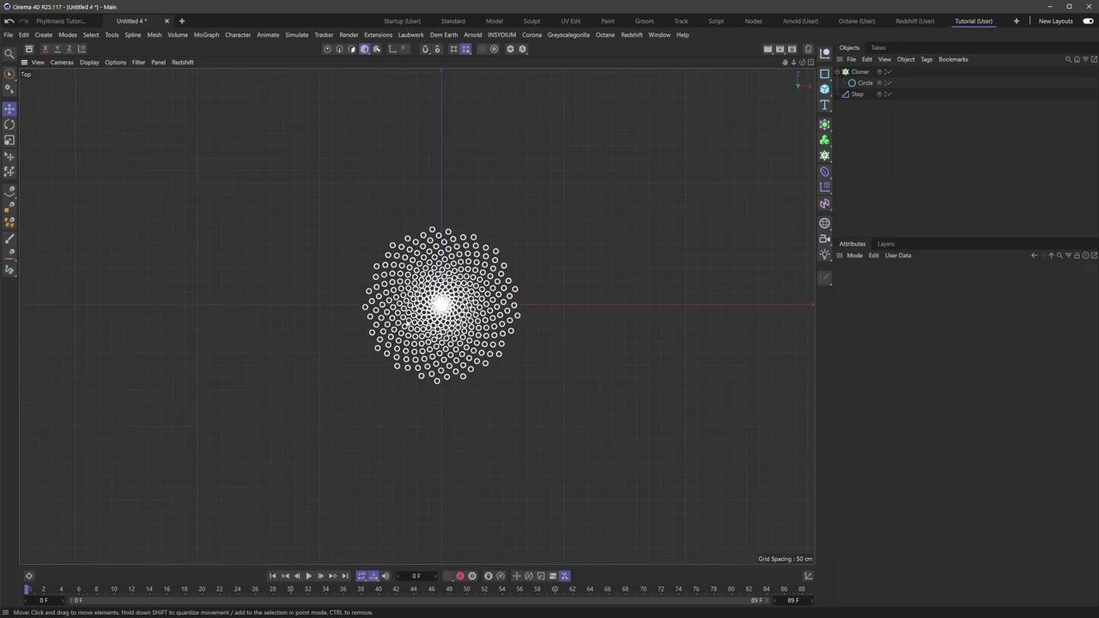
pyautogui.scroll(5, 449, 305)
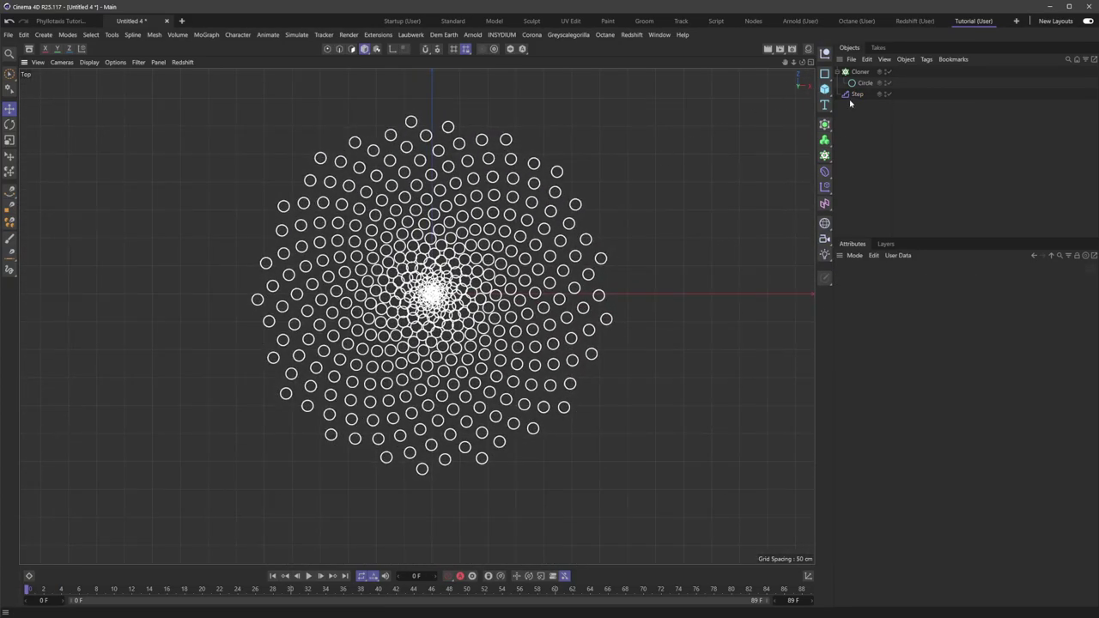
pyautogui.click(860, 71)
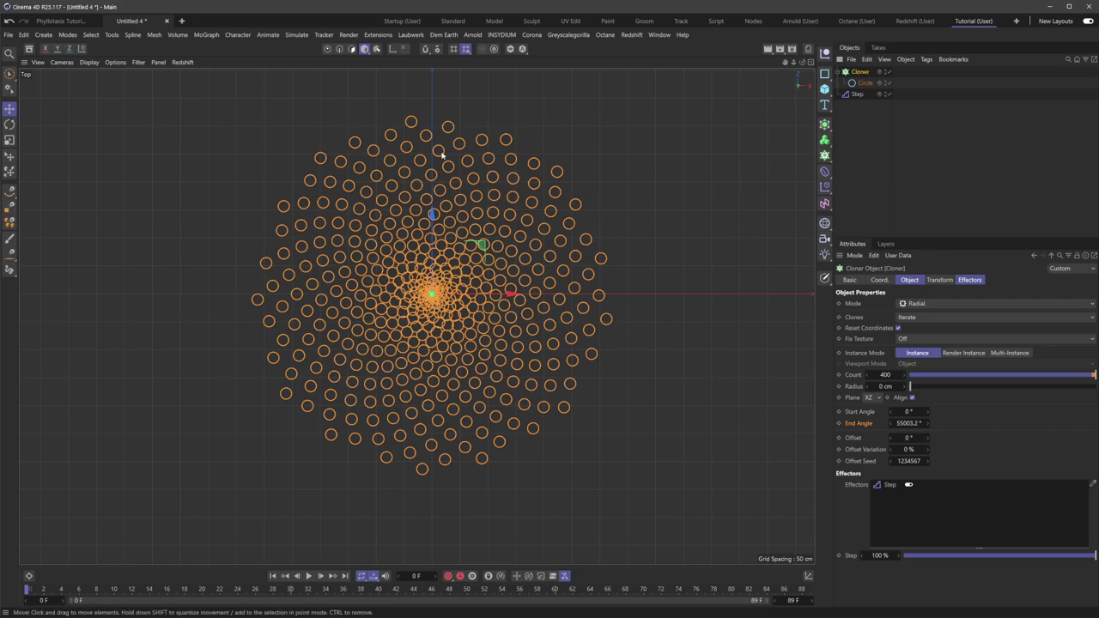
pyautogui.click(856, 123)
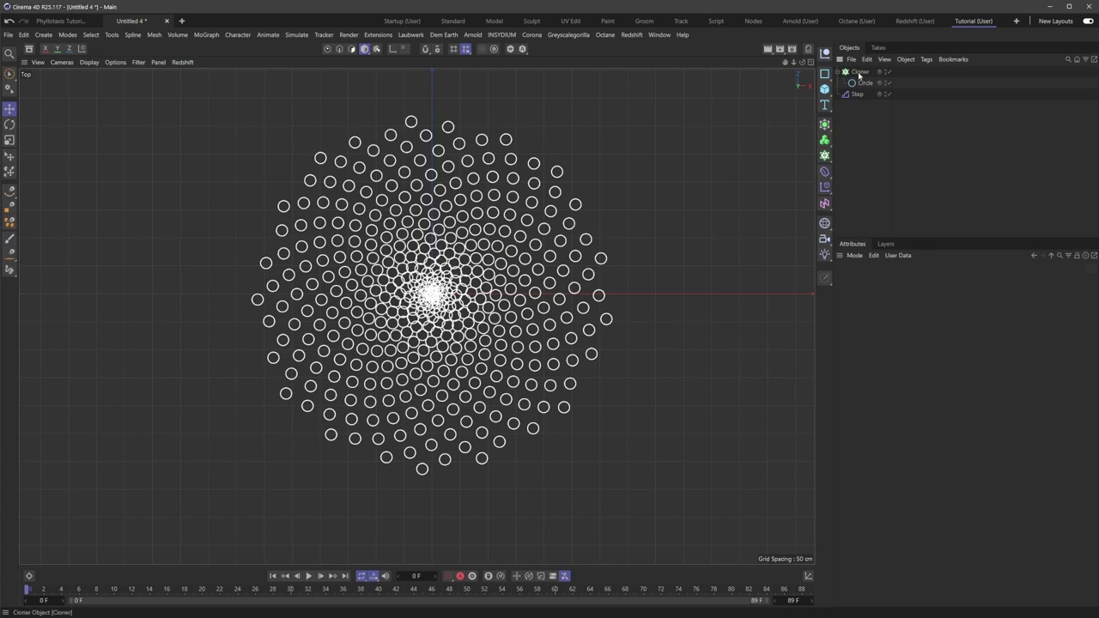
# - Add a Push Apart effector to the Cloner and move it below the Step effector in the object list
pyautogui.click(861, 73)
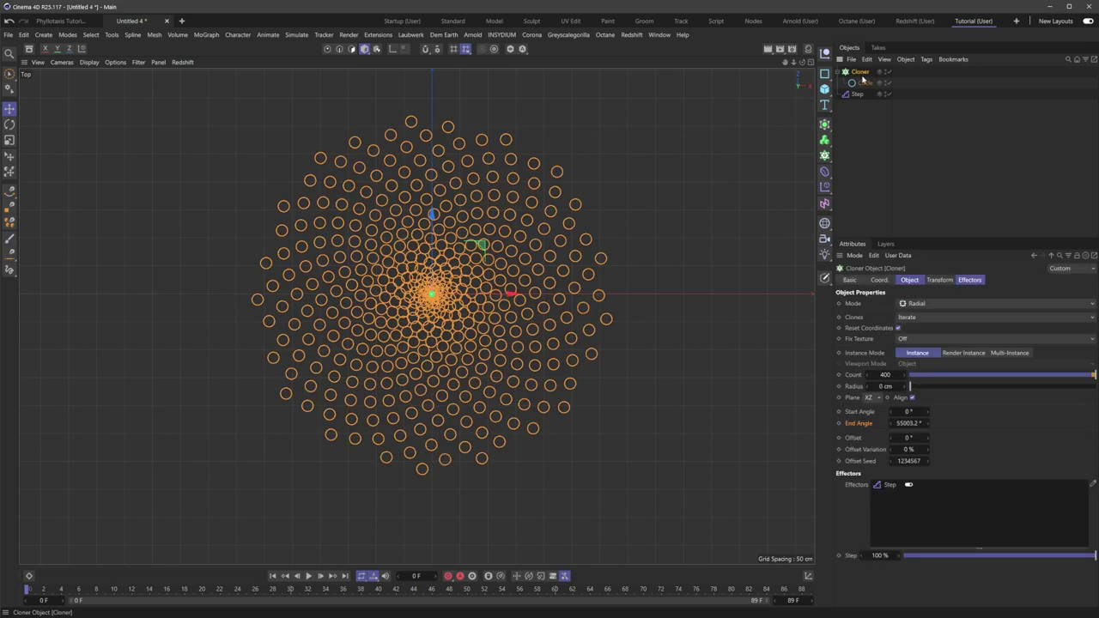
pyautogui.click(826, 186)
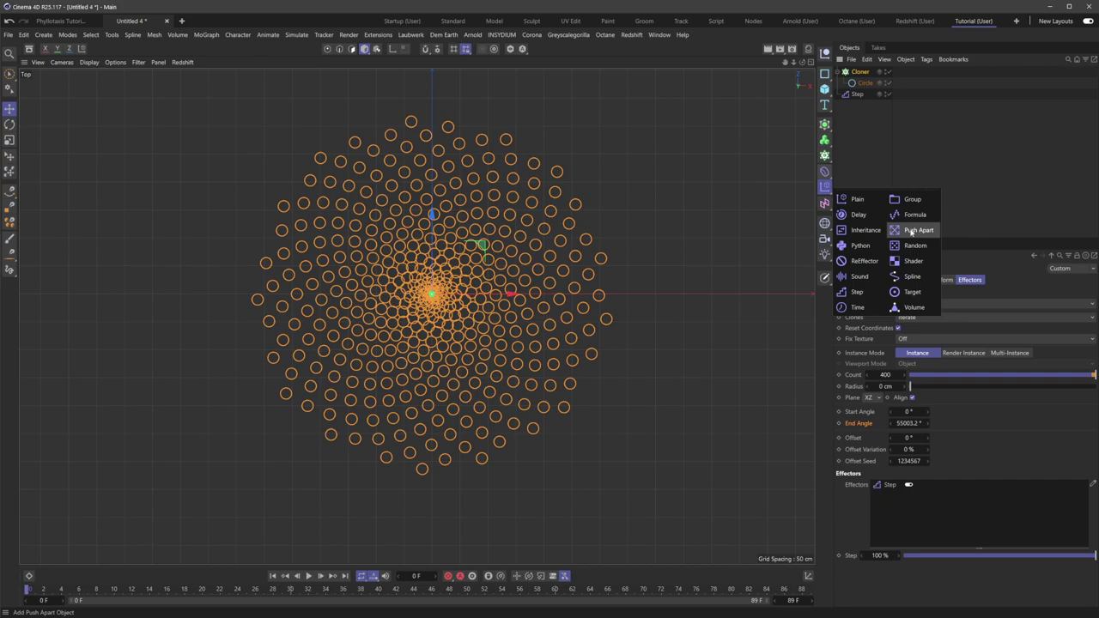
pyautogui.click(918, 230)
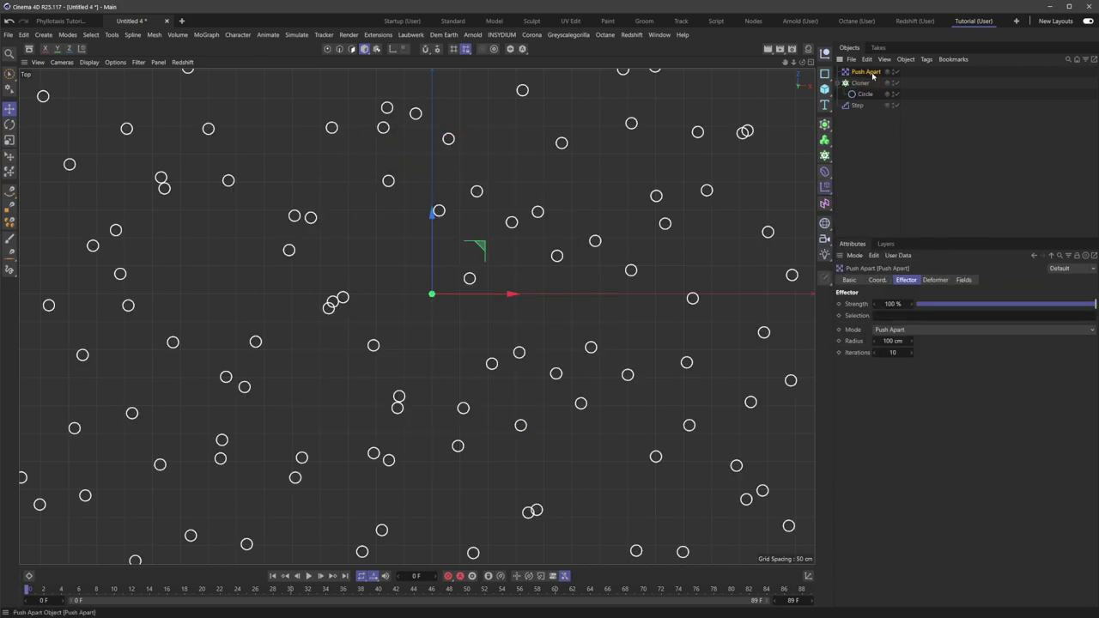
pyautogui.moveTo(876, 80); pyautogui.dragTo(865, 105)
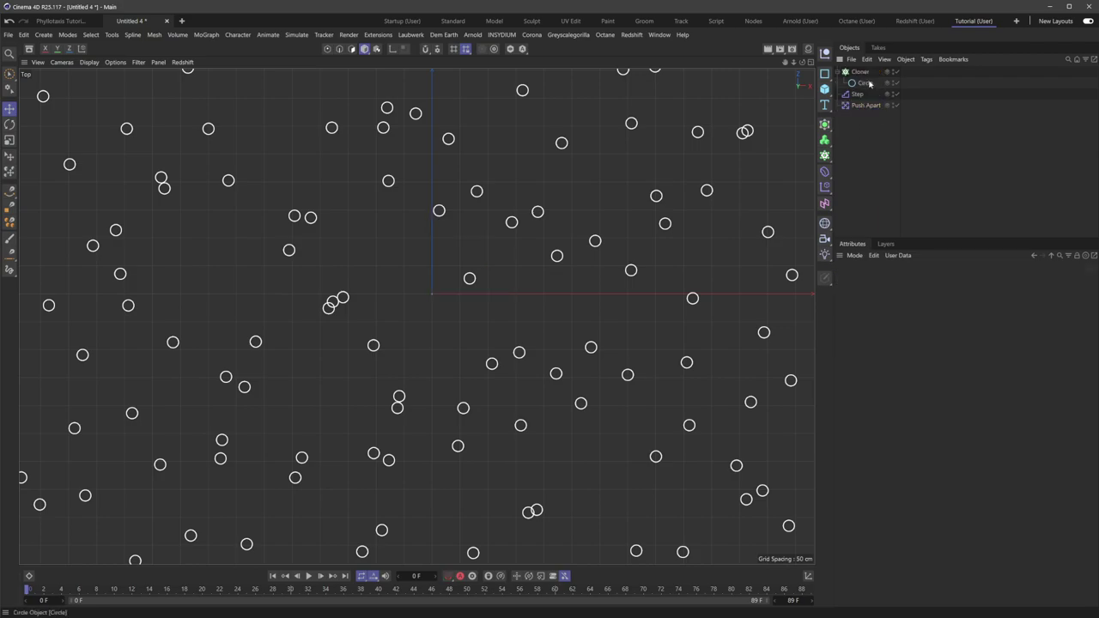
pyautogui.click(866, 72)
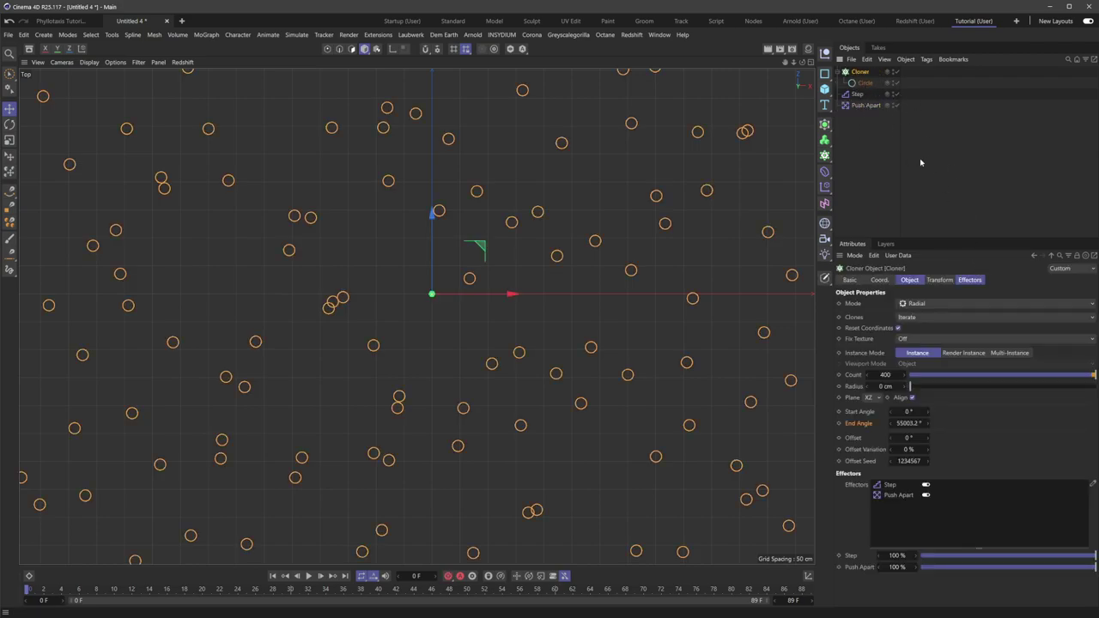
pyautogui.click(971, 280)
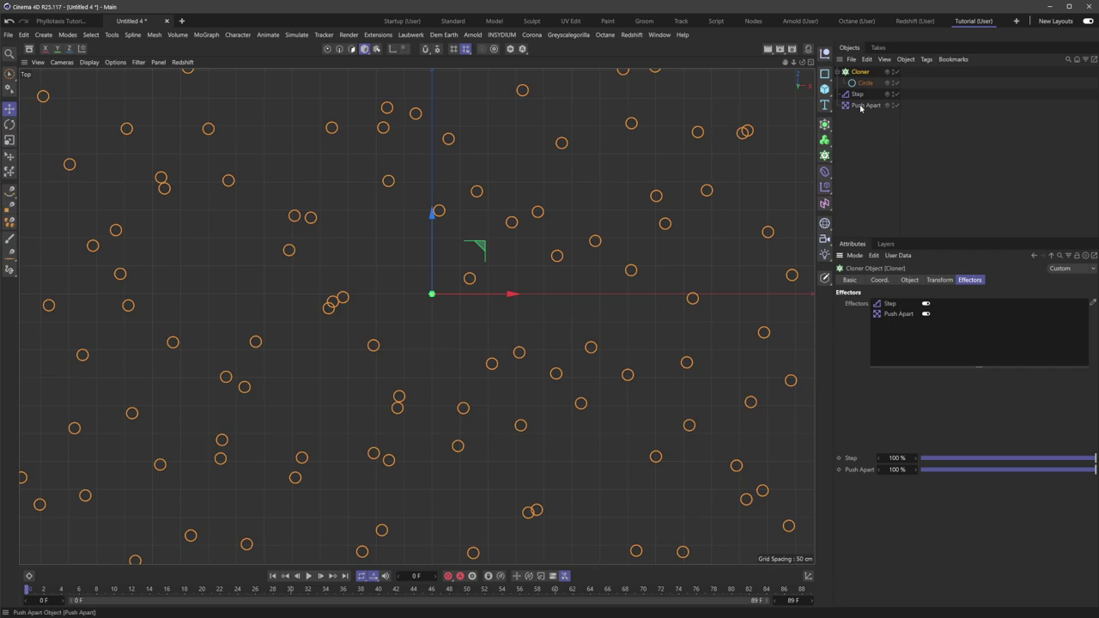
# - Set the Push Apart effector's radius to 10 cm and its iterations to 161
pyautogui.click(867, 105)
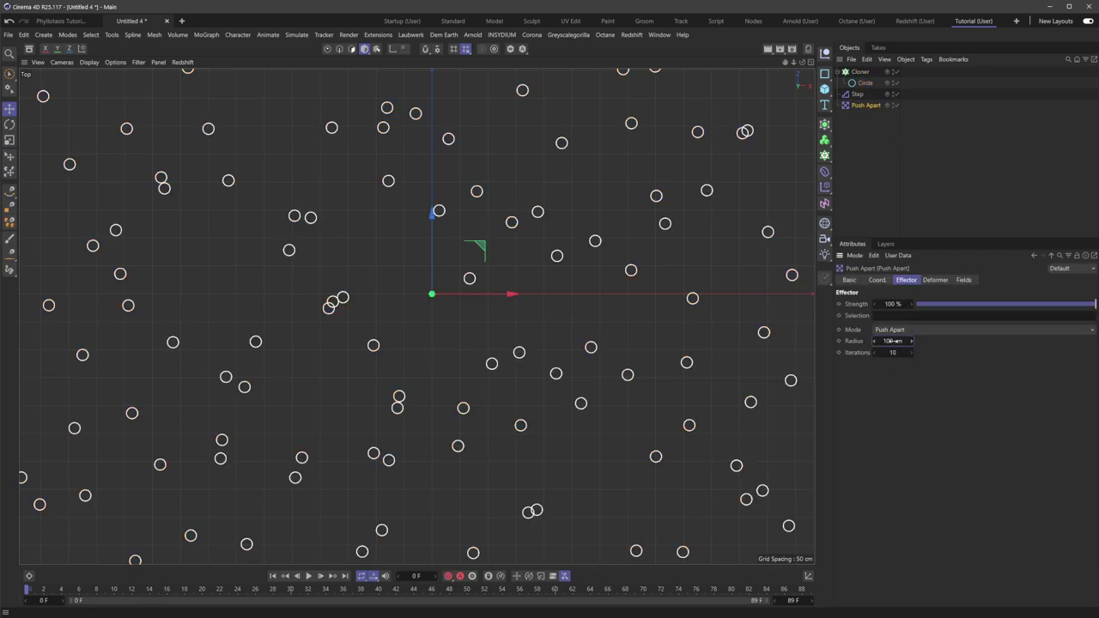
pyautogui.write('10')
pyautogui.press('Return')
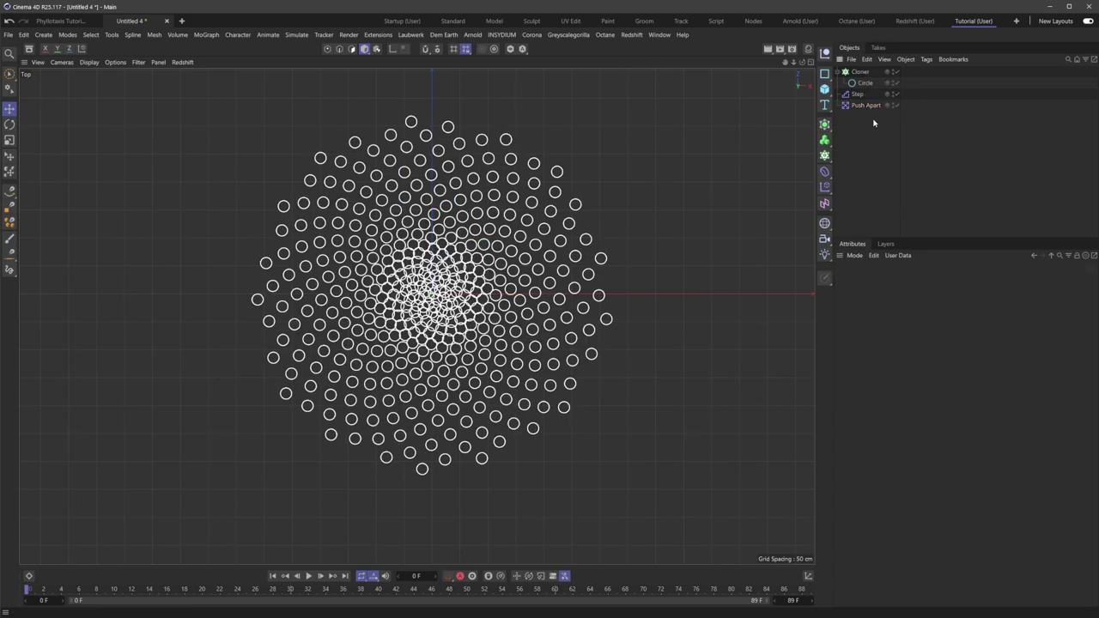
pyautogui.moveTo(893, 352)
pyautogui.mouseDown()
pyautogui.moveTo(941, 353)
pyautogui.moveTo(912, 353)
pyautogui.moveTo(950, 335)
pyautogui.mouseUp()
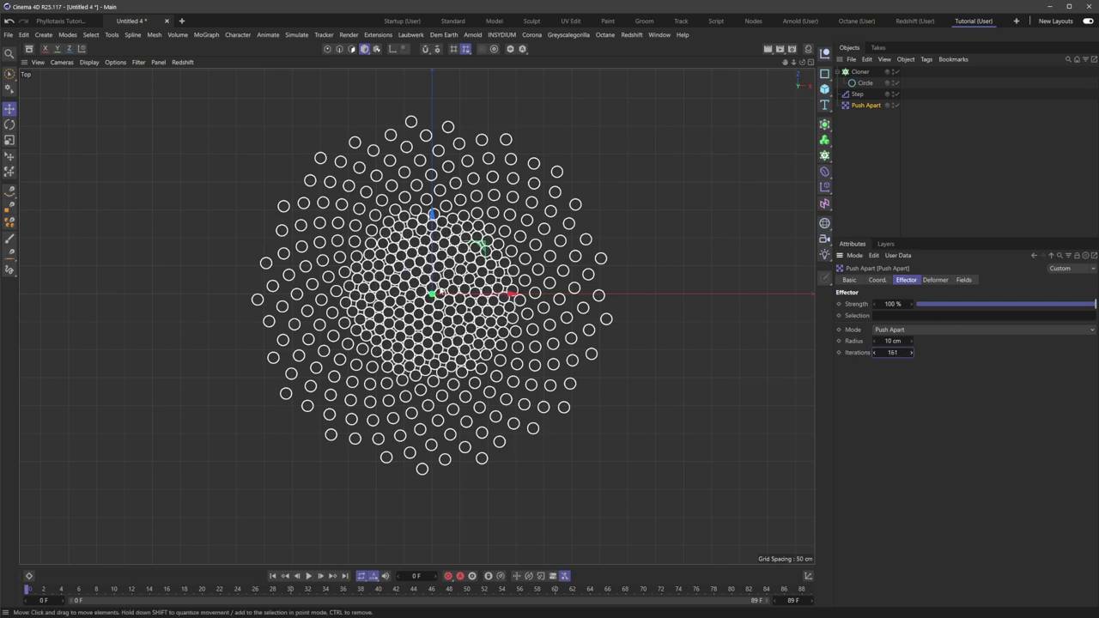
pyautogui.click(862, 167)
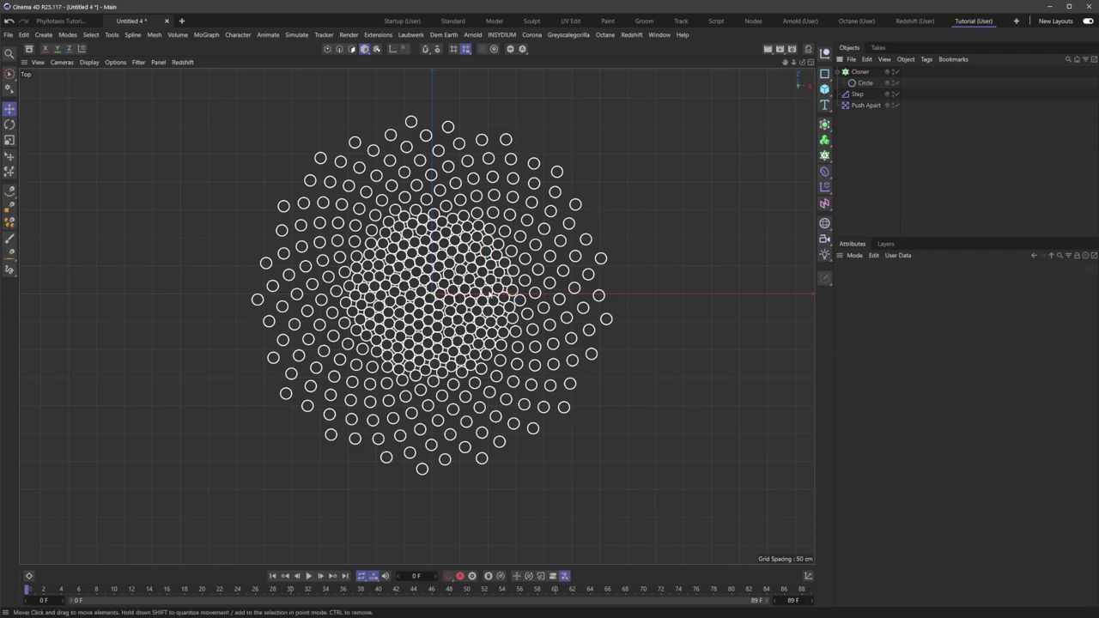
# - Enable uniform scale of 1.68 on the Step effector and increase its X position offset to 389 cm
pyautogui.press('F1')
pyautogui.scroll(-5, 471, 255)
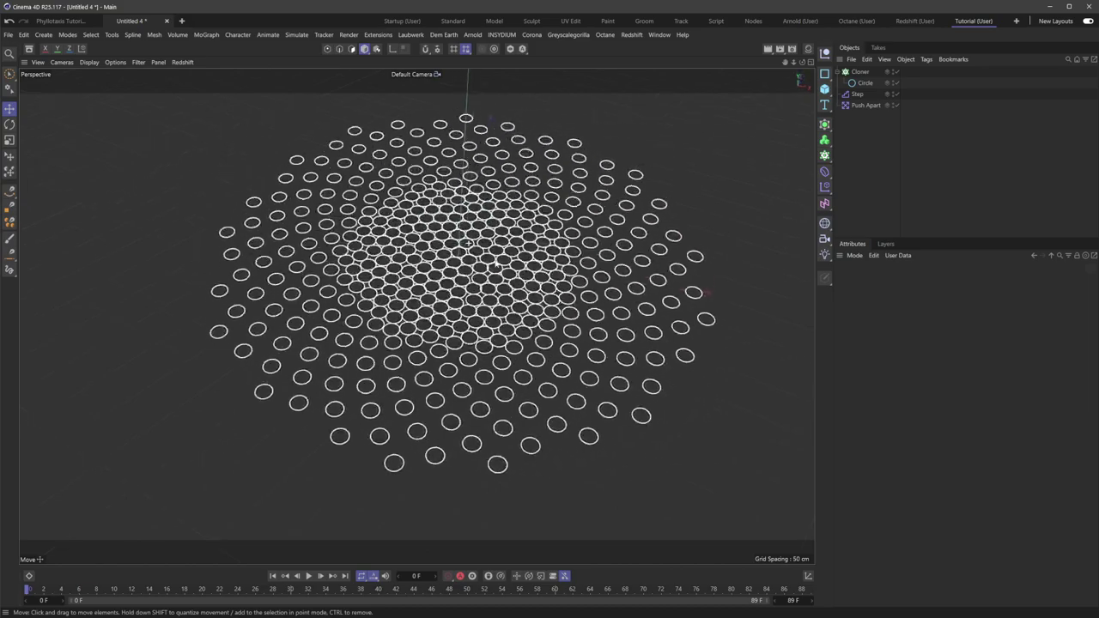
pyautogui.moveTo(451, 277)
pyautogui.keyDown('alt'); pyautogui.mouseDown()
pyautogui.moveTo(478, 273)
pyautogui.moveTo(448, 277)
pyautogui.moveTo(454, 271)
pyautogui.mouseUp(); pyautogui.keyUp('alt')
pyautogui.scroll(-2, 450, 268)
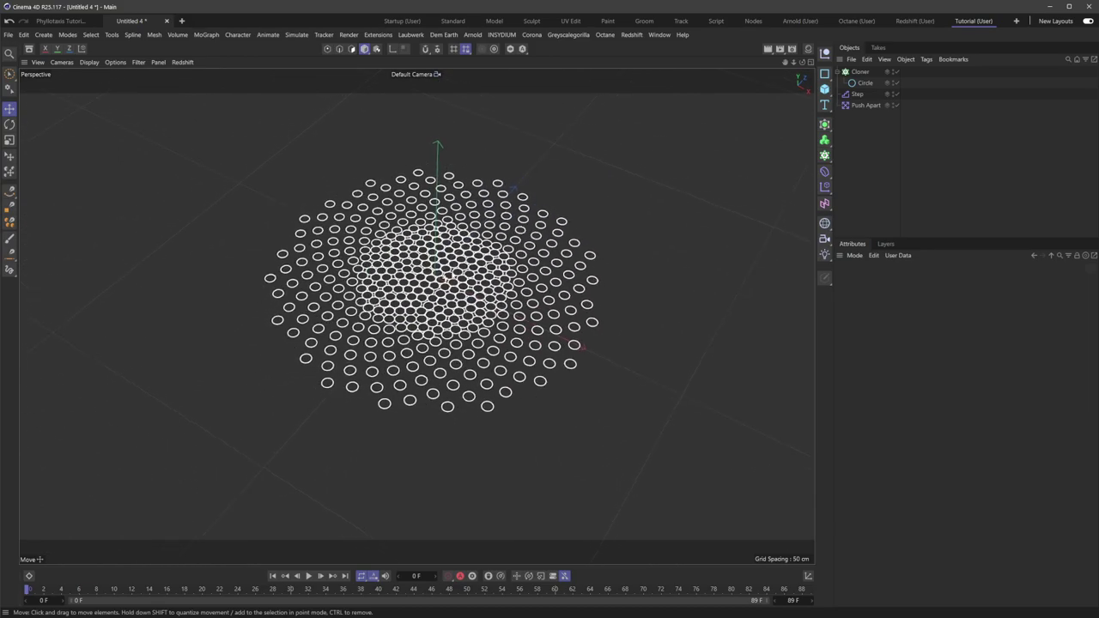
pyautogui.keyDown('alt'); pyautogui.moveTo(455, 270); pyautogui.dragTo(456, 284, button='middle'); pyautogui.keyUp('alt')
pyautogui.keyDown('alt'); pyautogui.moveTo(456, 284); pyautogui.dragTo(453, 291); pyautogui.keyUp('alt')
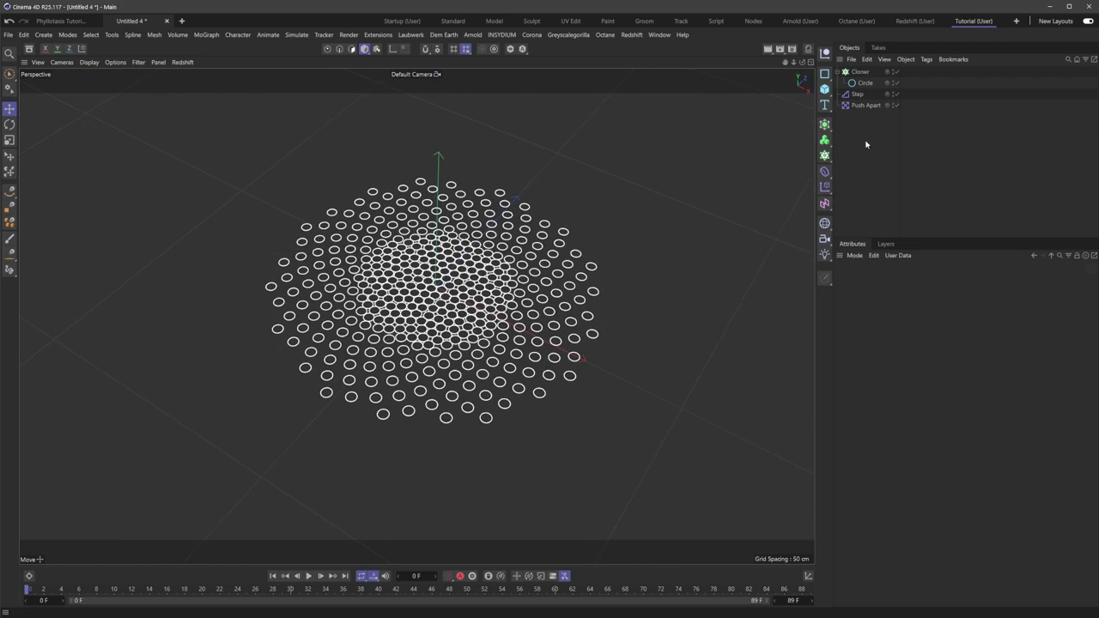
pyautogui.click(859, 95)
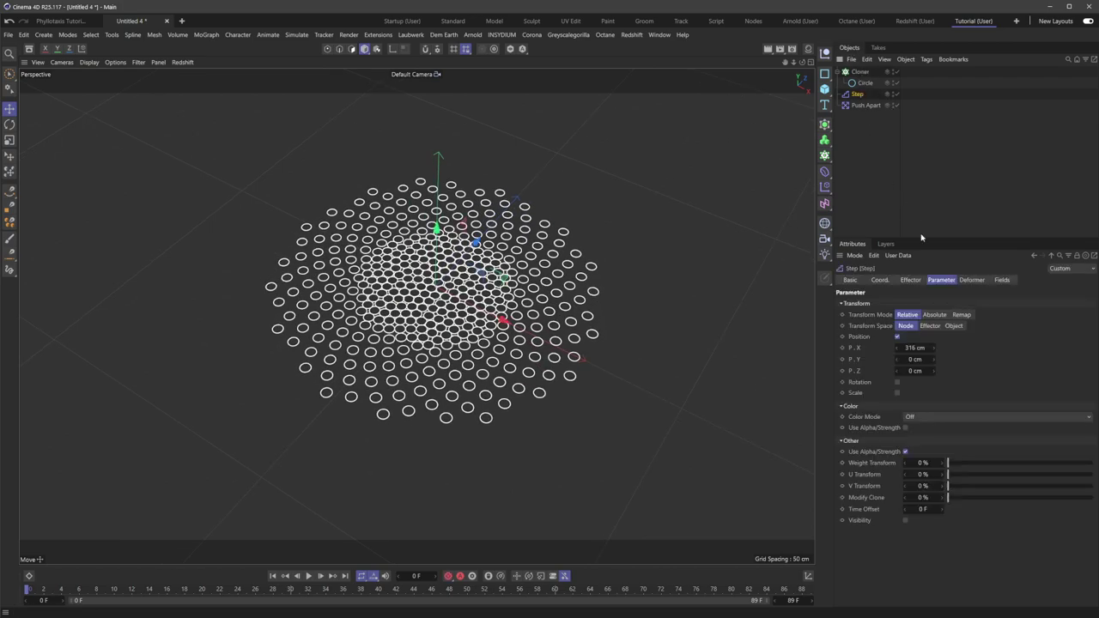
pyautogui.click(897, 393)
pyautogui.moveTo(914, 423); pyautogui.dragTo(966, 425)
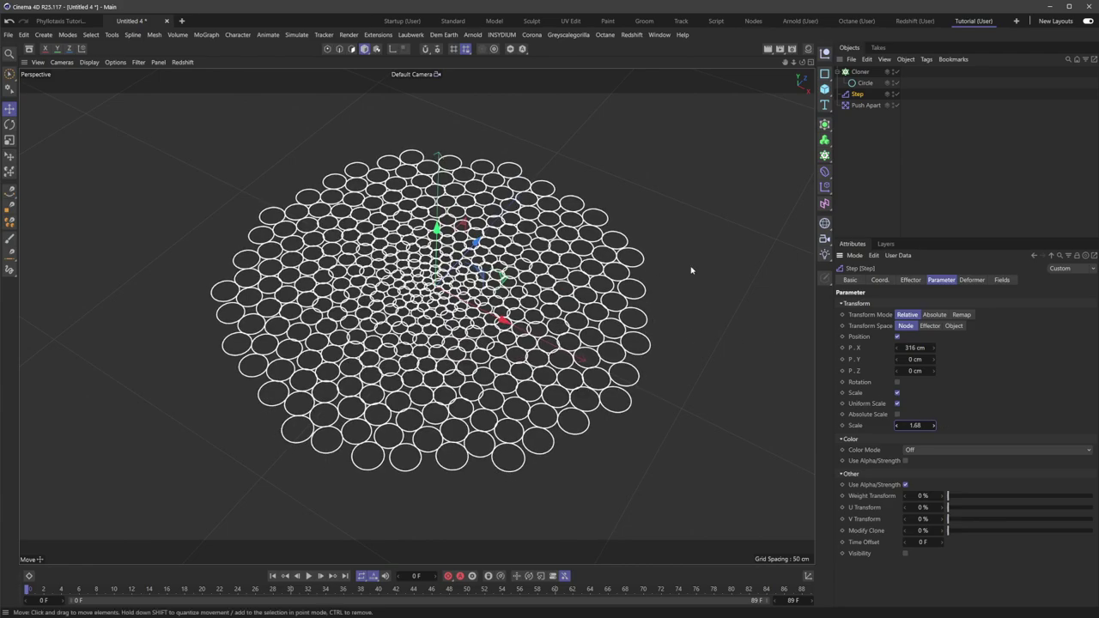
pyautogui.moveTo(897, 347)
pyautogui.mouseDown()
pyautogui.moveTo(882, 356)
pyautogui.moveTo(894, 172)
pyautogui.mouseUp()
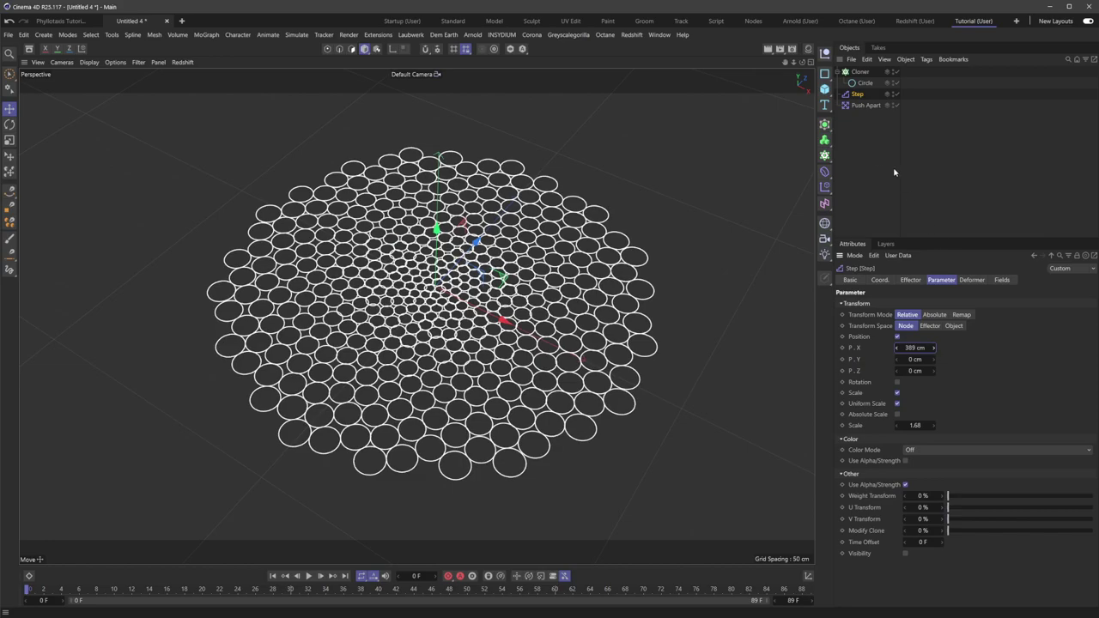
# - Inspect how the scaled circles are packed in the top view and return to the perspective view
pyautogui.click(578, 155)
pyautogui.press('F2')
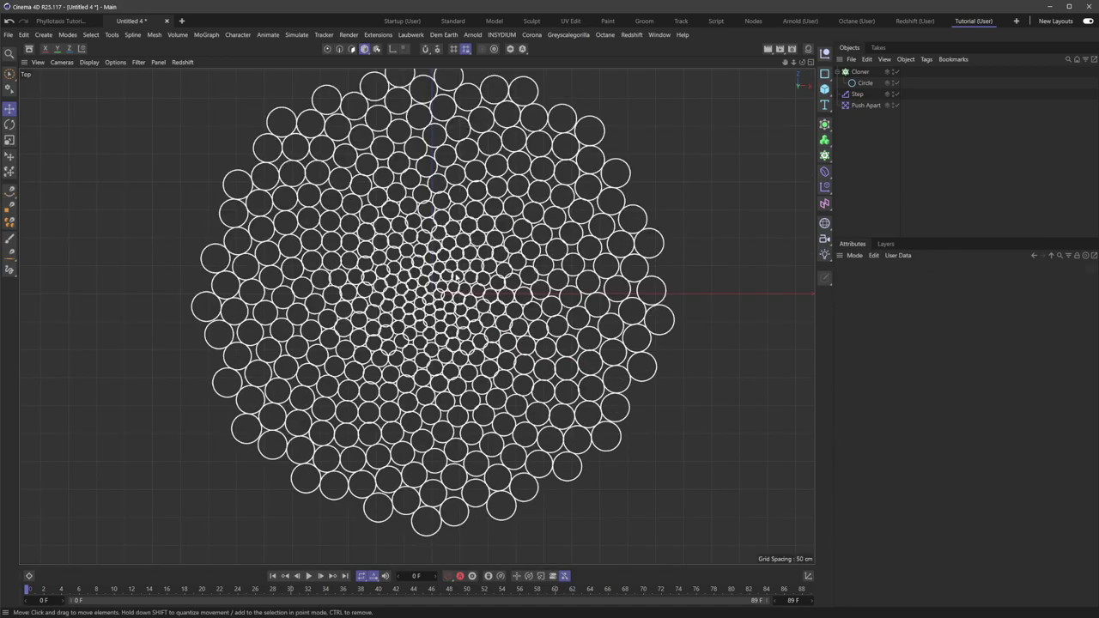
pyautogui.scroll(-5, 459, 292)
pyautogui.keyDown('alt'); pyautogui.moveTo(459, 296); pyautogui.dragTo(460, 301, button='middle'); pyautogui.keyUp('alt')
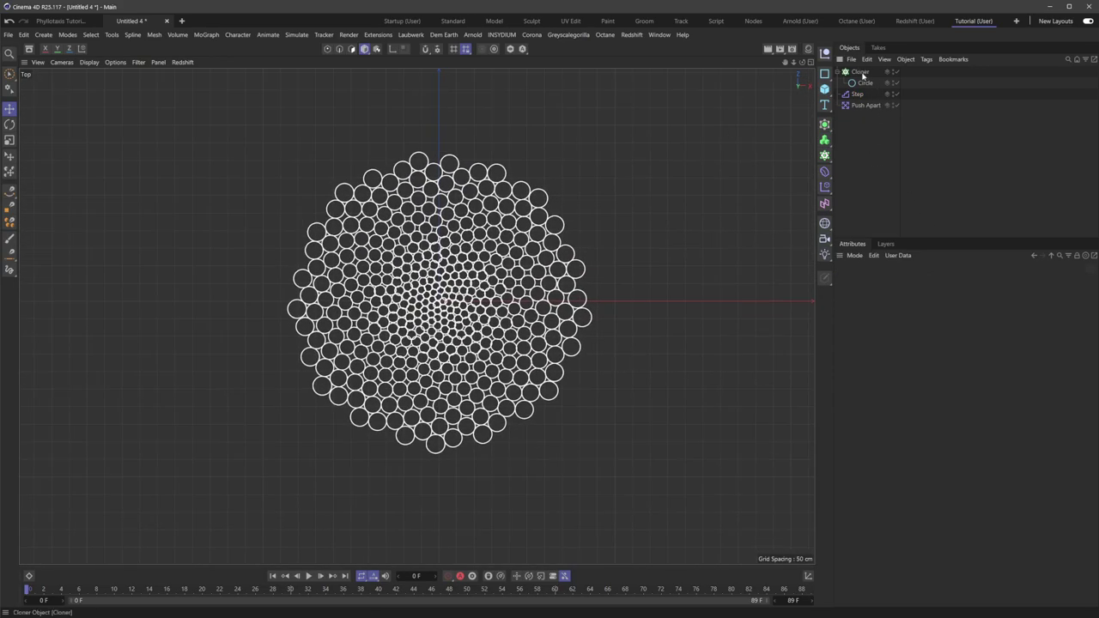
pyautogui.click(859, 71)
pyautogui.click(862, 130)
pyautogui.press('F1')
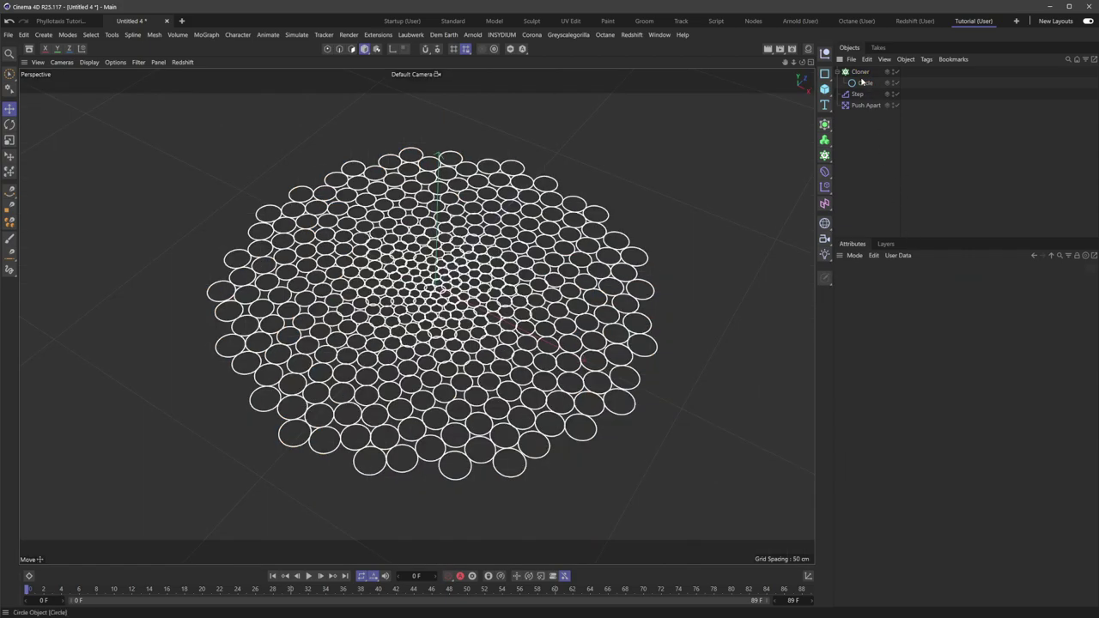
# - Add a Shader effector to the Cloner and move it below the Push Apart effector in the object list
pyautogui.click(859, 72)
pyautogui.click(828, 189)
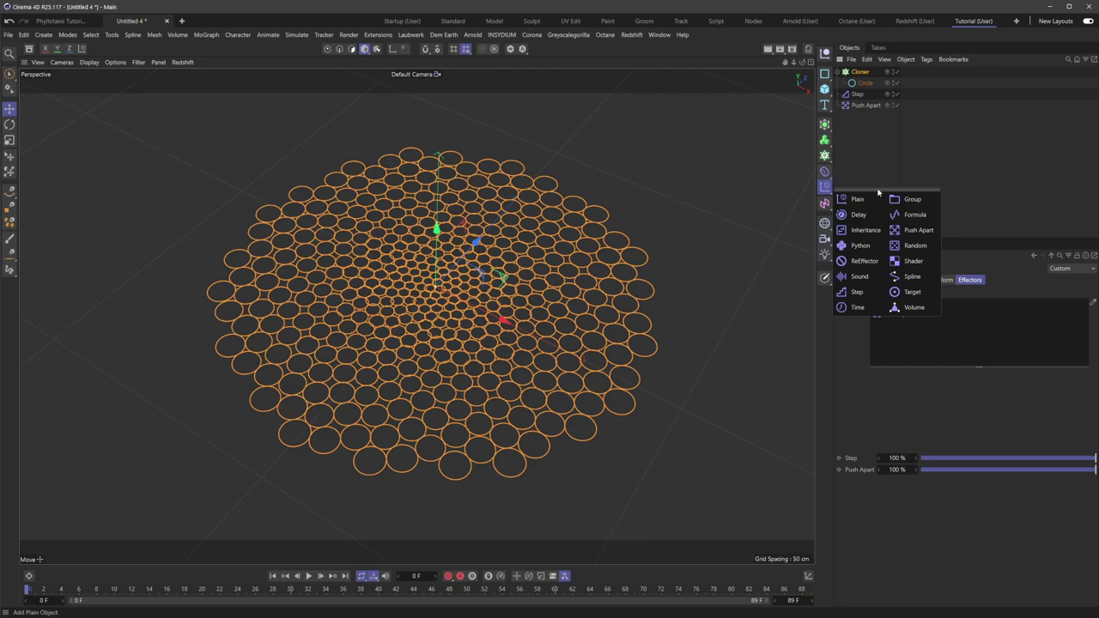
pyautogui.click(914, 264)
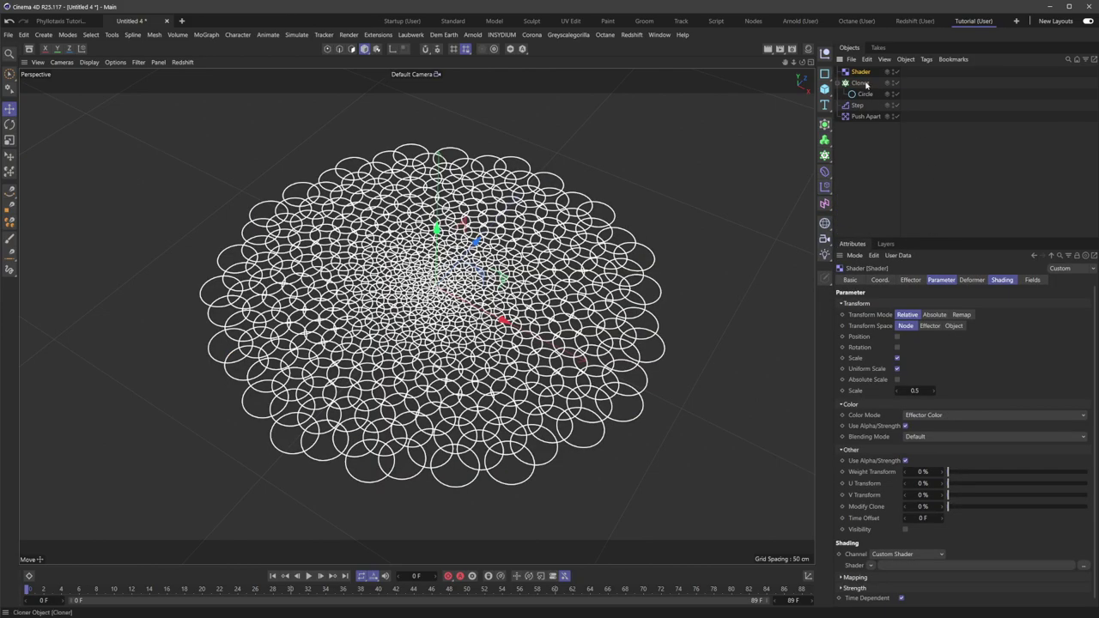
pyautogui.moveTo(862, 73); pyautogui.dragTo(862, 142)
pyautogui.click(861, 144)
pyautogui.click(860, 72)
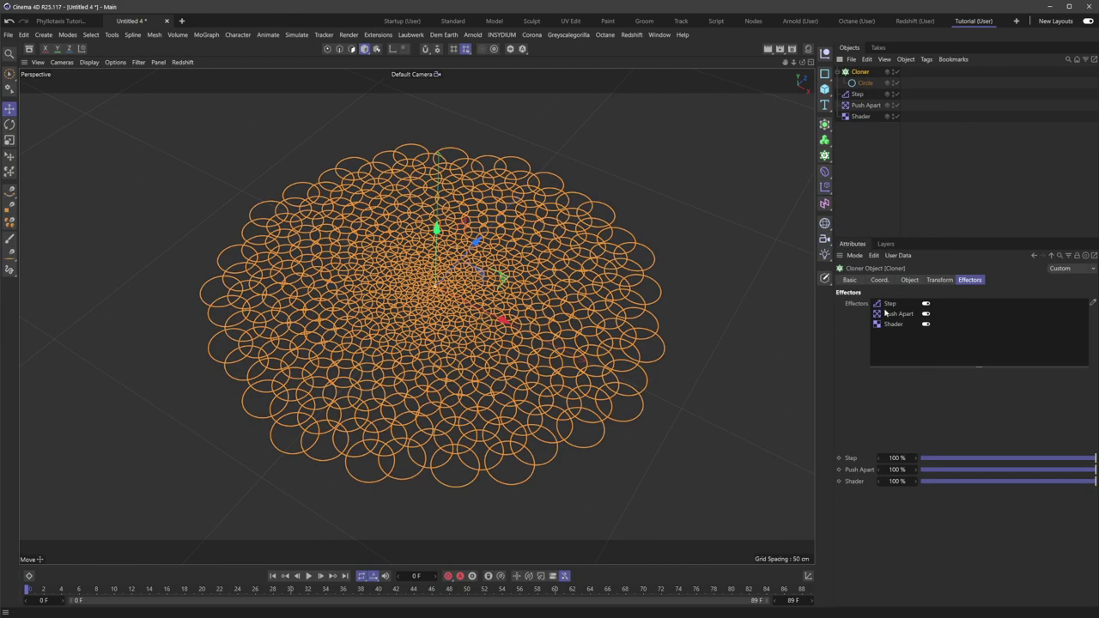
pyautogui.click(866, 146)
# - Load a Gradient into the Shader effector's custom shader channel
pyautogui.click(862, 117)
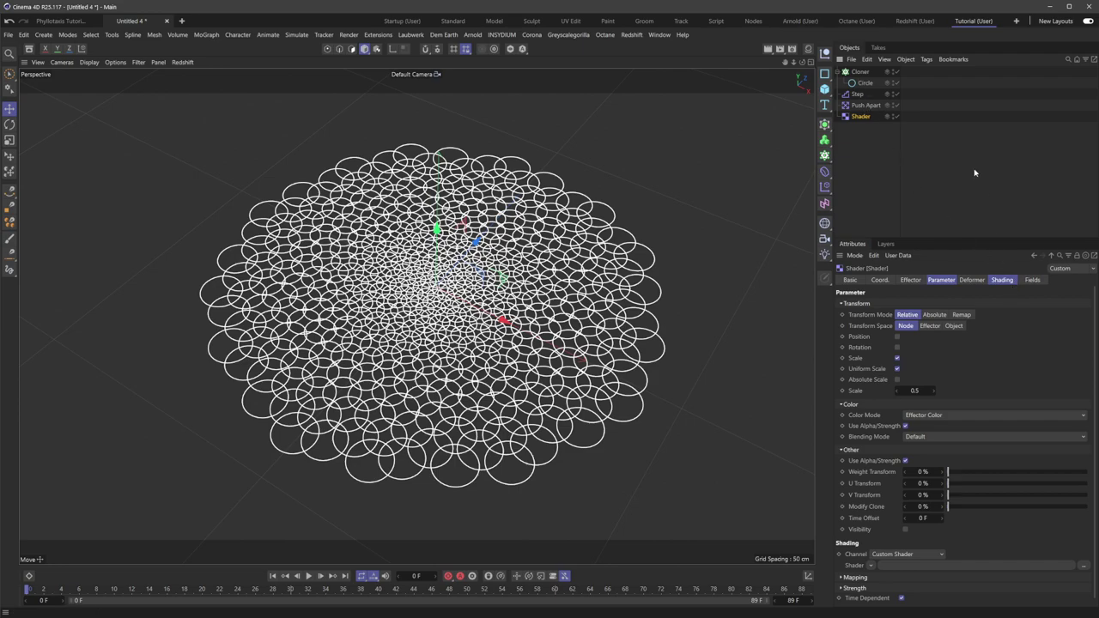
pyautogui.click(1004, 280)
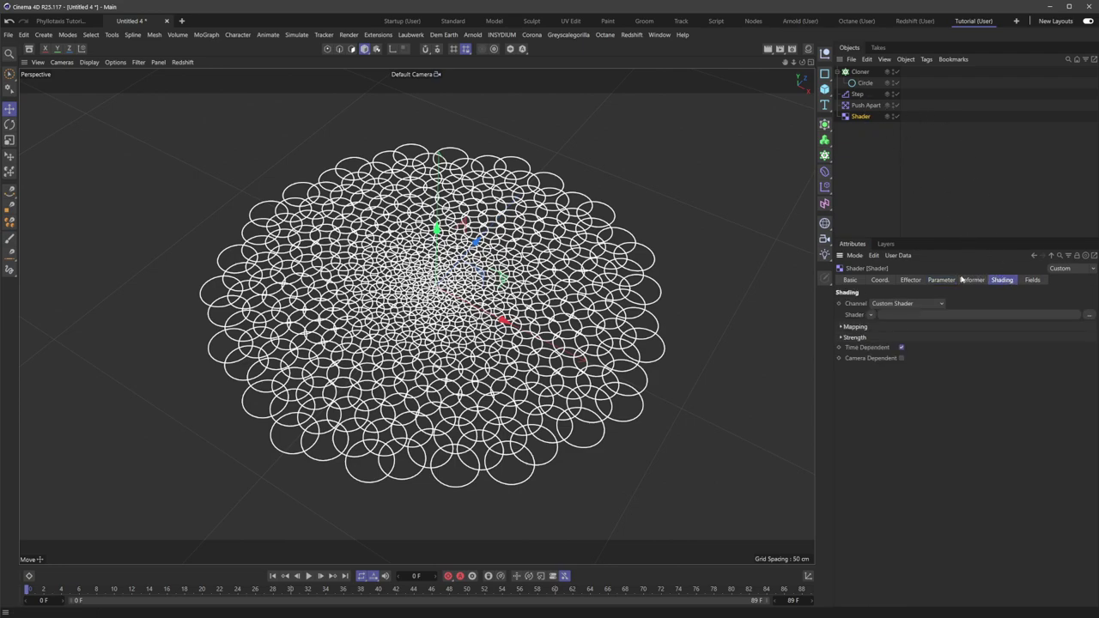
pyautogui.click(871, 315)
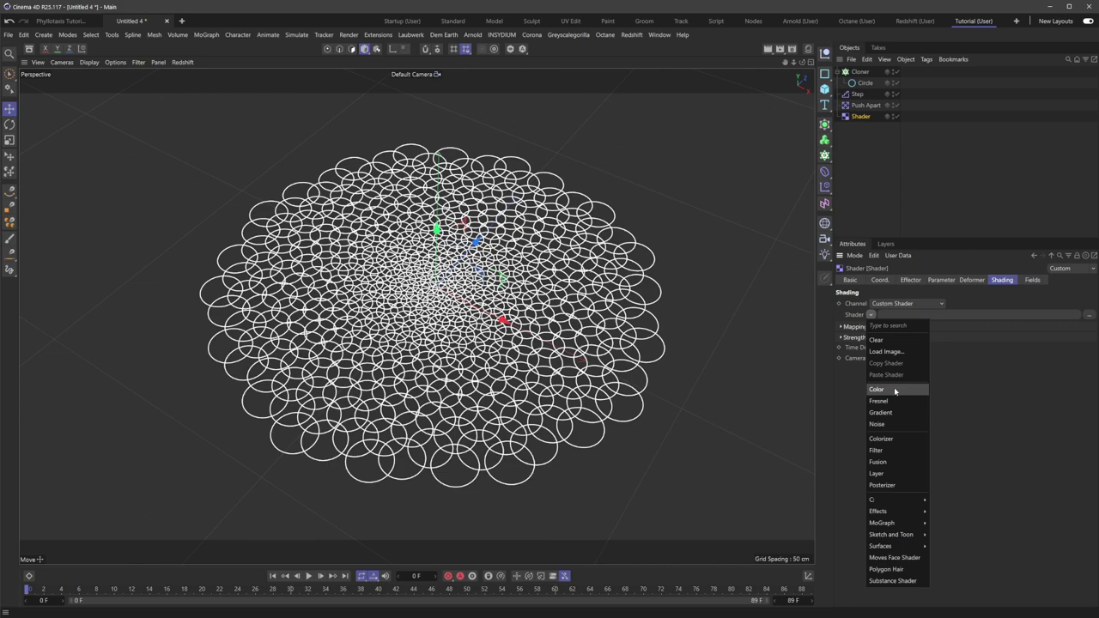
pyautogui.click(881, 413)
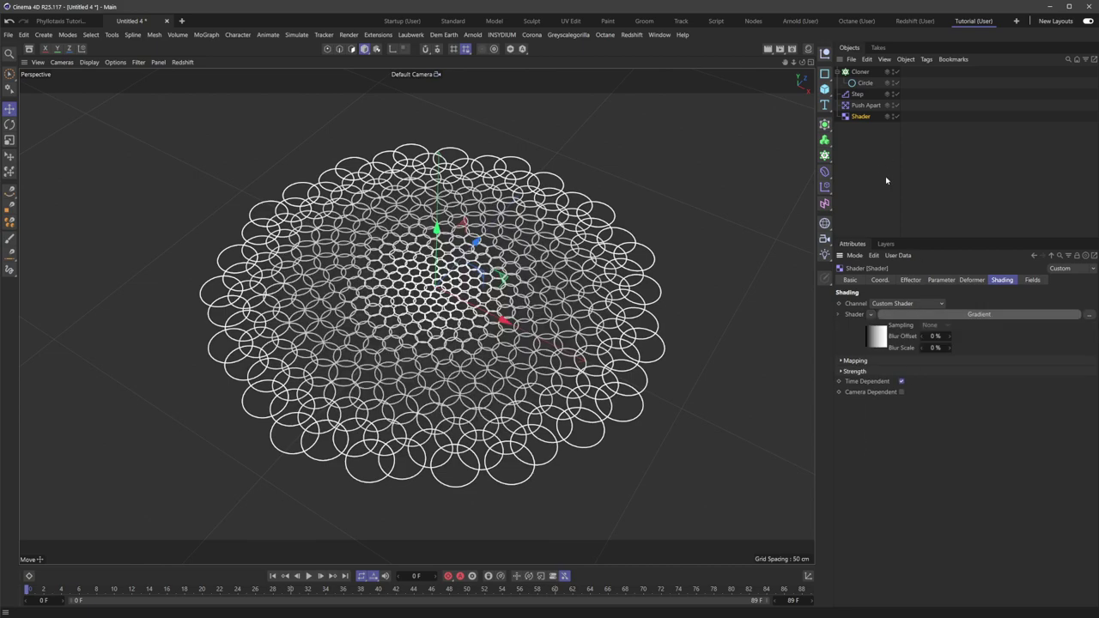
# - Disable scale on the Shader effector and enable position with a Y offset of -271 cm
pyautogui.click(942, 280)
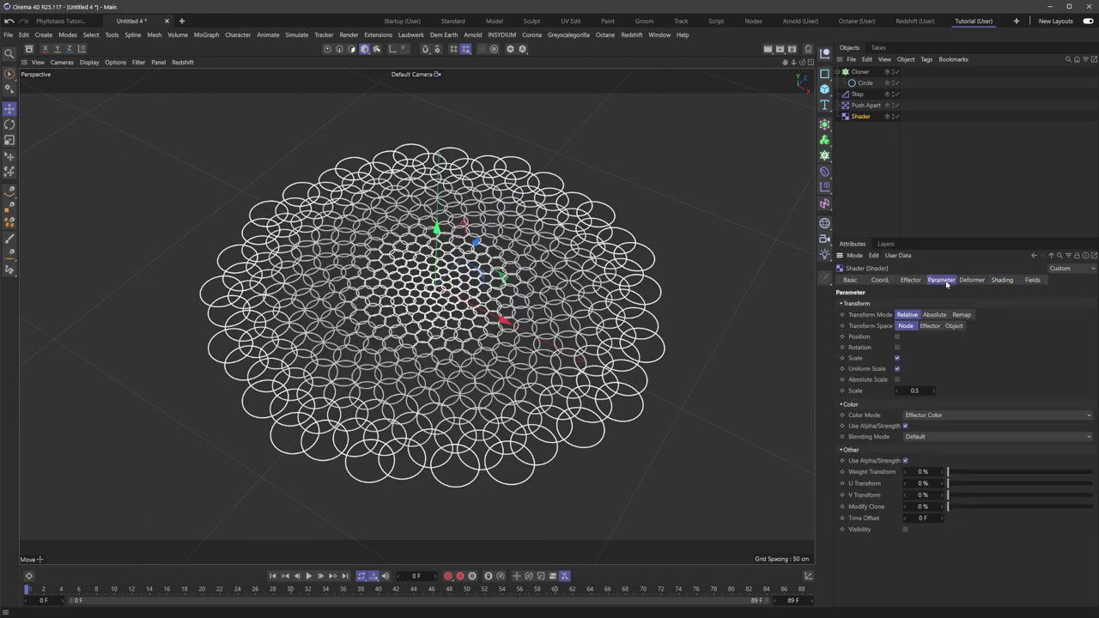
pyautogui.click(897, 358)
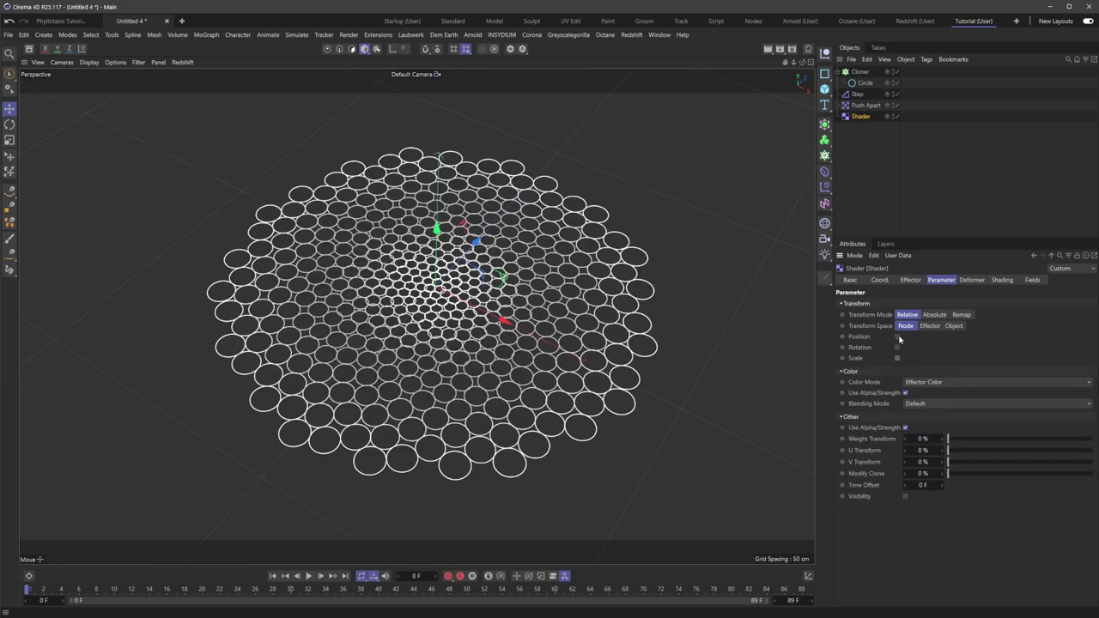
pyautogui.click(899, 336)
pyautogui.moveTo(913, 359)
pyautogui.mouseDown()
pyautogui.moveTo(936, 362)
pyautogui.moveTo(531, 385)
pyautogui.moveTo(505, 266)
pyautogui.mouseUp()
pyautogui.scroll(-2, 505, 266)
pyautogui.keyDown('alt'); pyautogui.moveTo(505, 266); pyautogui.dragTo(503, 315, button='middle'); pyautogui.keyUp('alt')
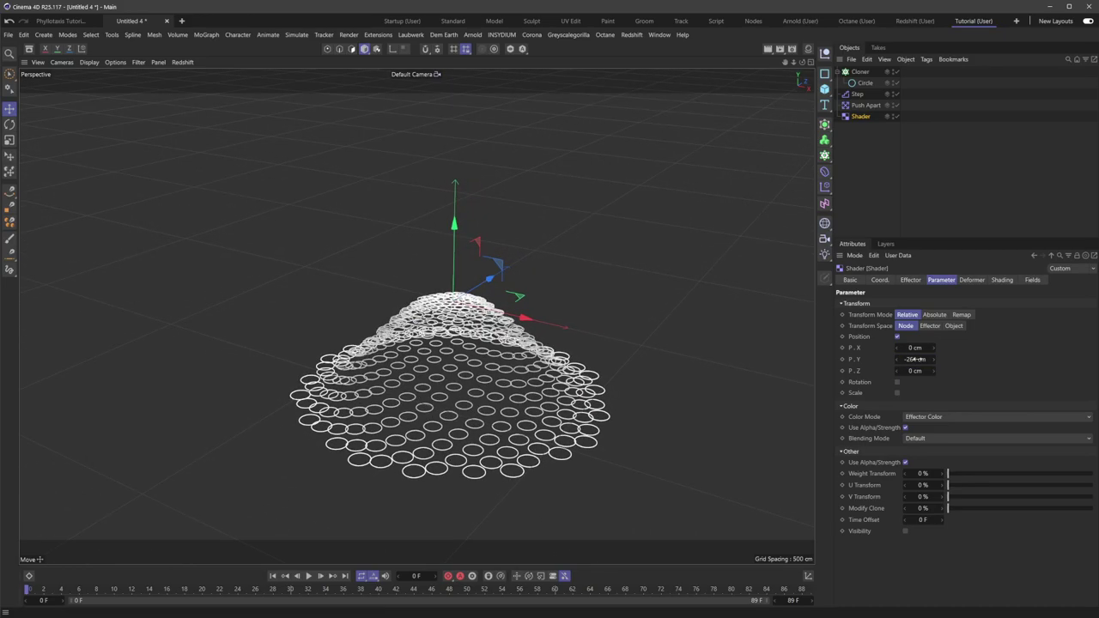
pyautogui.moveTo(915, 360)
pyautogui.mouseDown()
pyautogui.moveTo(897, 376)
pyautogui.moveTo(914, 361)
pyautogui.mouseUp()
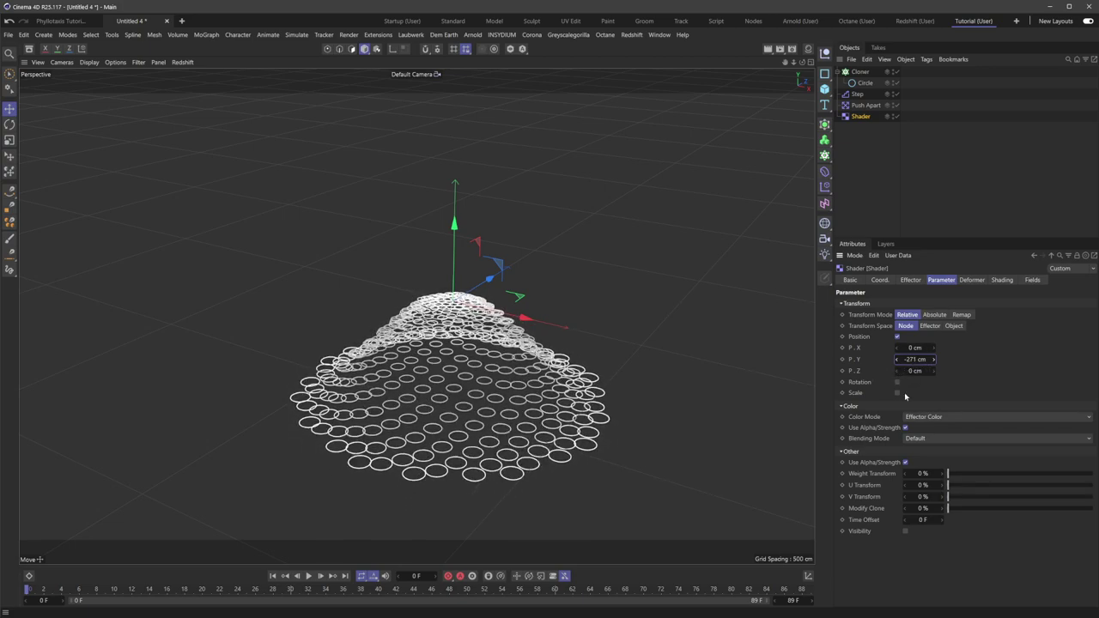
# - Enable rotation on the Shader effector and set its bank rotation to 94°
pyautogui.click(898, 382)
pyautogui.moveTo(917, 416); pyautogui.dragTo(933, 418)
pyautogui.keyDown('alt'); pyautogui.moveTo(503, 362); pyautogui.dragTo(541, 311); pyautogui.keyUp('alt')
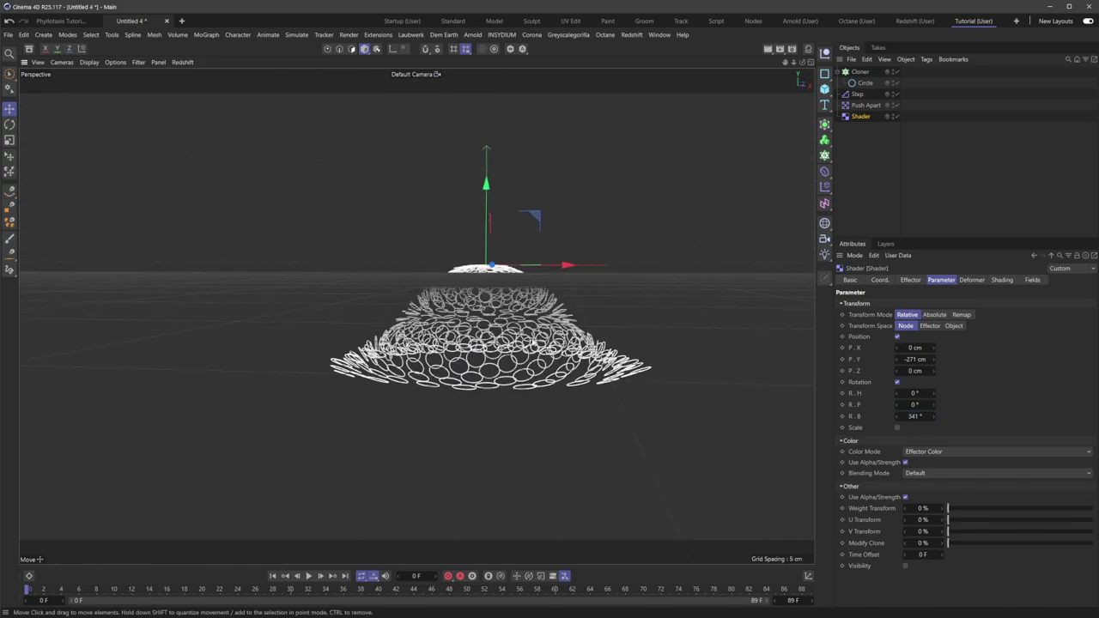
pyautogui.moveTo(917, 417)
pyautogui.mouseDown()
pyautogui.moveTo(797, 421)
pyautogui.moveTo(821, 427)
pyautogui.mouseUp()
# - Examine the tilt and dome arrangement of the circles in the right view and from several perspective angles
pyautogui.press('F3')
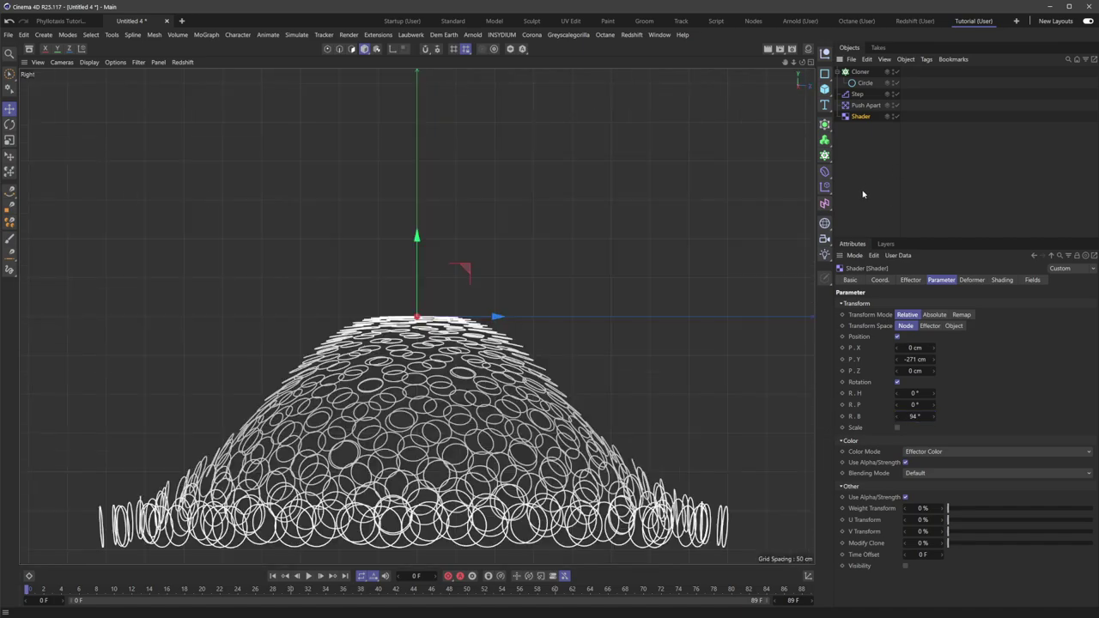
pyautogui.press('F1')
pyautogui.click(867, 188)
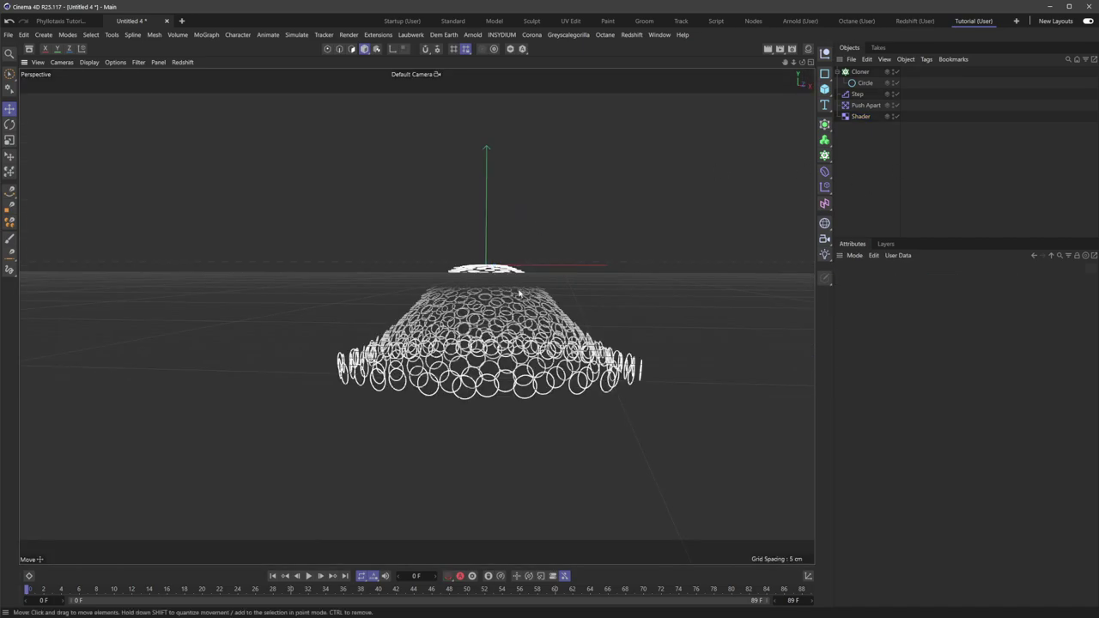
pyautogui.keyDown('alt'); pyautogui.moveTo(520, 294); pyautogui.dragTo(496, 324); pyautogui.keyUp('alt')
pyautogui.keyDown('alt'); pyautogui.moveTo(527, 265); pyautogui.dragTo(484, 269, button='middle'); pyautogui.keyUp('alt')
pyautogui.keyDown('alt'); pyautogui.moveTo(459, 267); pyautogui.dragTo(482, 267, button='right'); pyautogui.keyUp('alt')
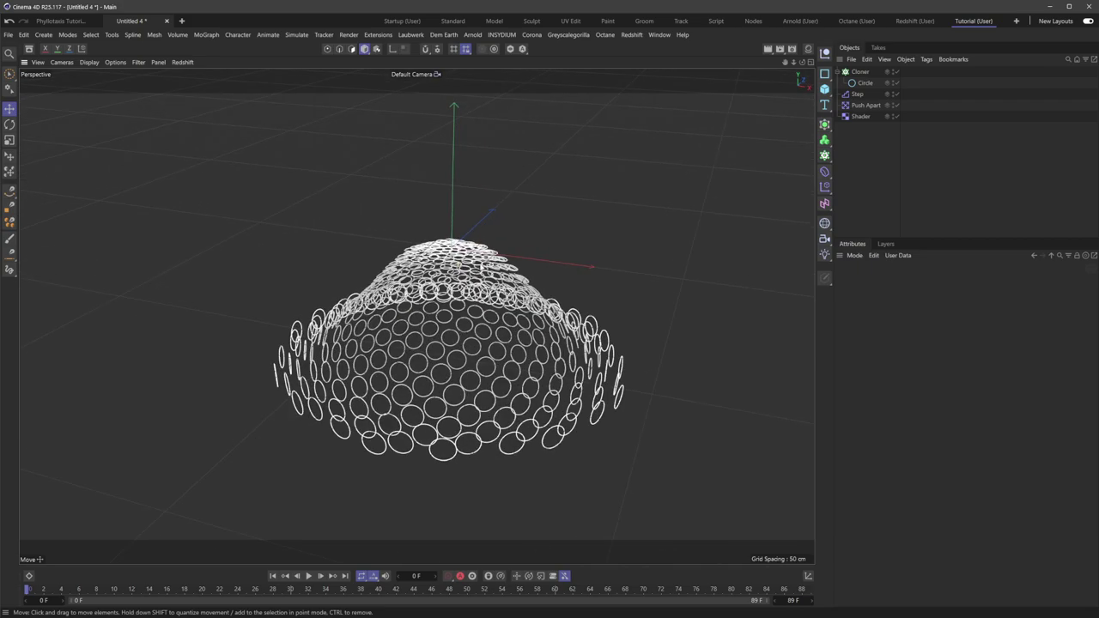
pyautogui.keyDown('alt'); pyautogui.moveTo(464, 265); pyautogui.dragTo(460, 284); pyautogui.keyUp('alt')
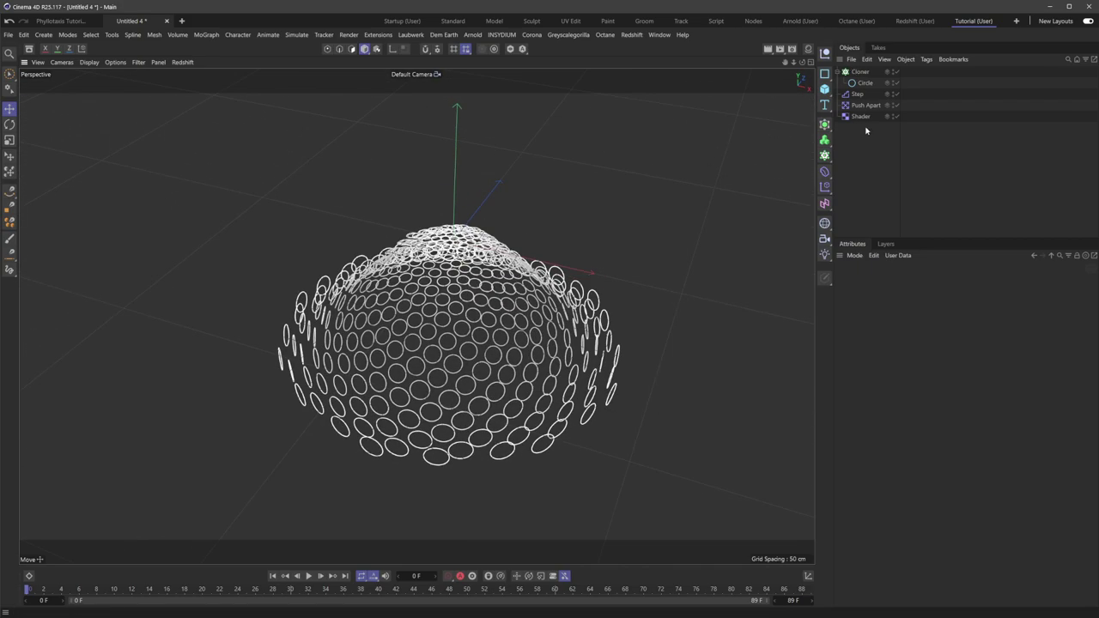
pyautogui.keyDown('alt'); pyautogui.moveTo(546, 212); pyautogui.dragTo(515, 216); pyautogui.keyUp('alt')
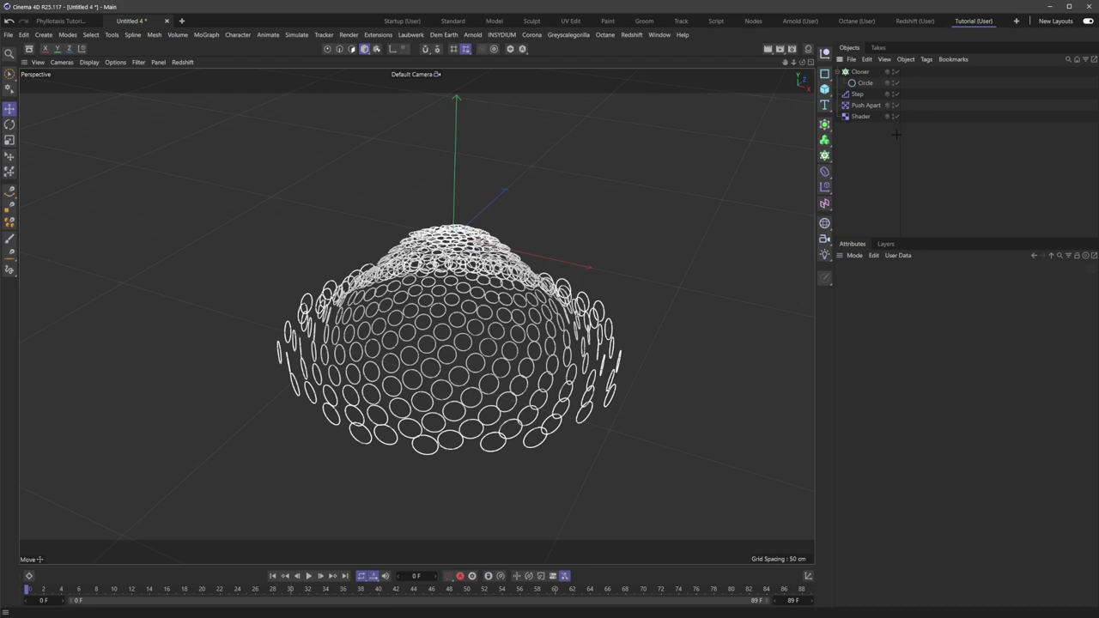
# - Create a cone primitive with 1 height segment and 4 rotation segments
pyautogui.click(824, 88)
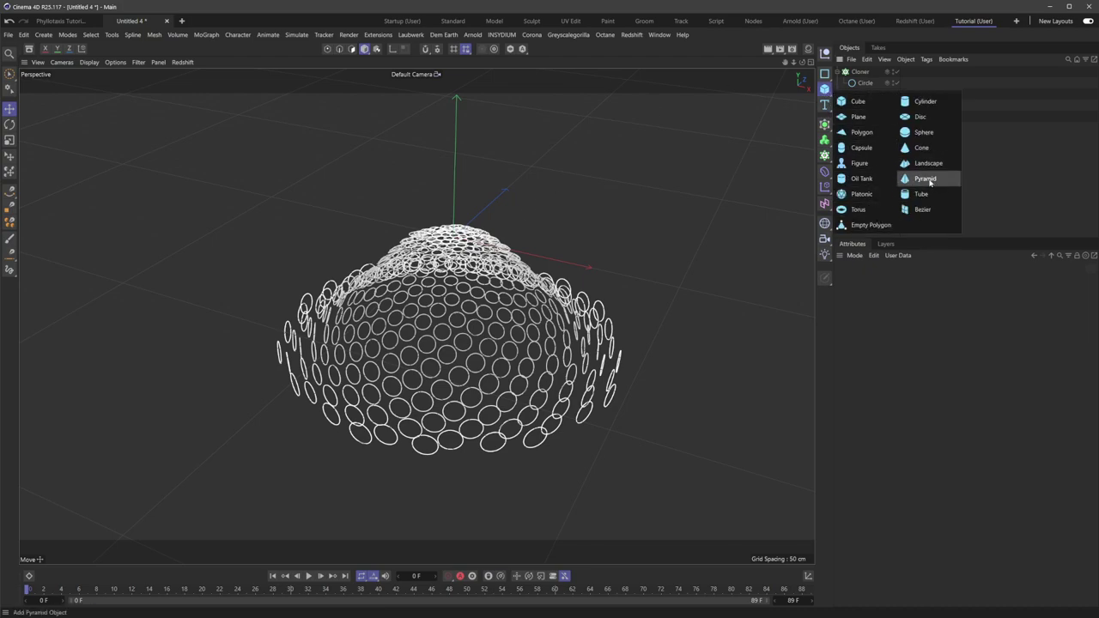
pyautogui.click(924, 149)
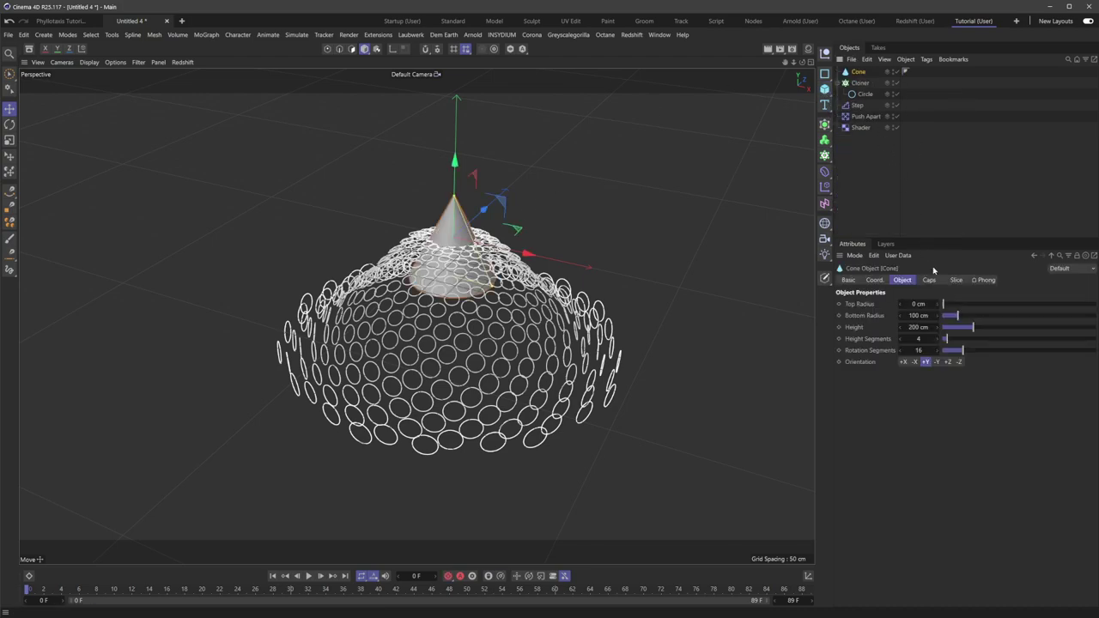
pyautogui.moveTo(957, 350); pyautogui.dragTo(946, 354)
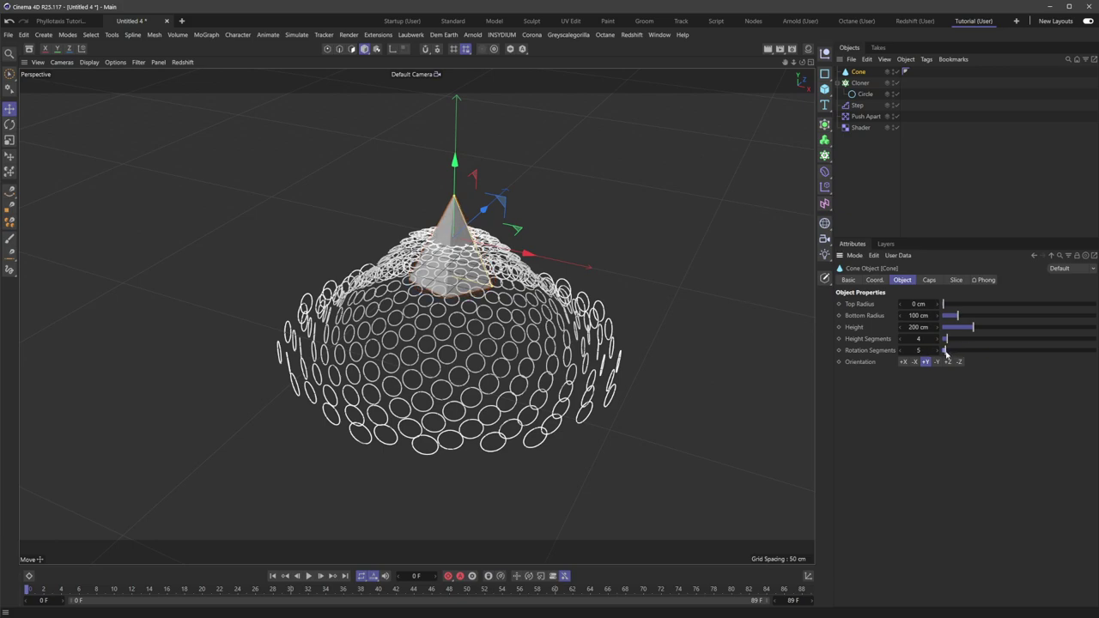
pyautogui.click(901, 351)
pyautogui.click(901, 351)
pyautogui.click(901, 341)
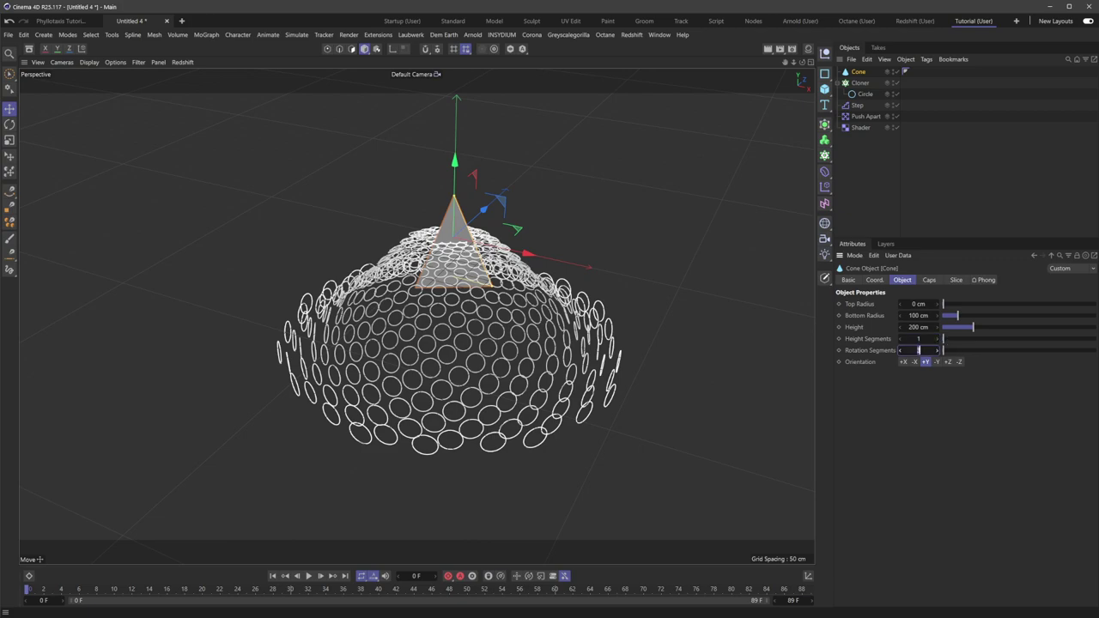
pyautogui.write('4')
pyautogui.press('Return')
# - Replace the circle inside the Cloner with the cone and place the circle below the Shader effector
pyautogui.moveTo(859, 72); pyautogui.dragTo(873, 166)
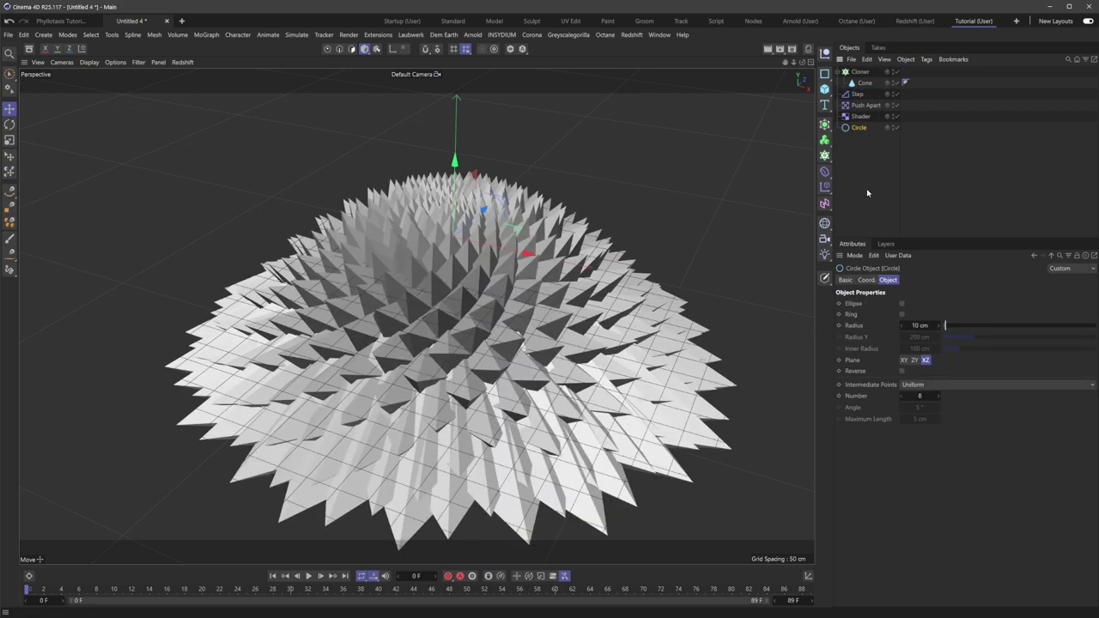
pyautogui.click(867, 191)
pyautogui.scroll(-5, 506, 239)
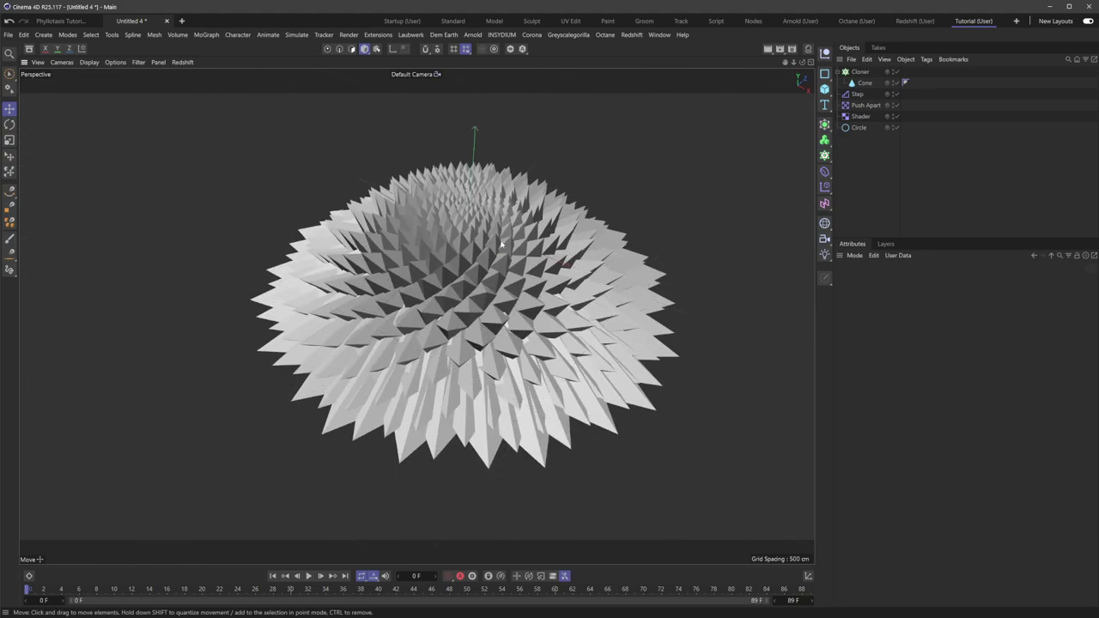
pyautogui.keyDown('alt'); pyautogui.moveTo(501, 245); pyautogui.dragTo(447, 267); pyautogui.keyUp('alt')
pyautogui.keyDown('alt'); pyautogui.moveTo(447, 267); pyautogui.dragTo(465, 287, button='right'); pyautogui.keyUp('alt')
pyautogui.keyDown('alt'); pyautogui.moveTo(466, 288); pyautogui.dragTo(439, 267, button='middle'); pyautogui.keyUp('alt')
pyautogui.keyDown('alt'); pyautogui.moveTo(421, 254); pyautogui.dragTo(493, 248); pyautogui.keyUp('alt')
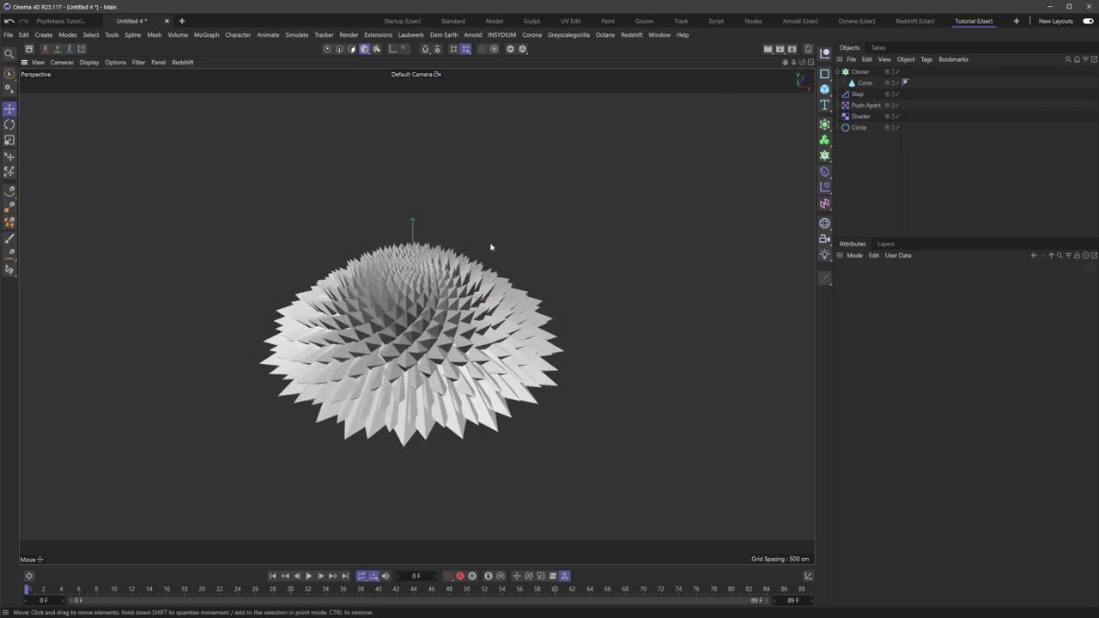
# - Set the Cloner's Count as driver and its End Angle as an absolute driven parameter
pyautogui.click(860, 72)
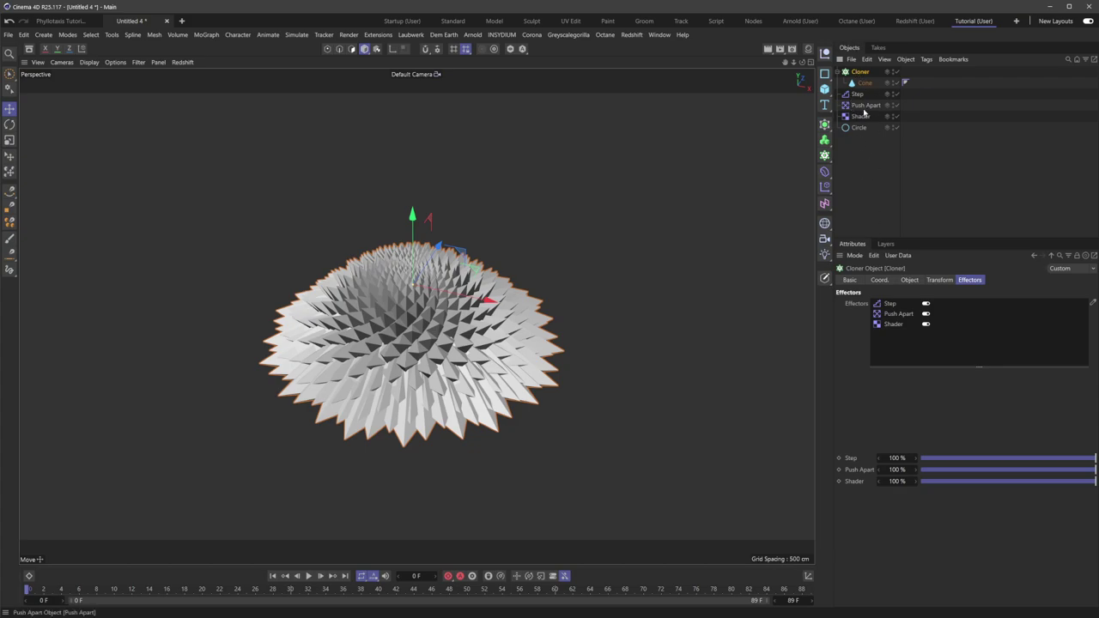
pyautogui.click(909, 280)
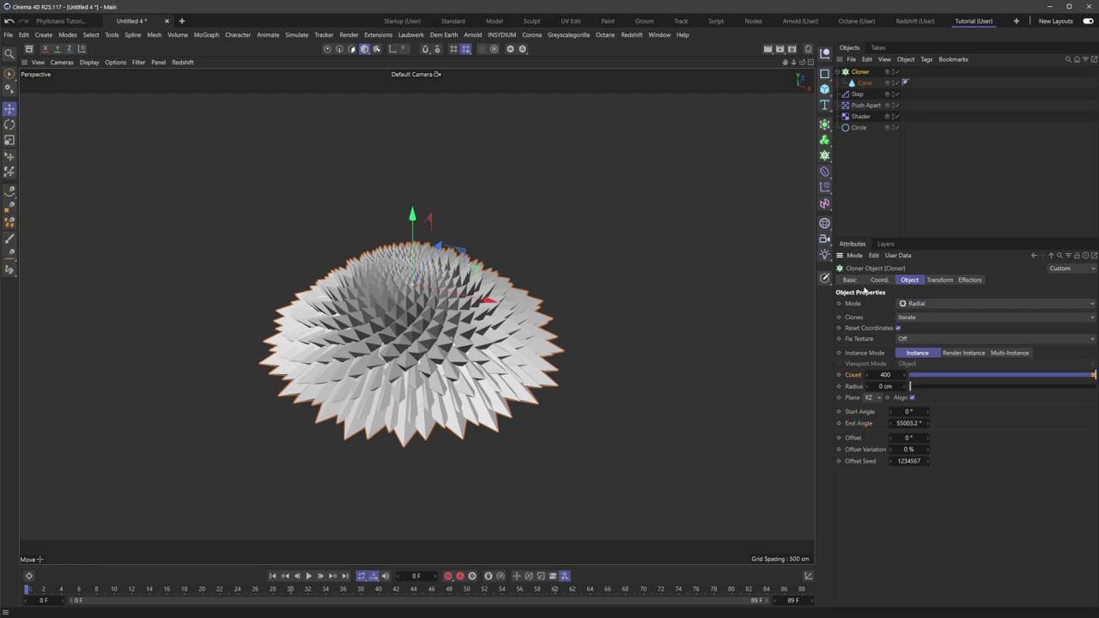
pyautogui.click(876, 186)
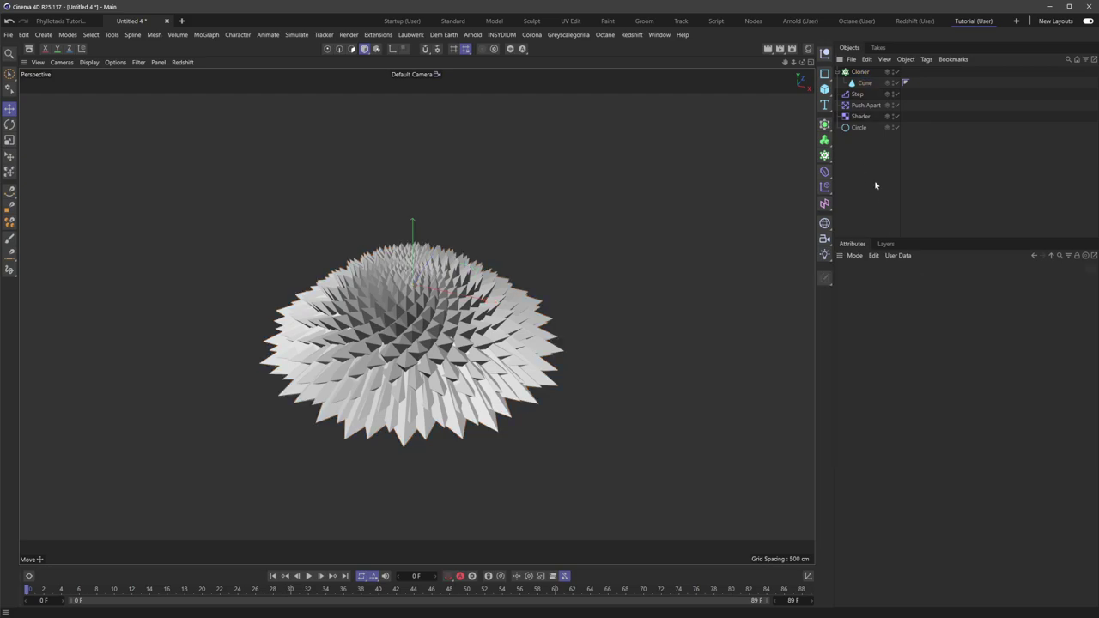
pyautogui.click(860, 73)
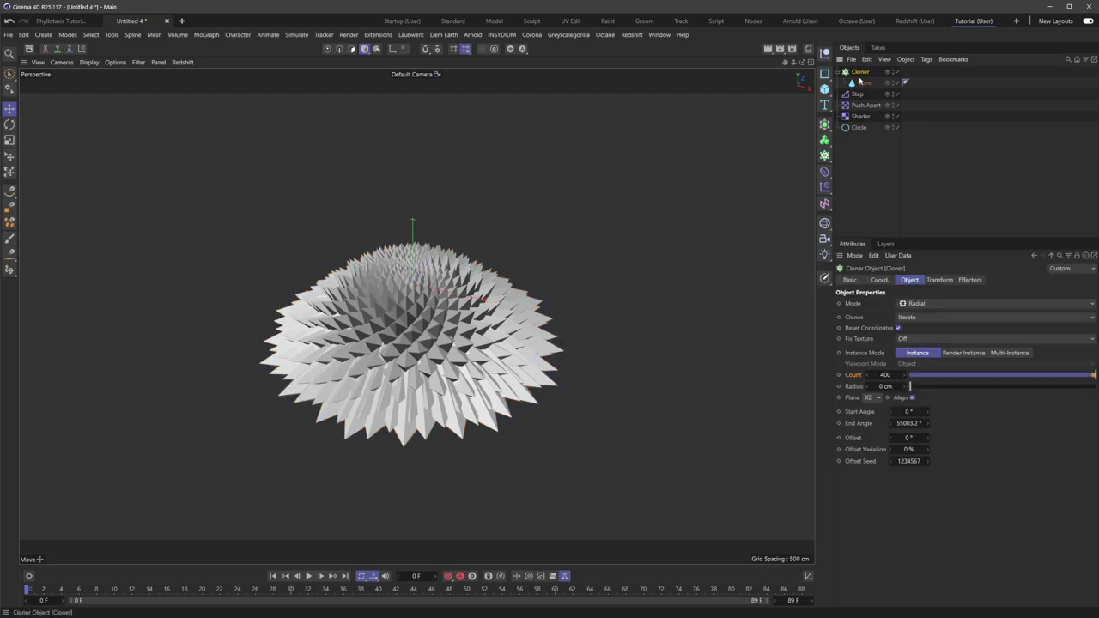
pyautogui.rightClick(852, 376)
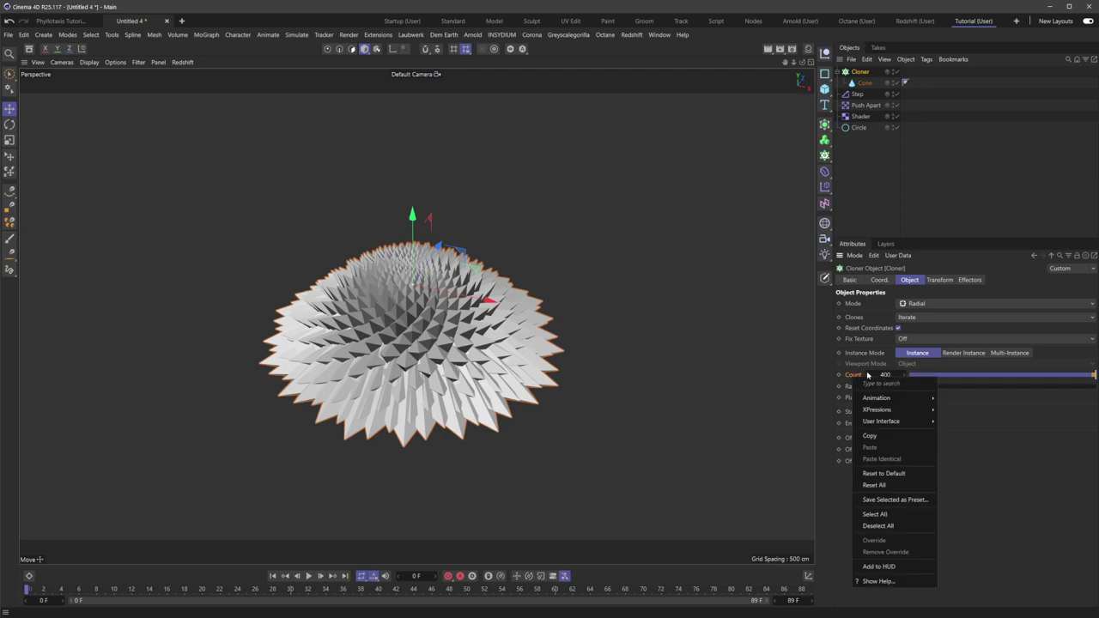
pyautogui.moveTo(894, 410)
pyautogui.click(969, 411)
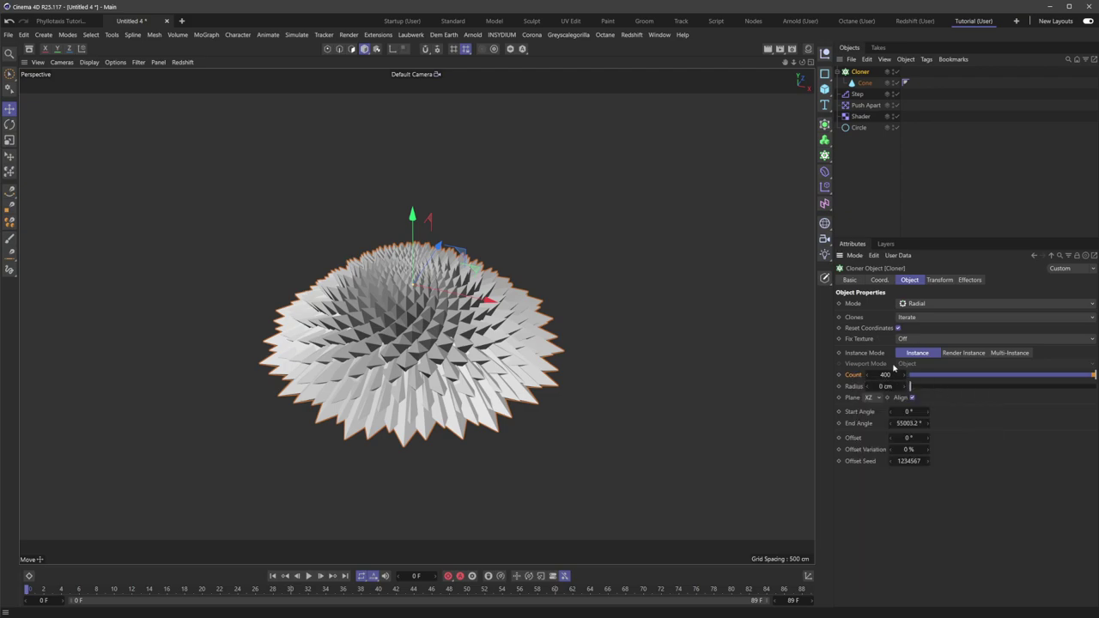
pyautogui.rightClick(859, 427)
pyautogui.moveTo(885, 439)
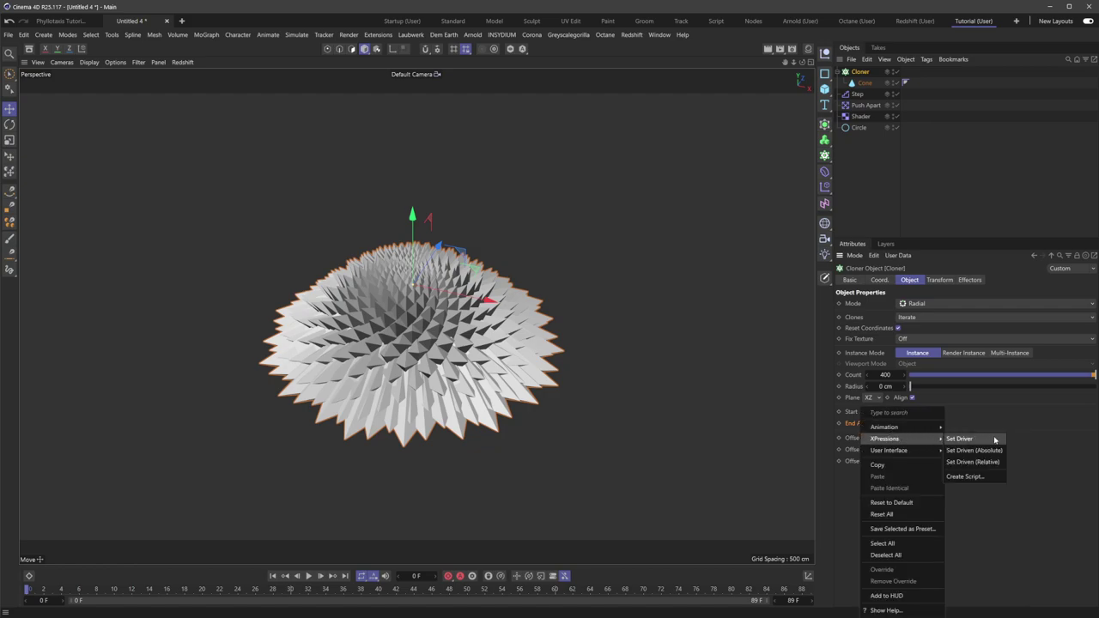
pyautogui.click(974, 451)
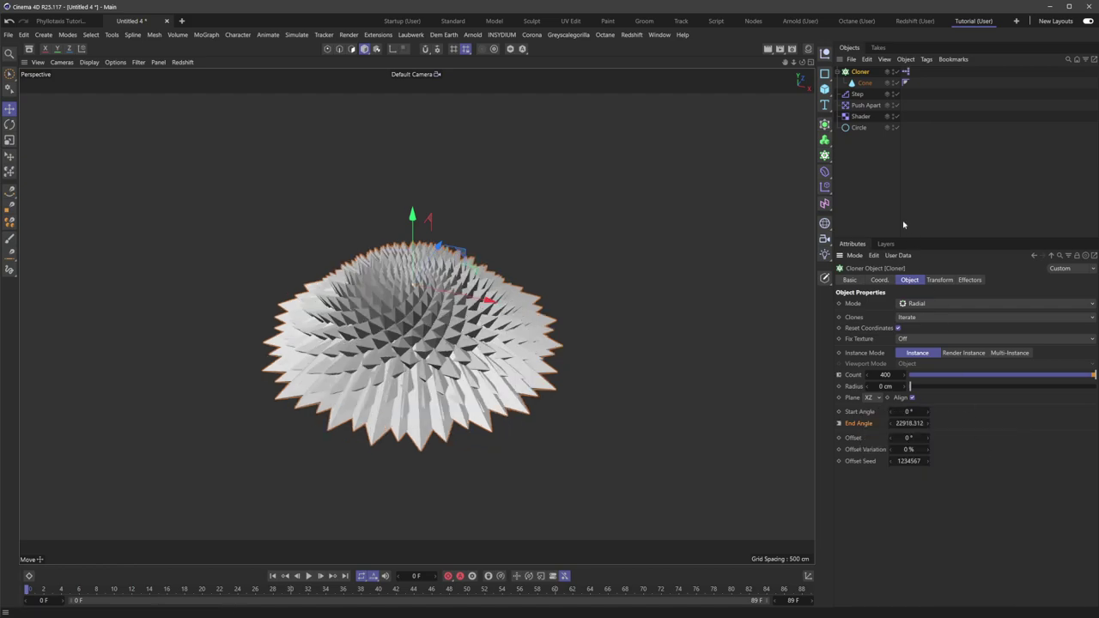
# - Test the Count-to-End-Angle link by setting the Cloner's count to 100 and raising it to 304
pyautogui.click(910, 72)
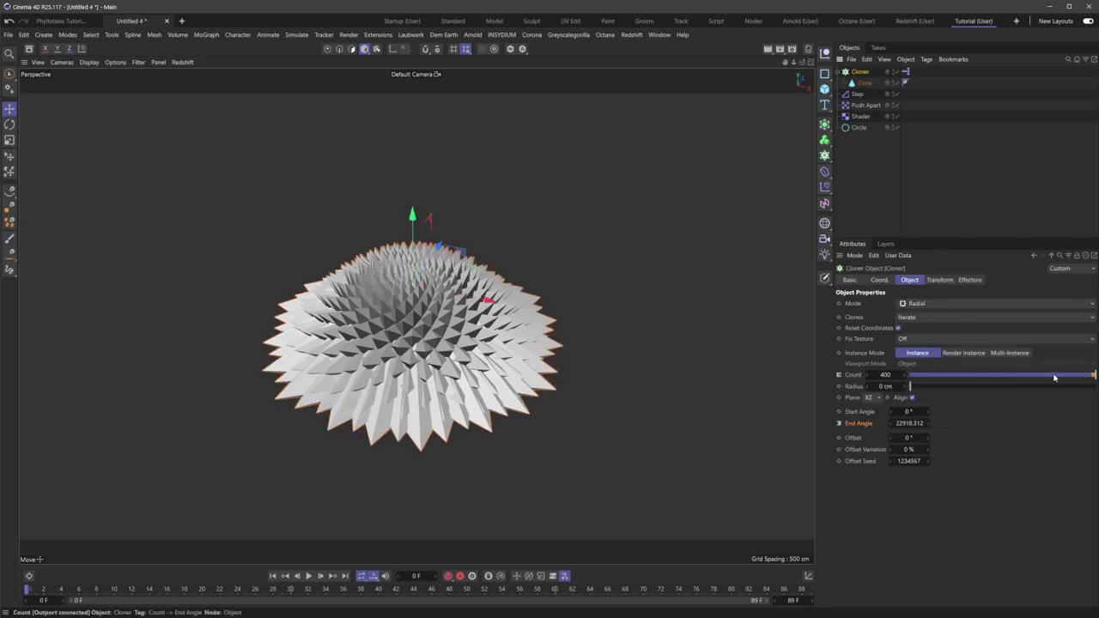
pyautogui.moveTo(1056, 375)
pyautogui.mouseDown()
pyautogui.moveTo(989, 375)
pyautogui.moveTo(1096, 378)
pyautogui.mouseUp()
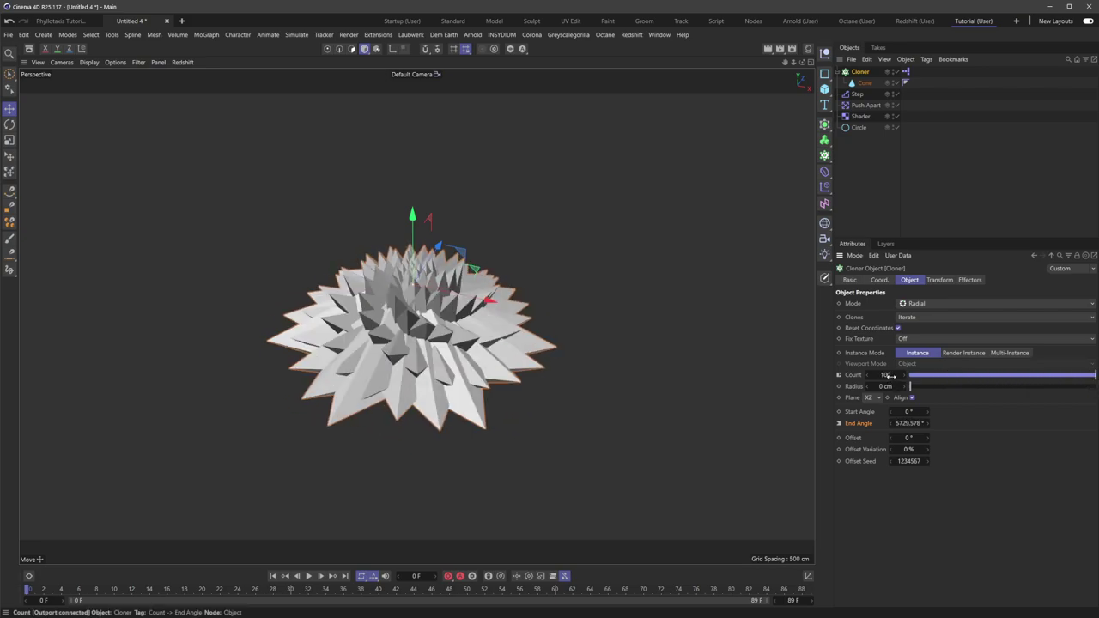
pyautogui.moveTo(890, 375); pyautogui.dragTo(985, 380)
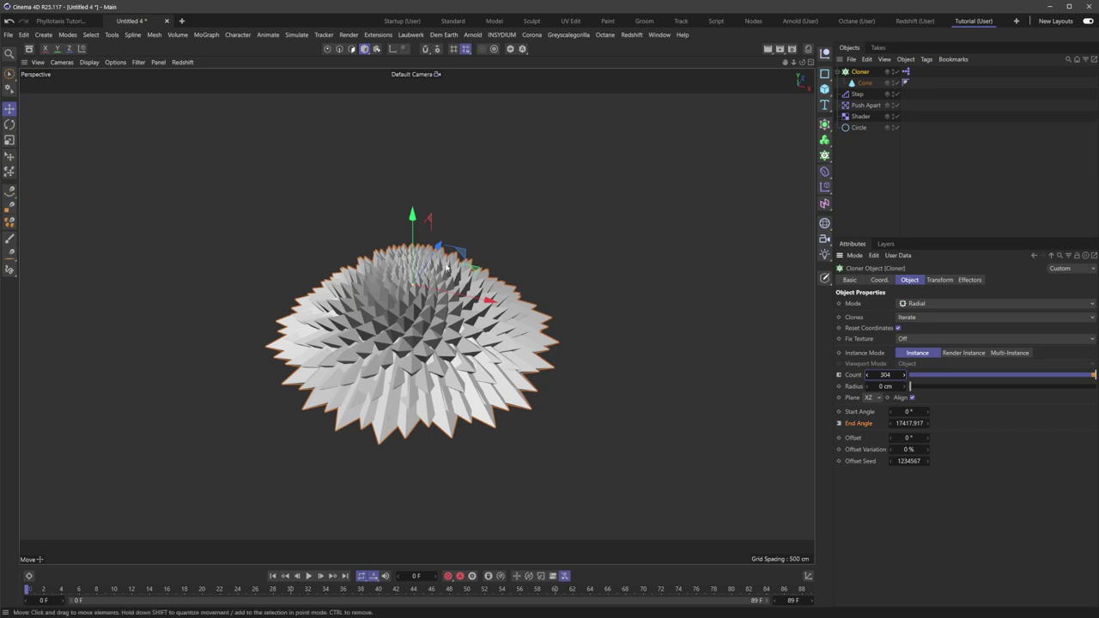
# - Open the Cloner's Count-to-End-Angle XPresso expression and place its editor clear of the object settings
pyautogui.click(906, 71)
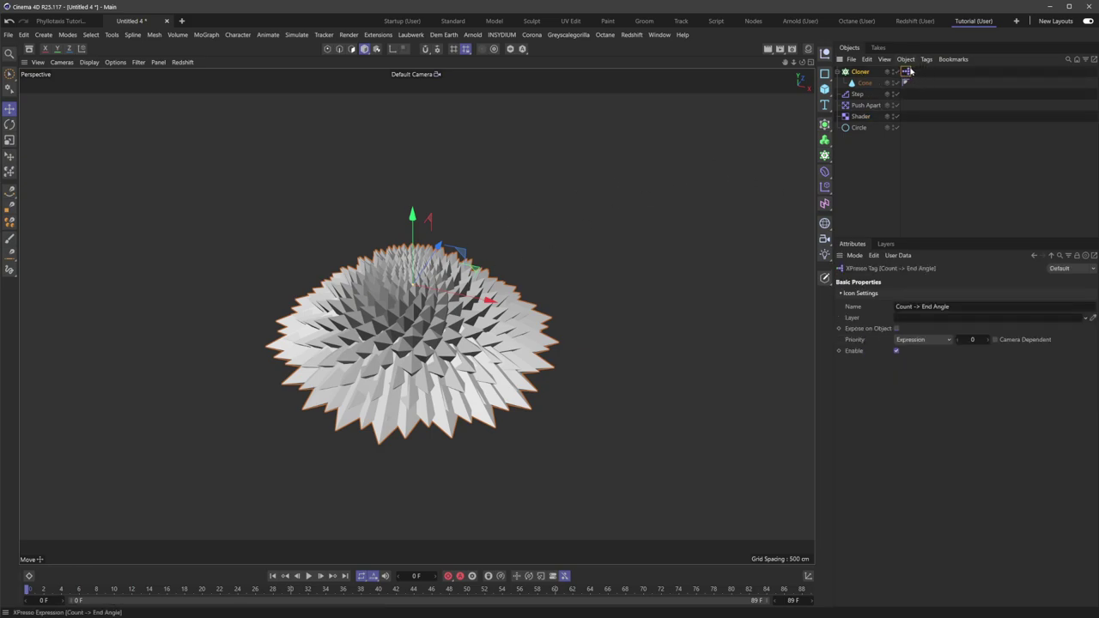
pyautogui.doubleClick(906, 73)
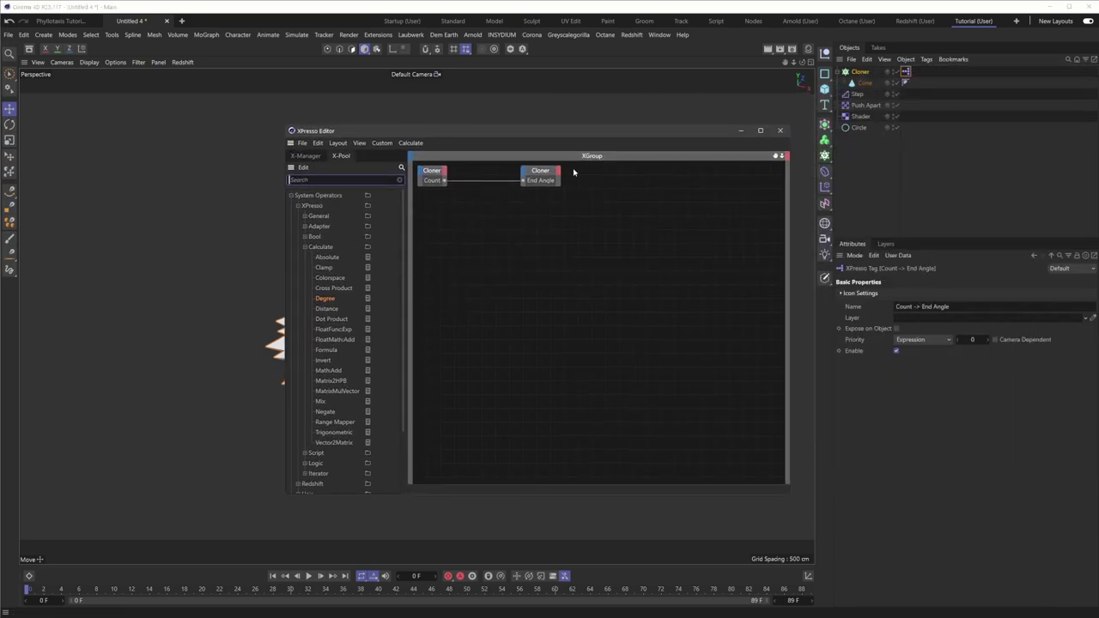
pyautogui.write('1')
pyautogui.moveTo(492, 238); pyautogui.dragTo(554, 354)
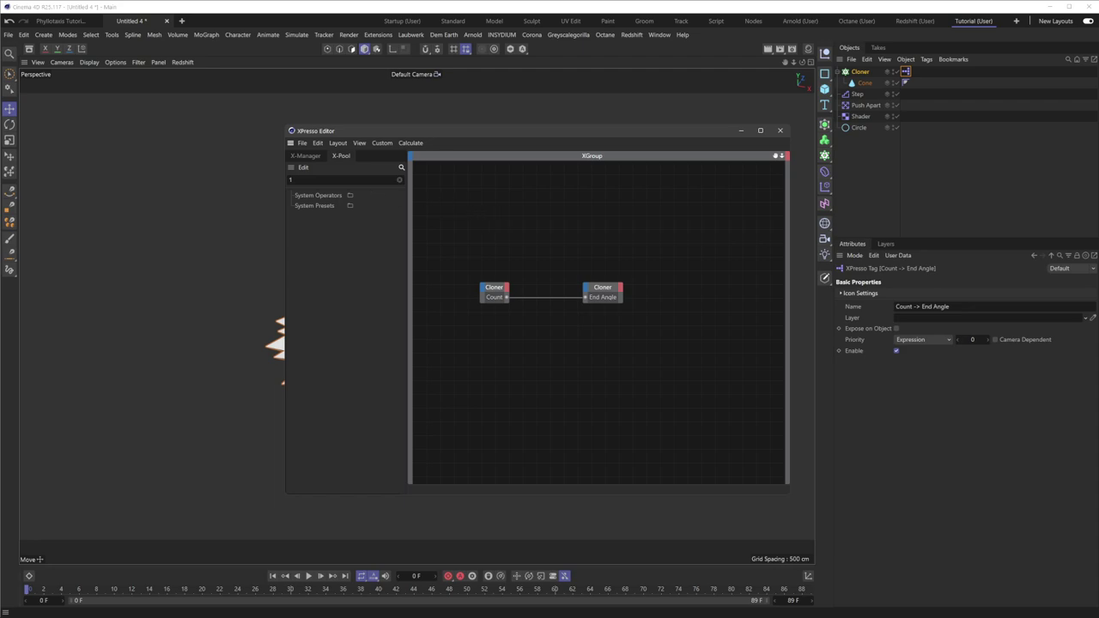
pyautogui.click(290, 180)
pyautogui.press('BackSpace')
pyautogui.click(577, 229)
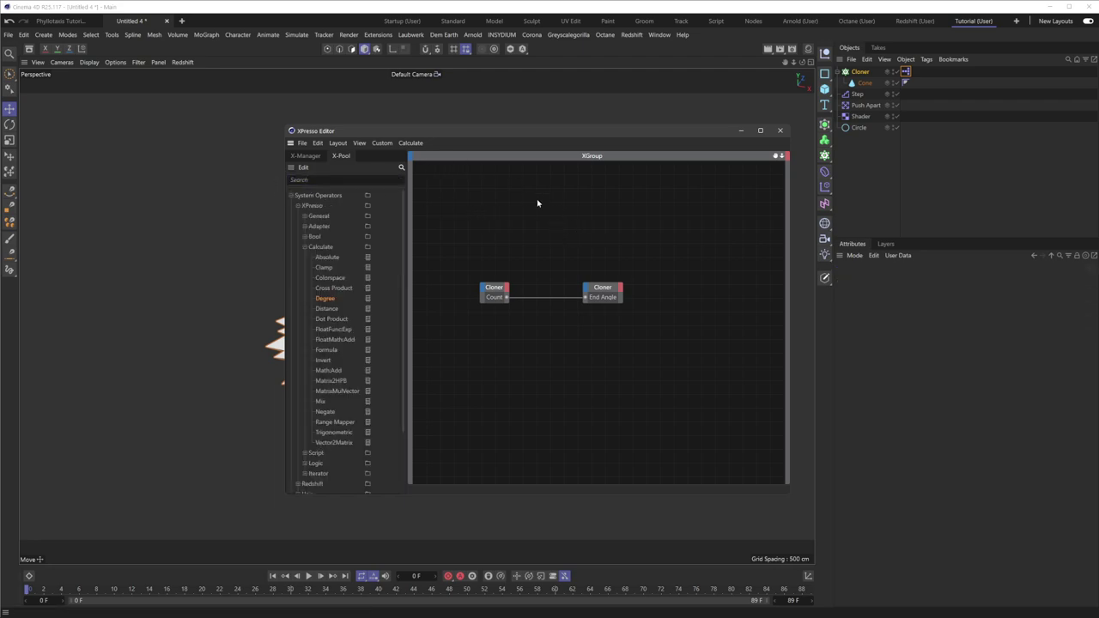
pyautogui.moveTo(626, 131); pyautogui.dragTo(530, 119)
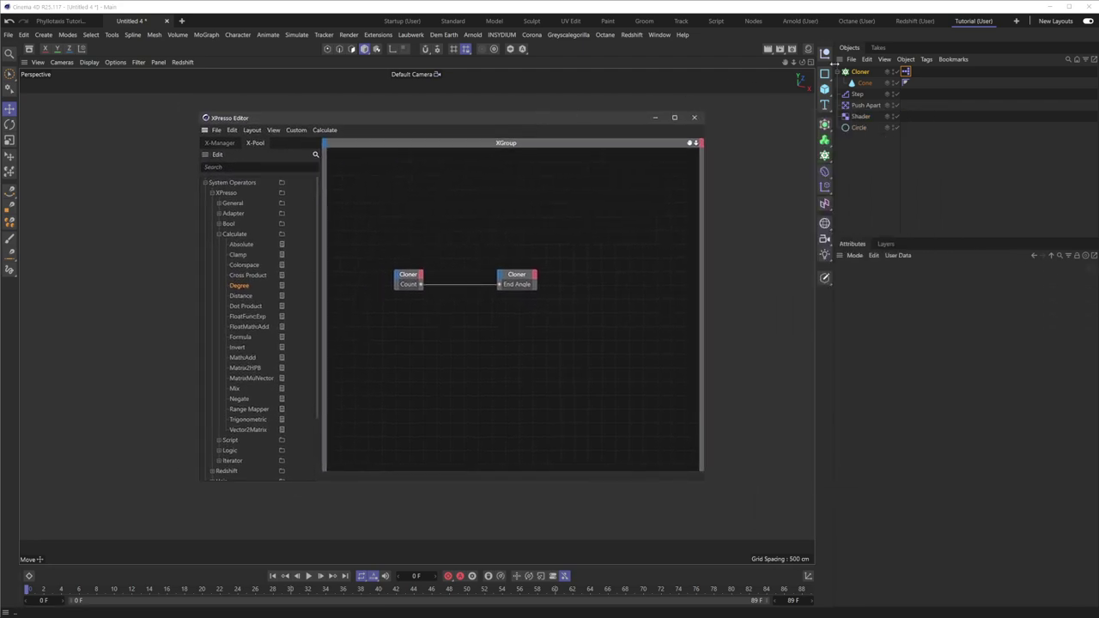
# - Spread the Count and End Angle nodes apart in the XPresso graph to make room between them
pyautogui.moveTo(537, 271); pyautogui.dragTo(591, 286)
pyautogui.hotkey('ctrl', 'z')
pyautogui.moveTo(407, 276); pyautogui.dragTo(417, 269)
pyautogui.click(863, 72)
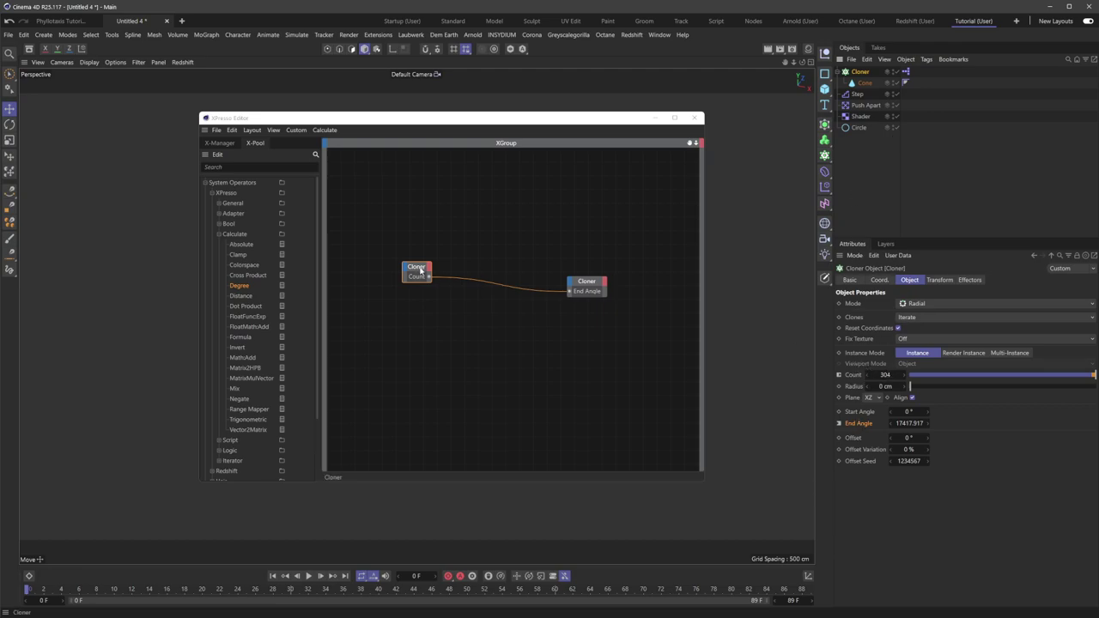
pyautogui.moveTo(418, 271); pyautogui.dragTo(396, 258)
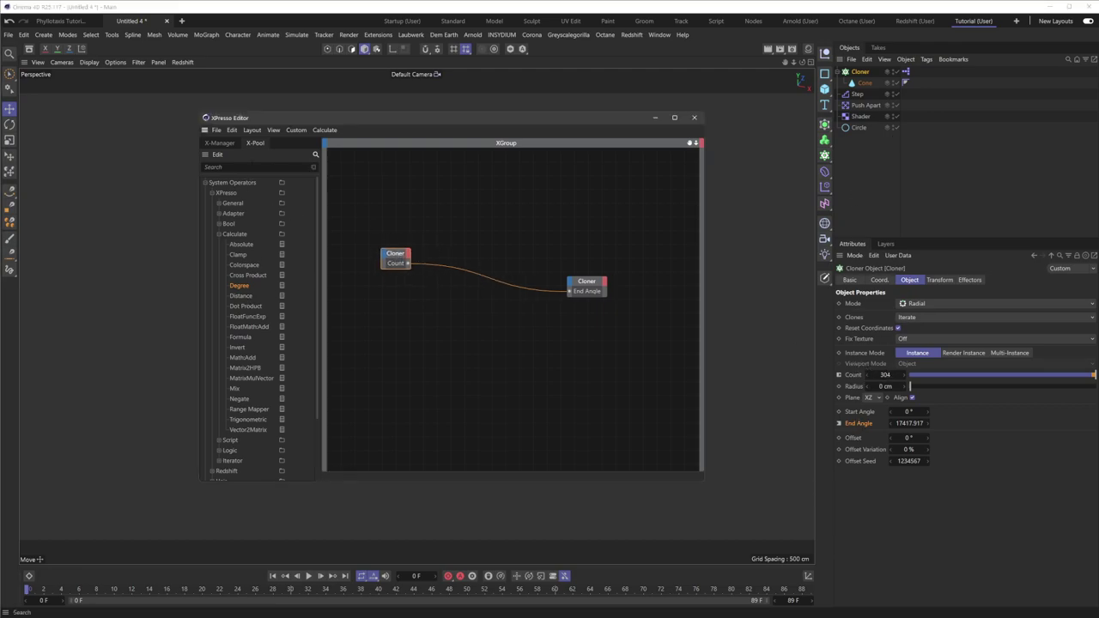
# - Add a Math node to the XPresso graph and set its function to Multiply
pyautogui.click(251, 168)
pyautogui.write('math')
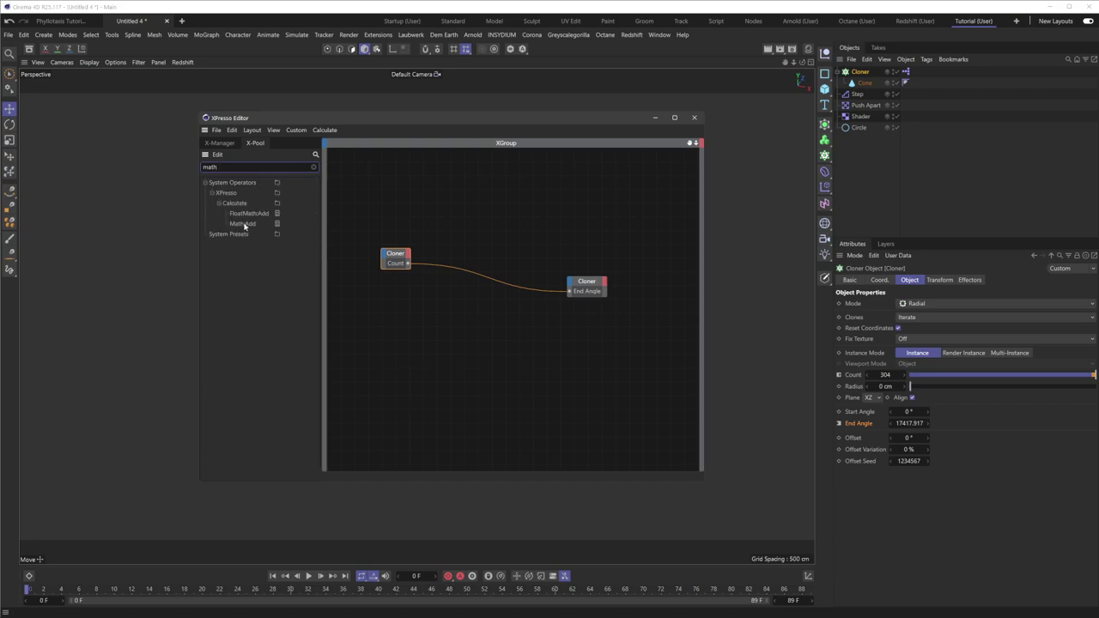
pyautogui.moveTo(245, 225); pyautogui.dragTo(439, 185)
pyautogui.moveTo(510, 190); pyautogui.dragTo(492, 194)
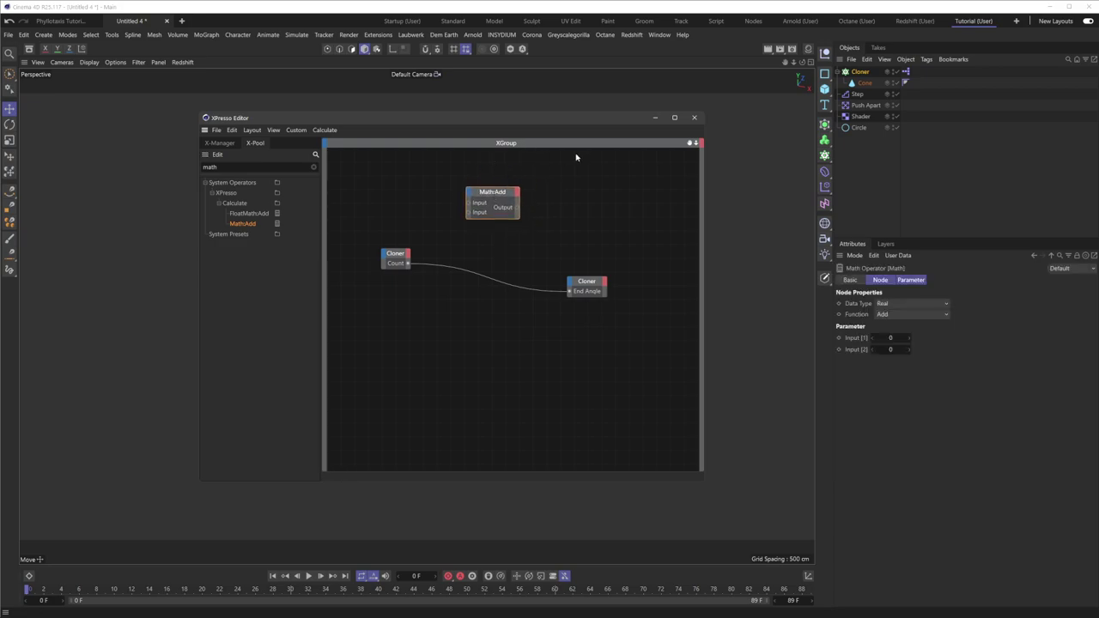
pyautogui.click(899, 305)
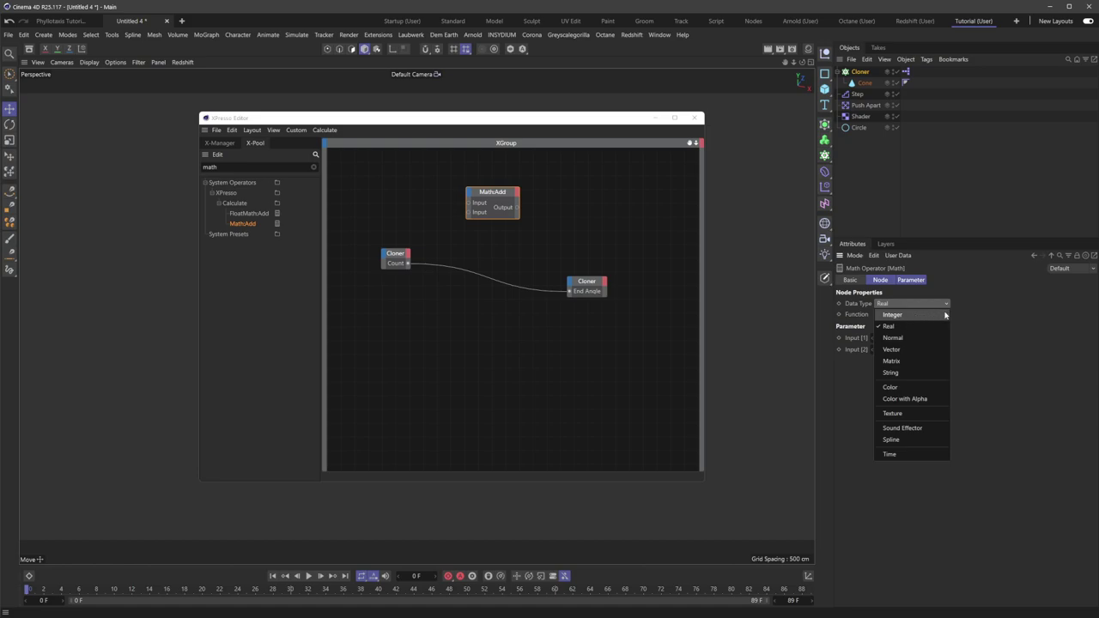
pyautogui.click(967, 296)
pyautogui.click(897, 314)
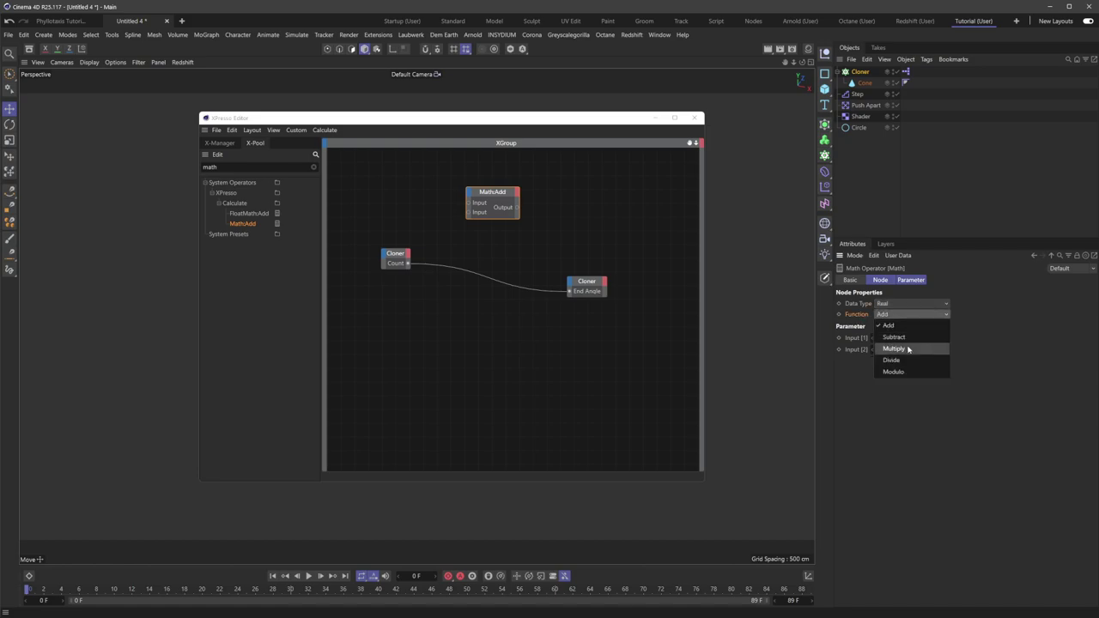
pyautogui.click(891, 351)
# - Connect the Cloner's Count to the Multiply node's first input and set the second input to 137.508
pyautogui.moveTo(408, 263); pyautogui.dragTo(488, 216)
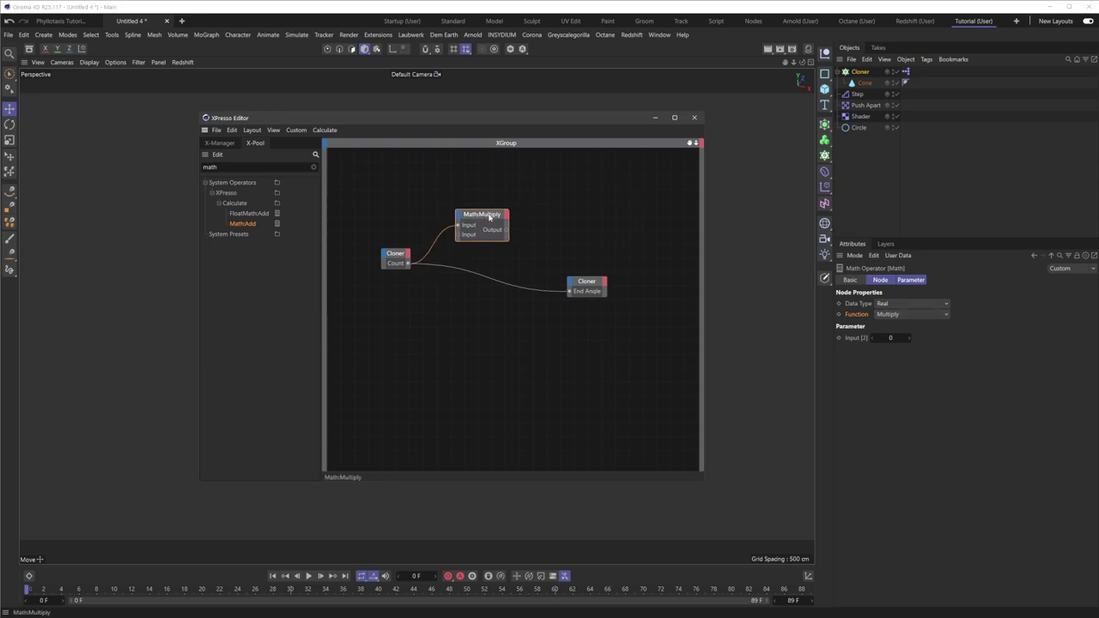
pyautogui.click(891, 337)
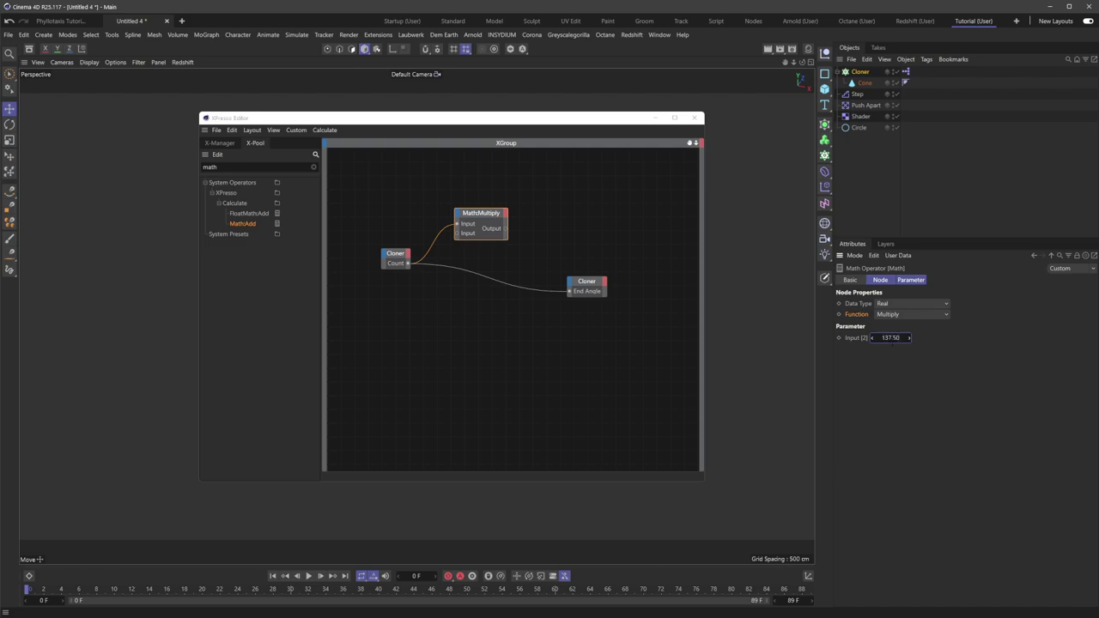
pyautogui.click(530, 271)
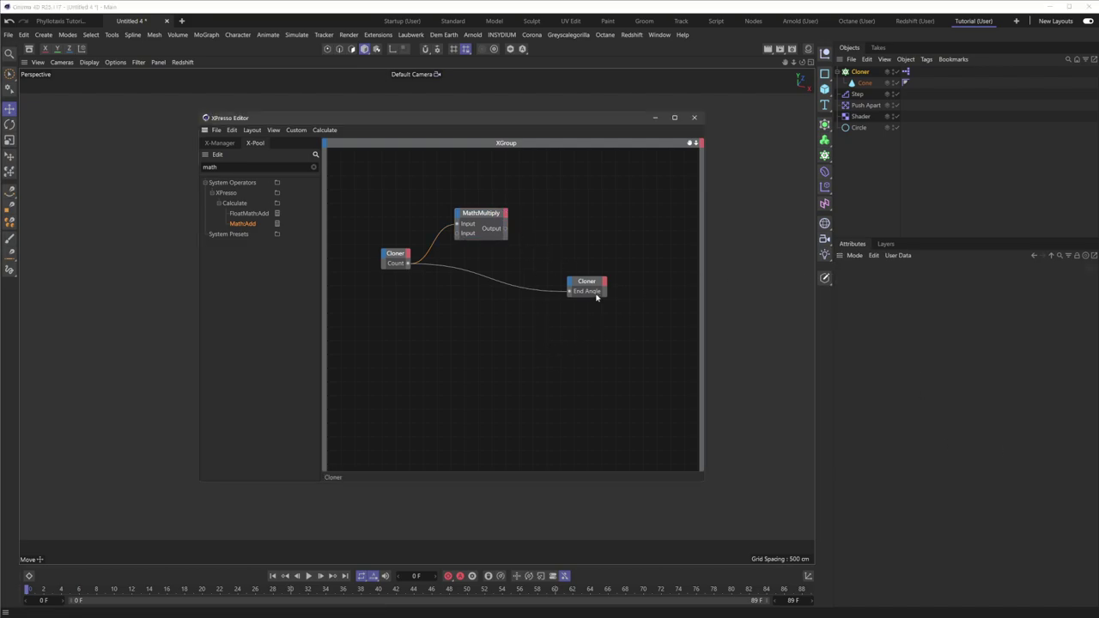
# - Connect the Multiply node's output to the Cloner's End Angle in place of the direct Count link
pyautogui.moveTo(596, 295); pyautogui.dragTo(610, 291)
pyautogui.moveTo(494, 214); pyautogui.dragTo(509, 208)
pyautogui.moveTo(380, 253); pyautogui.dragTo(379, 261)
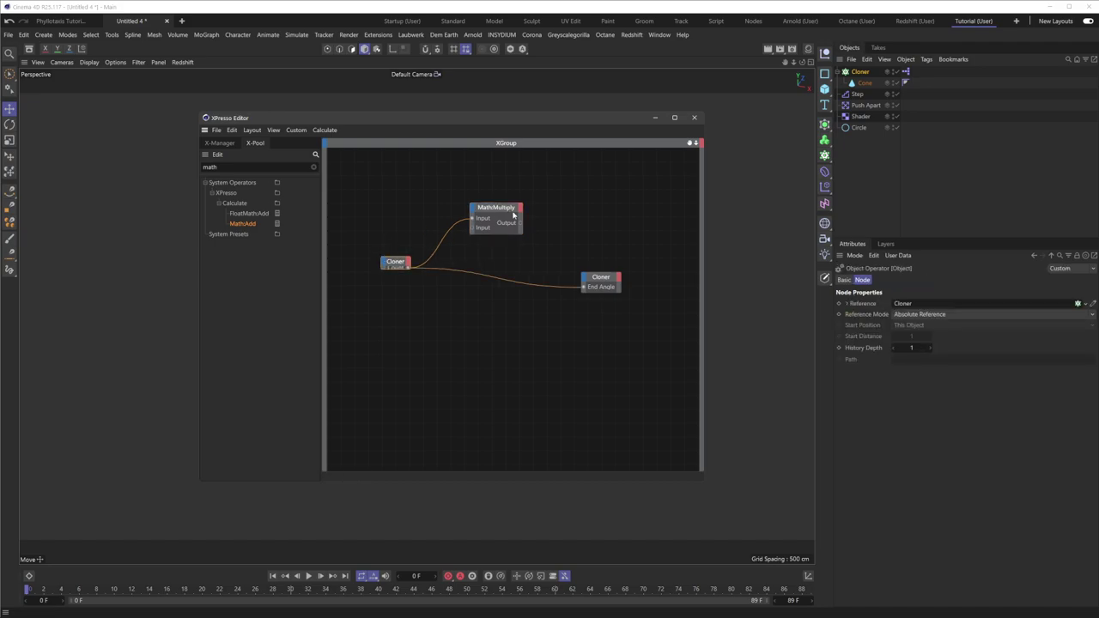
pyautogui.hotkey('ctrl', 'z')
pyautogui.moveTo(513, 209); pyautogui.dragTo(548, 249)
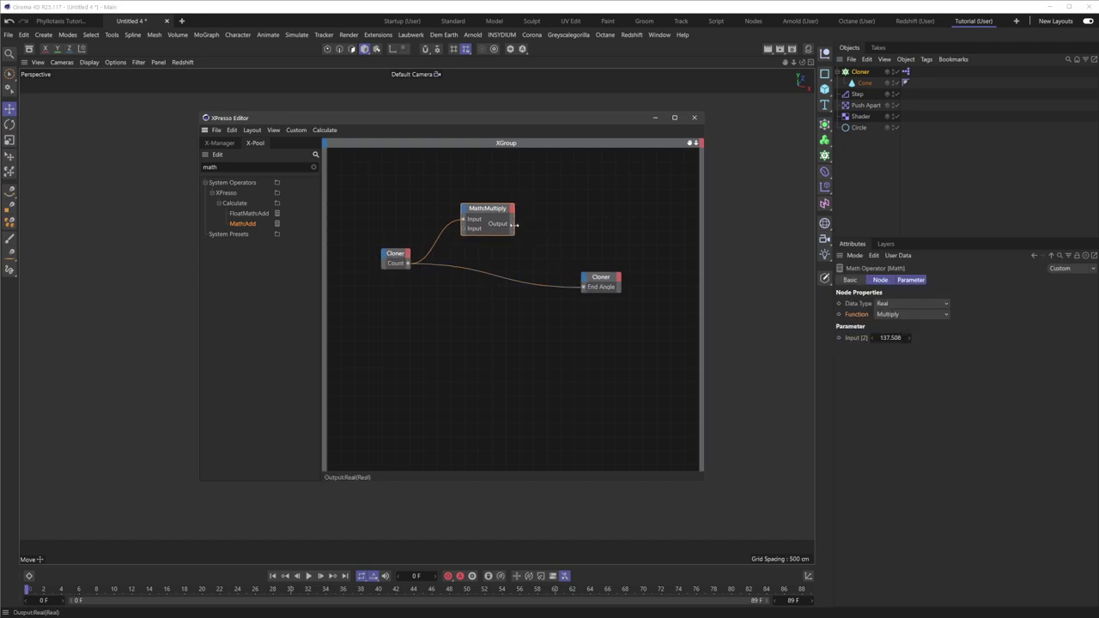
pyautogui.click(572, 282)
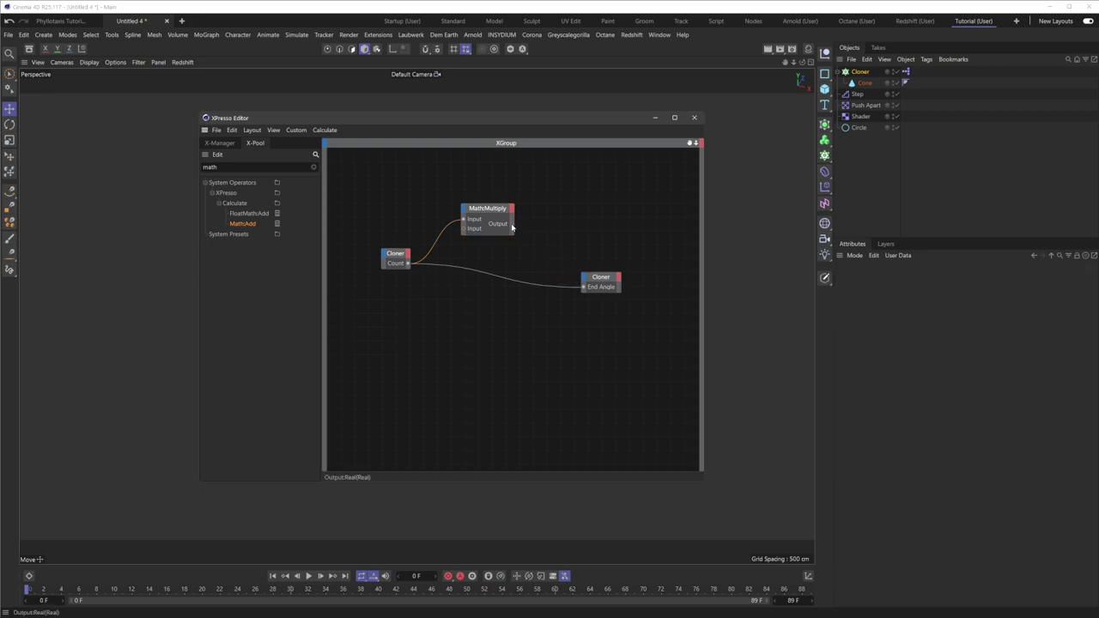
pyautogui.moveTo(514, 225); pyautogui.dragTo(587, 291)
pyautogui.moveTo(559, 120); pyautogui.dragTo(513, 125)
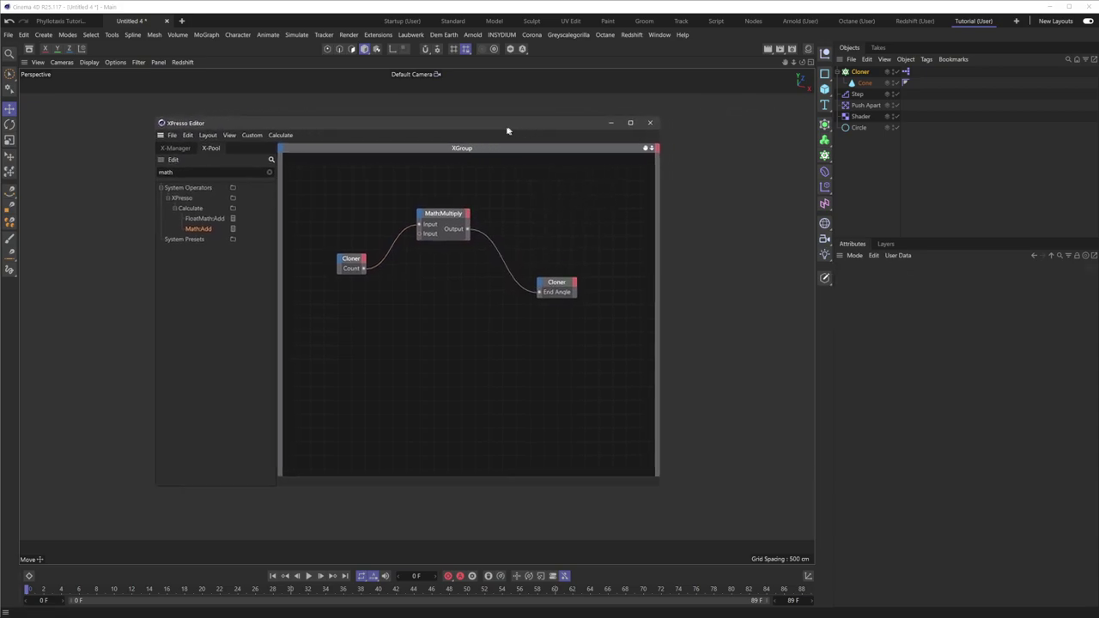
# - Check the driven End Angle with the Cloner's count lowered to 54, and space the nodes farther apart
pyautogui.click(883, 199)
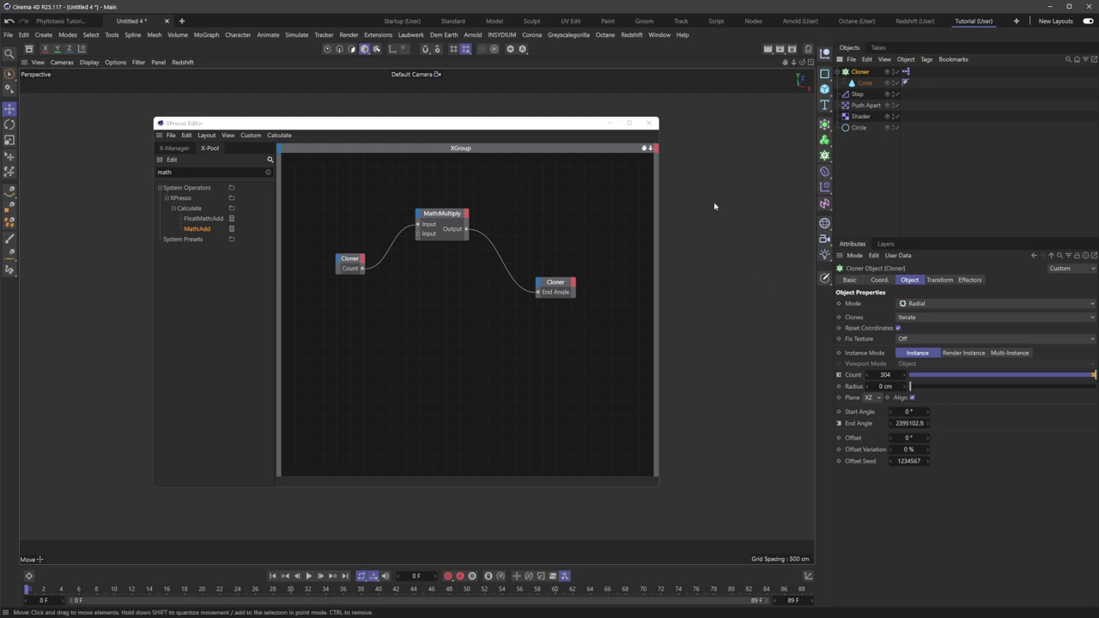
pyautogui.moveTo(1089, 376); pyautogui.dragTo(1012, 375)
pyautogui.moveTo(534, 121); pyautogui.dragTo(456, 117)
pyautogui.moveTo(411, 204); pyautogui.dragTo(402, 209)
pyautogui.moveTo(317, 252); pyautogui.dragTo(307, 250)
pyautogui.moveTo(405, 209); pyautogui.dragTo(380, 219)
pyautogui.moveTo(519, 276); pyautogui.dragTo(530, 269)
pyautogui.moveTo(153, 163); pyautogui.dragTo(105, 179)
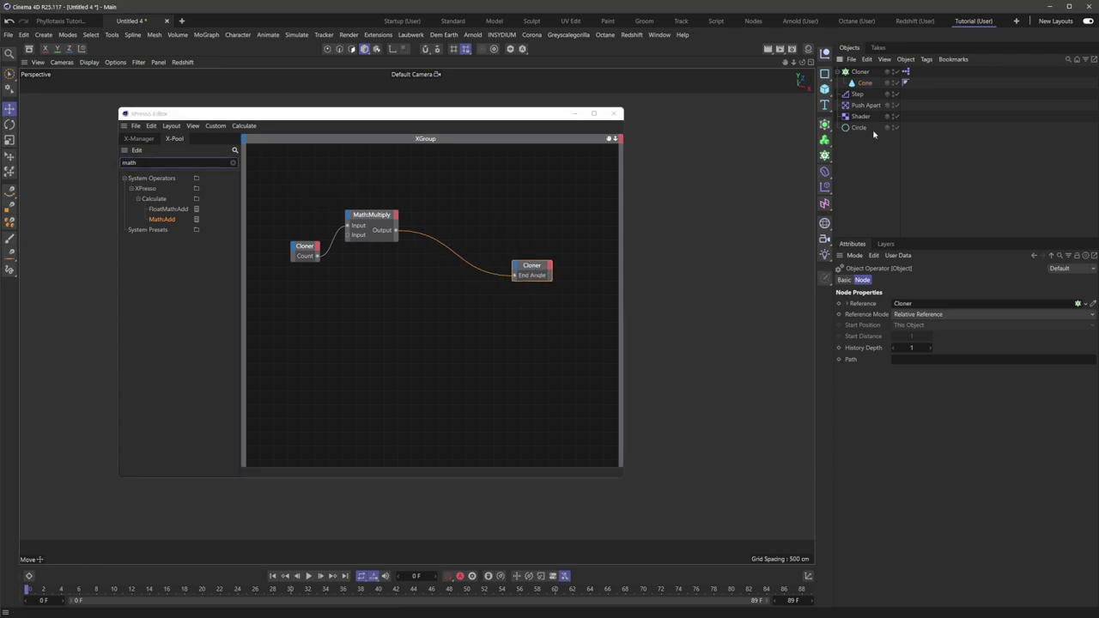
pyautogui.click(861, 71)
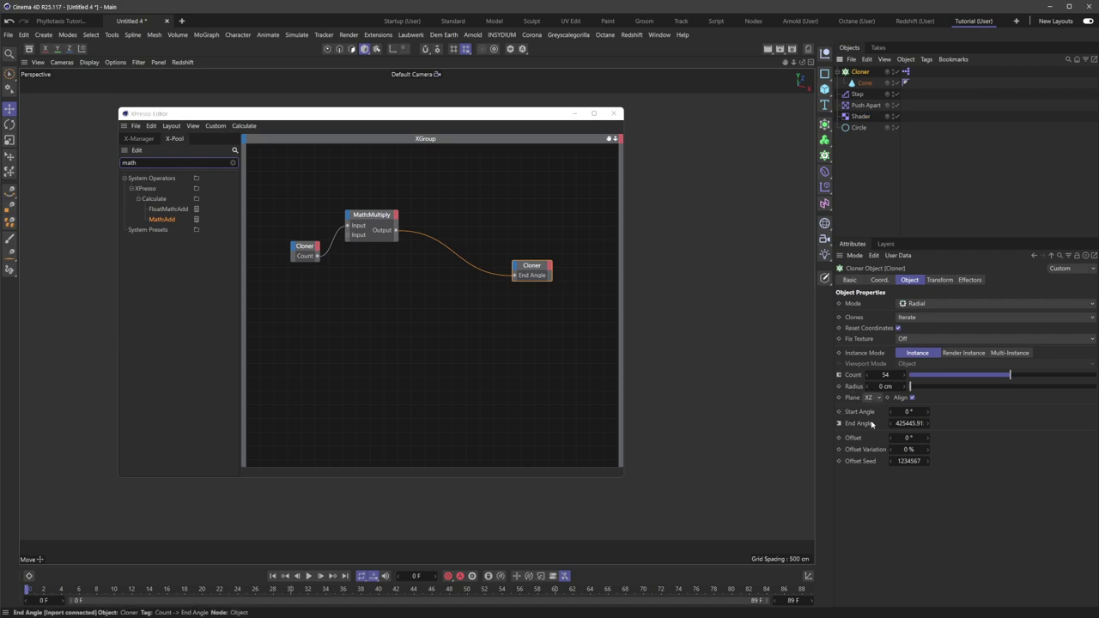
# - Insert a Degree node between the Multiply output and End Angle, with its function set to Degree to Radians
pyautogui.moveTo(150, 163); pyautogui.dragTo(280, 194)
pyautogui.write('deg')
pyautogui.moveTo(444, 299)
pyautogui.mouseDown()
pyautogui.moveTo(416, 301)
pyautogui.moveTo(441, 296)
pyautogui.mouseUp()
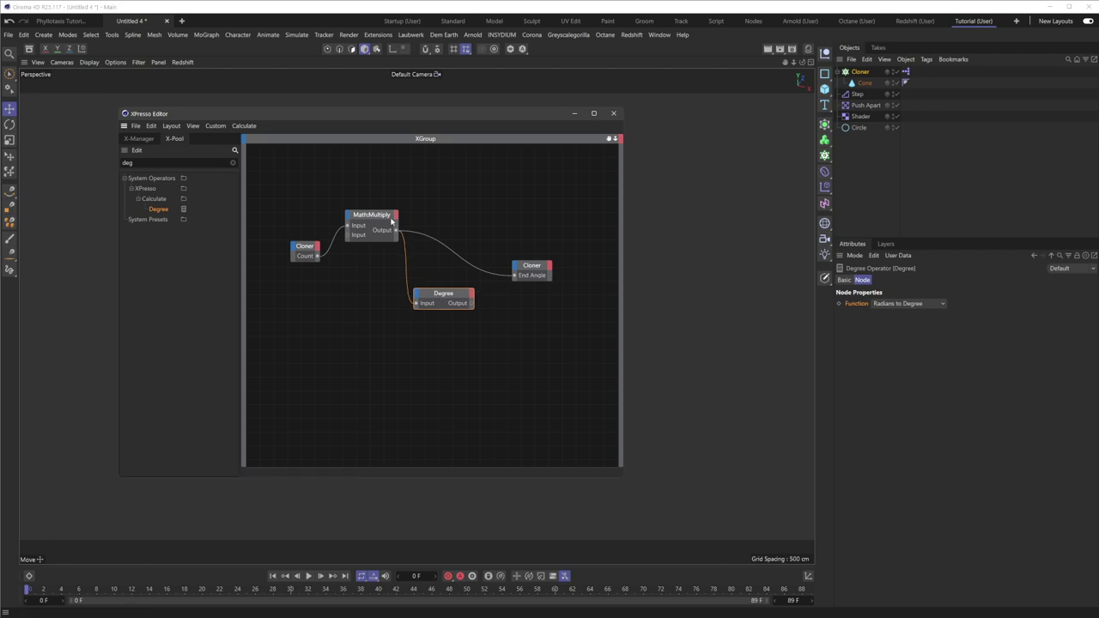
pyautogui.moveTo(515, 278); pyautogui.dragTo(558, 275)
pyautogui.click(450, 294)
pyautogui.click(909, 304)
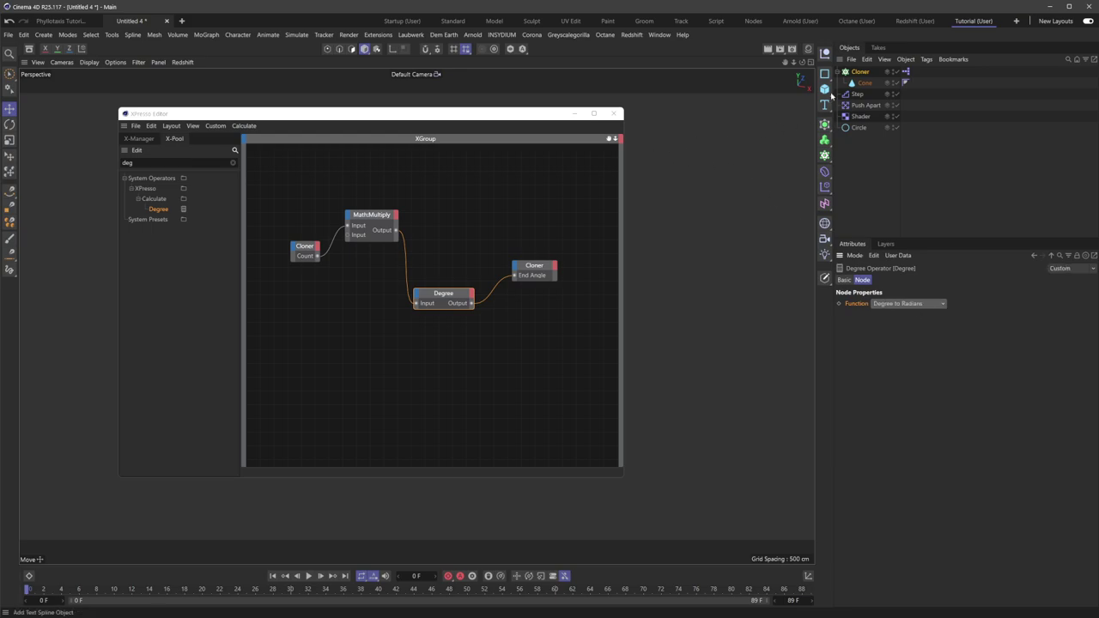
# - Test the corrected link by varying the Cloner's count through 4, 87 and 434
pyautogui.click(860, 72)
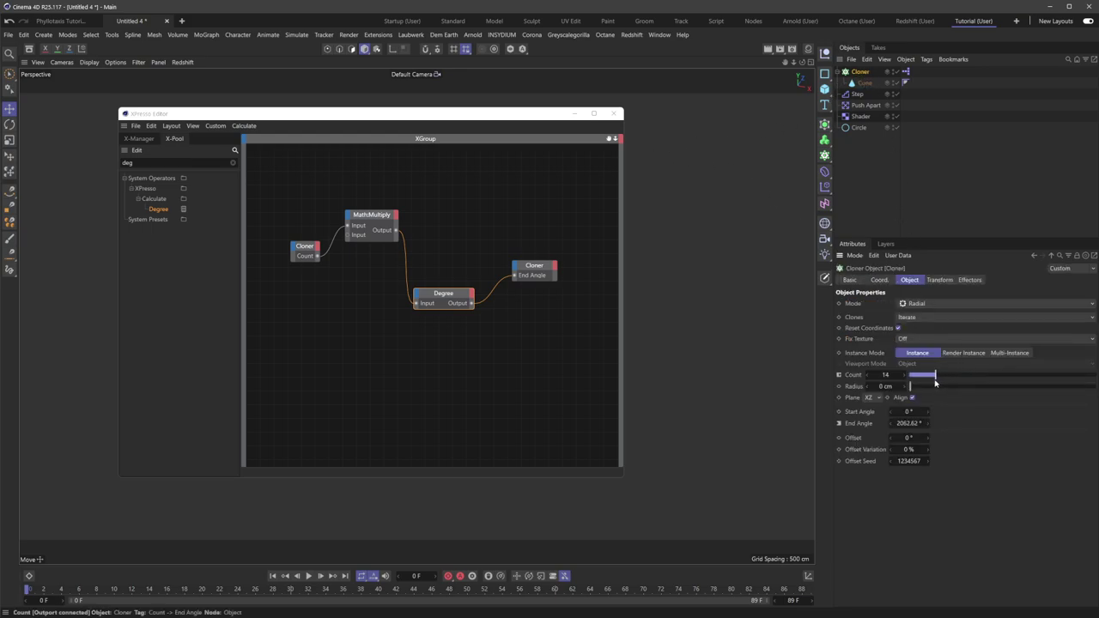
pyautogui.click(886, 376)
pyautogui.moveTo(916, 379)
pyautogui.mouseDown()
pyautogui.moveTo(1029, 376)
pyautogui.moveTo(915, 385)
pyautogui.mouseUp()
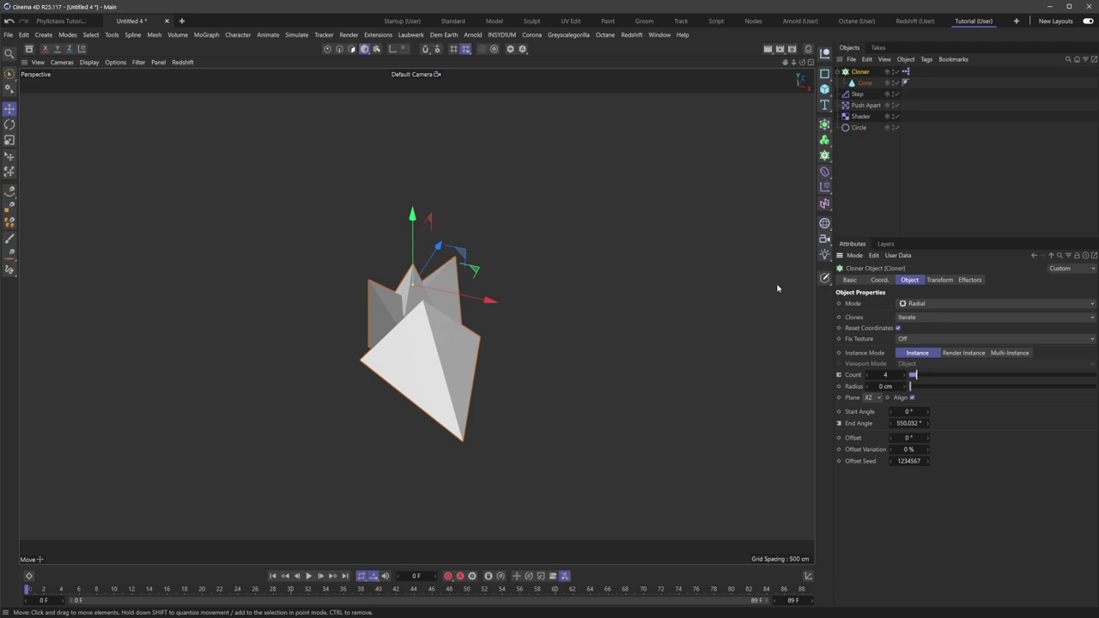
pyautogui.moveTo(913, 375); pyautogui.dragTo(1066, 366)
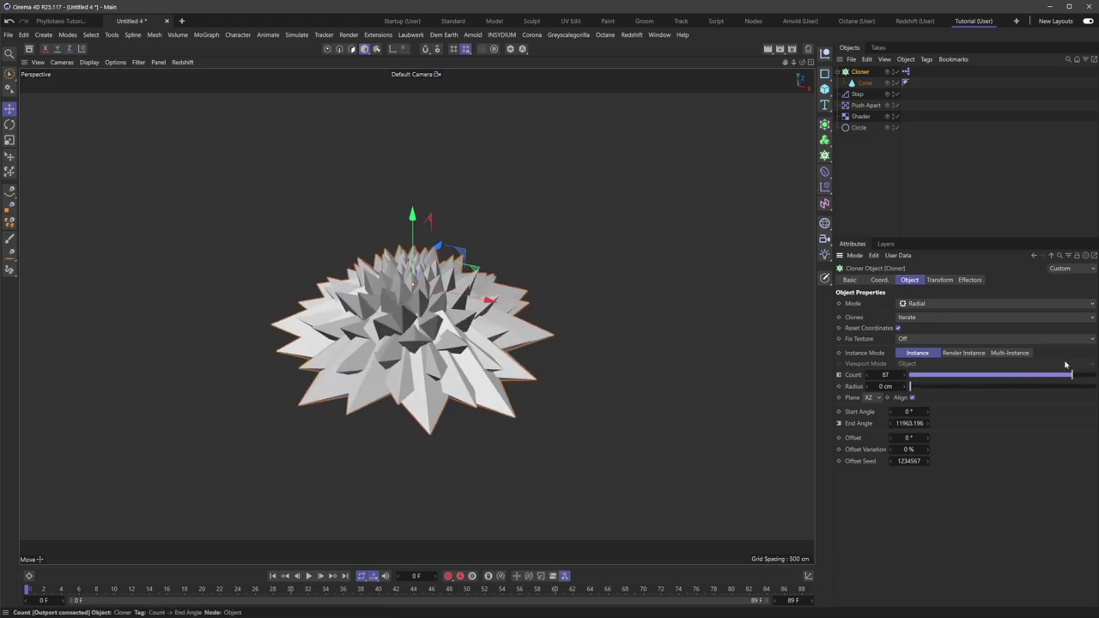
pyautogui.scroll(-3, 431, 321)
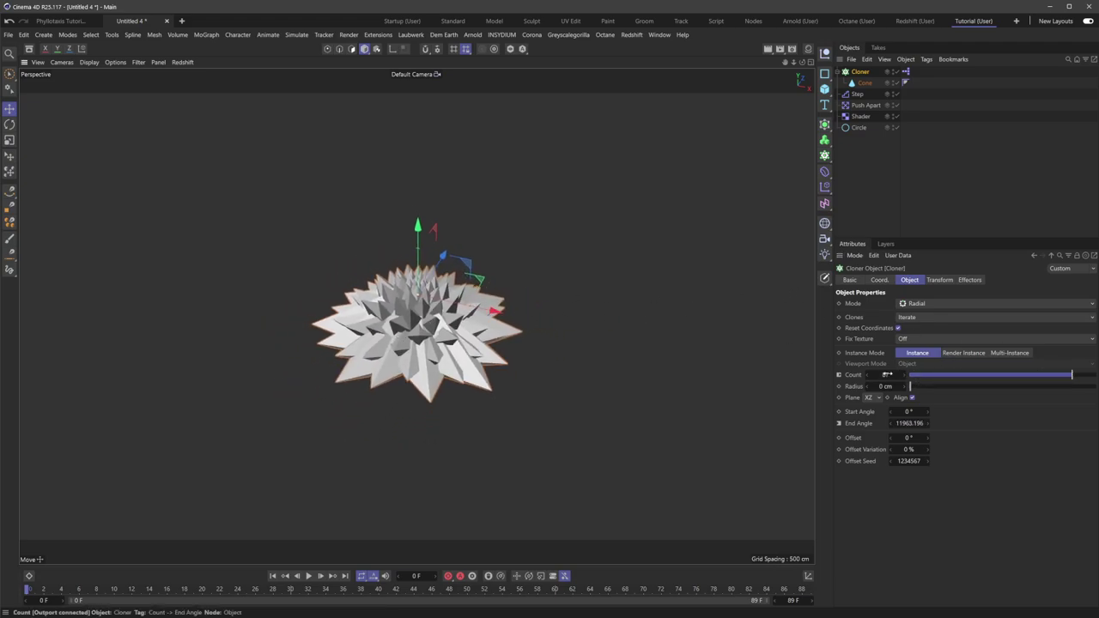
pyautogui.moveTo(887, 374); pyautogui.dragTo(1044, 380)
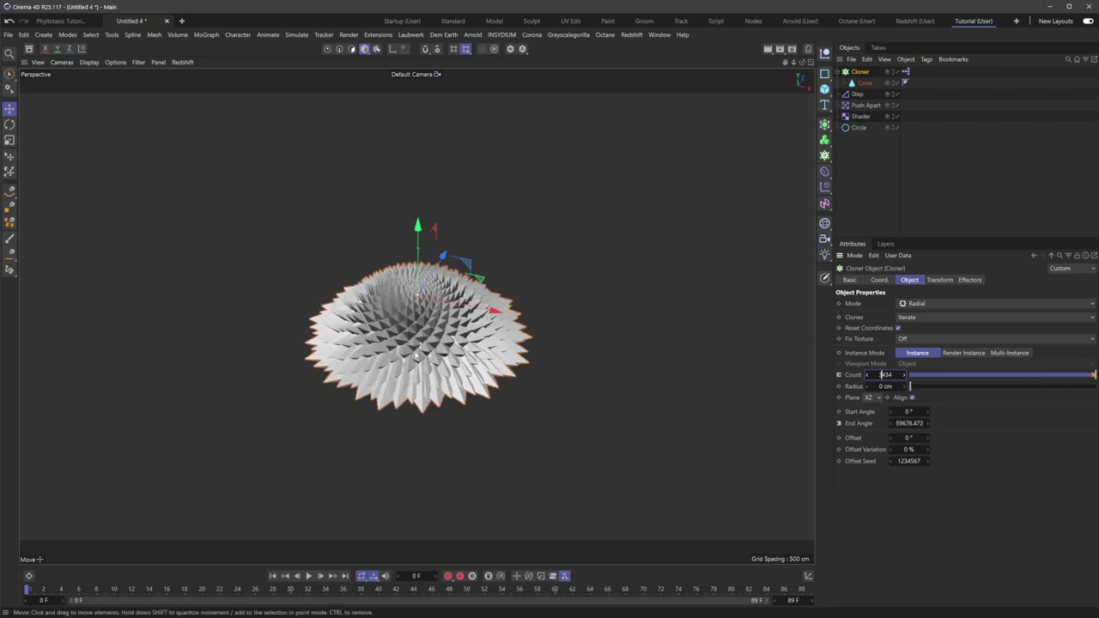
pyautogui.click(875, 204)
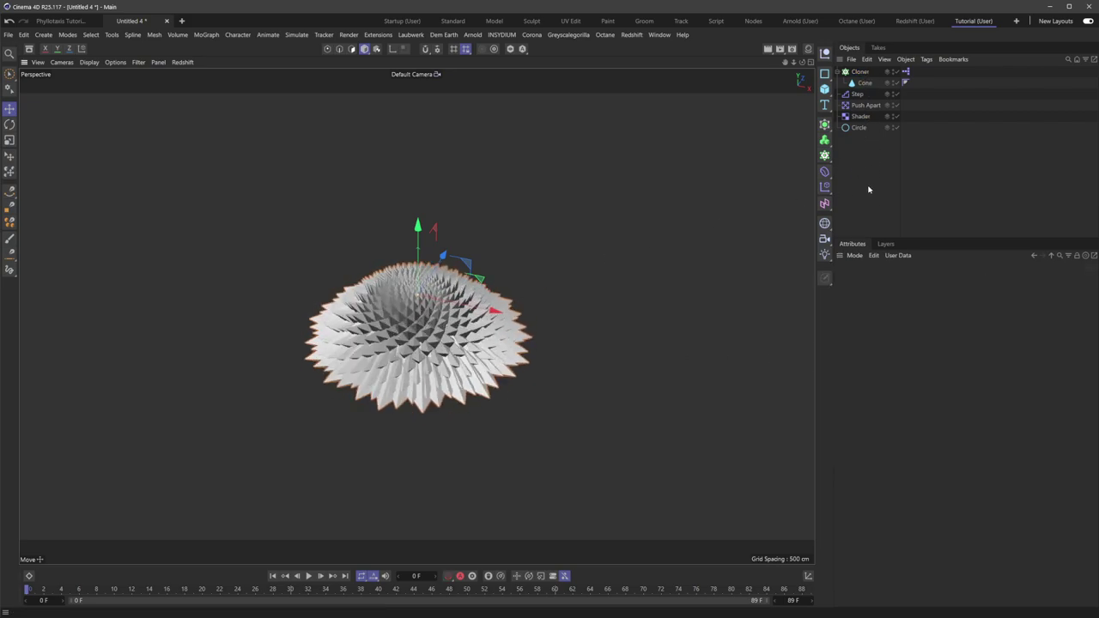
# - Set the Cloner's count to 500
pyautogui.click(859, 72)
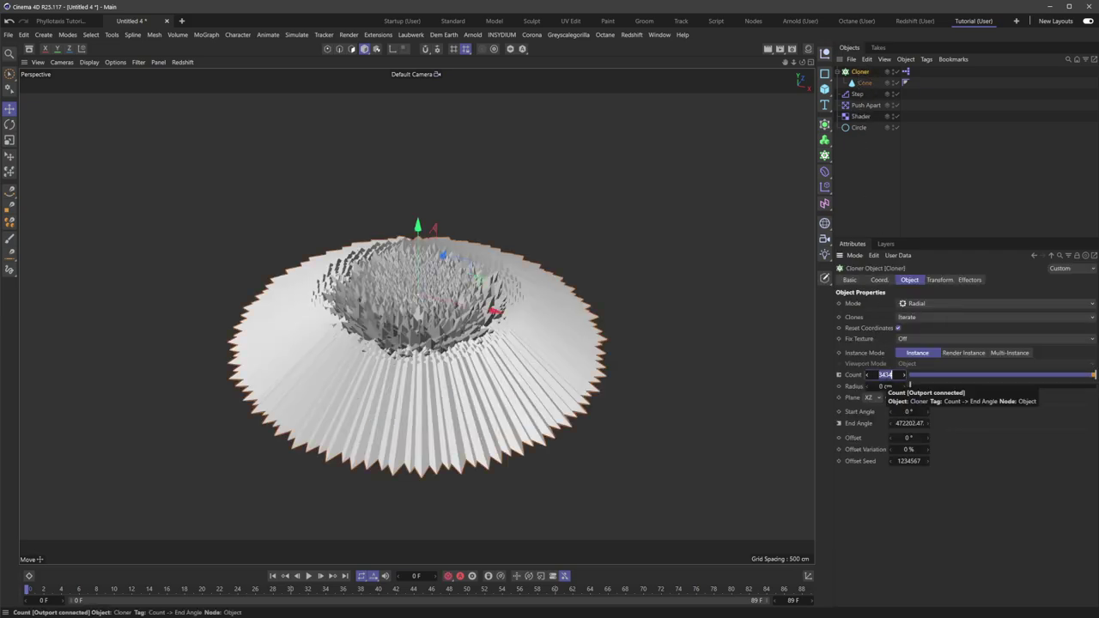
pyautogui.write('500')
pyautogui.press('Return')
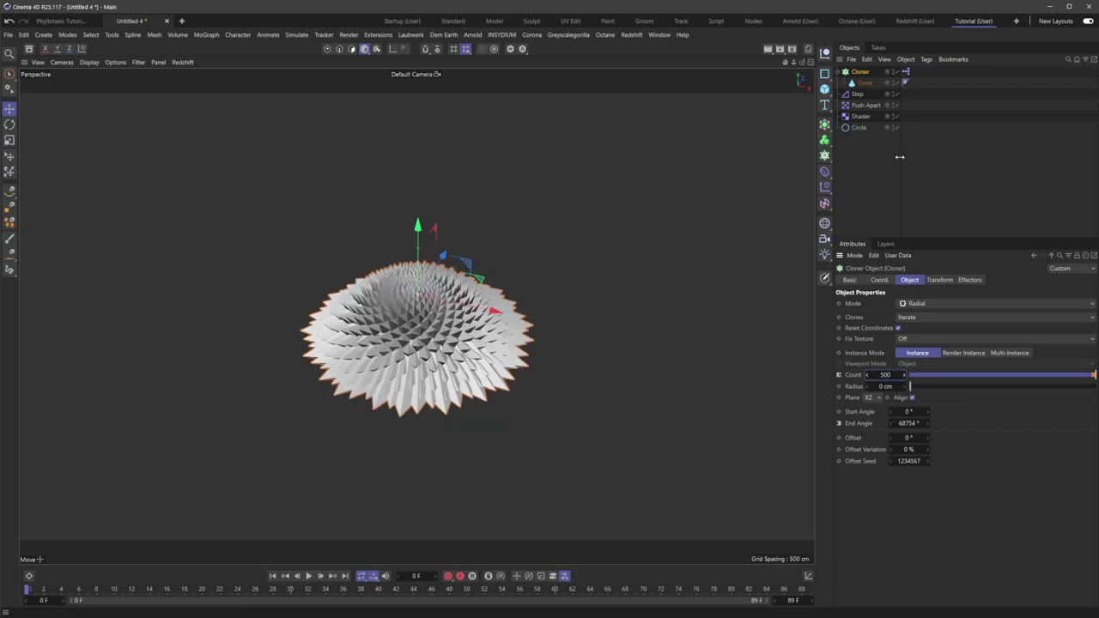
pyautogui.click(877, 191)
# - Reduce the cone to a bottom radius of about 77 cm and a height of about 182 cm
pyautogui.keyDown('alt'); pyautogui.moveTo(407, 316); pyautogui.dragTo(410, 296, button='middle'); pyautogui.keyUp('alt')
pyautogui.keyDown('alt'); pyautogui.moveTo(420, 268); pyautogui.dragTo(442, 265, button='right'); pyautogui.keyUp('alt')
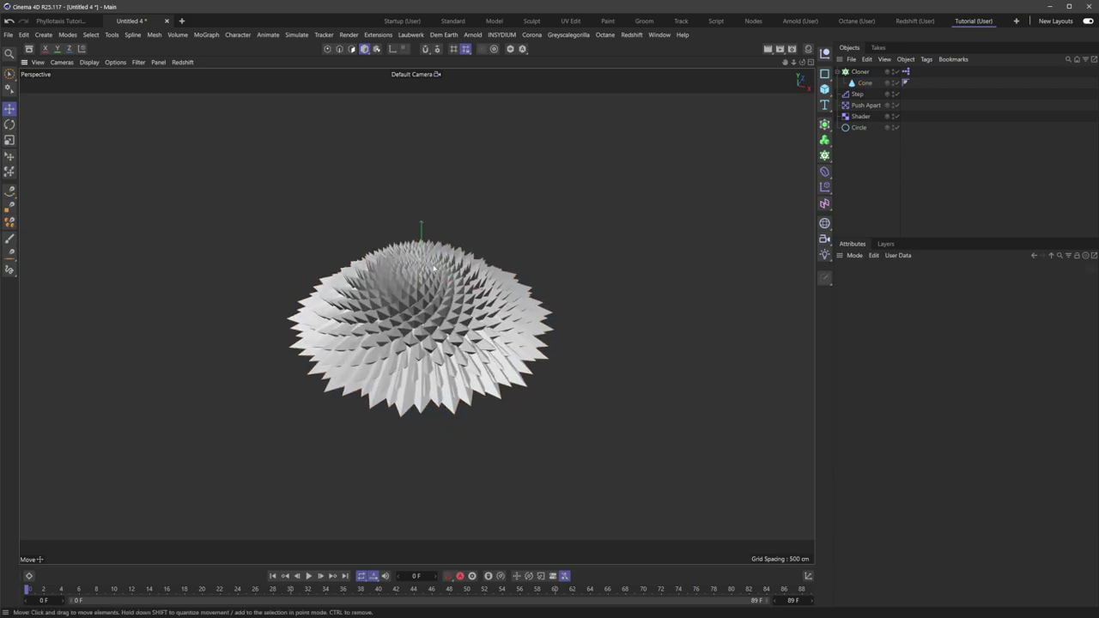
pyautogui.keyDown('alt'); pyautogui.moveTo(423, 254); pyautogui.dragTo(424, 269); pyautogui.keyUp('alt')
pyautogui.keyDown('alt'); pyautogui.moveTo(425, 264); pyautogui.dragTo(447, 265, button='right'); pyautogui.keyUp('alt')
pyautogui.click(865, 82)
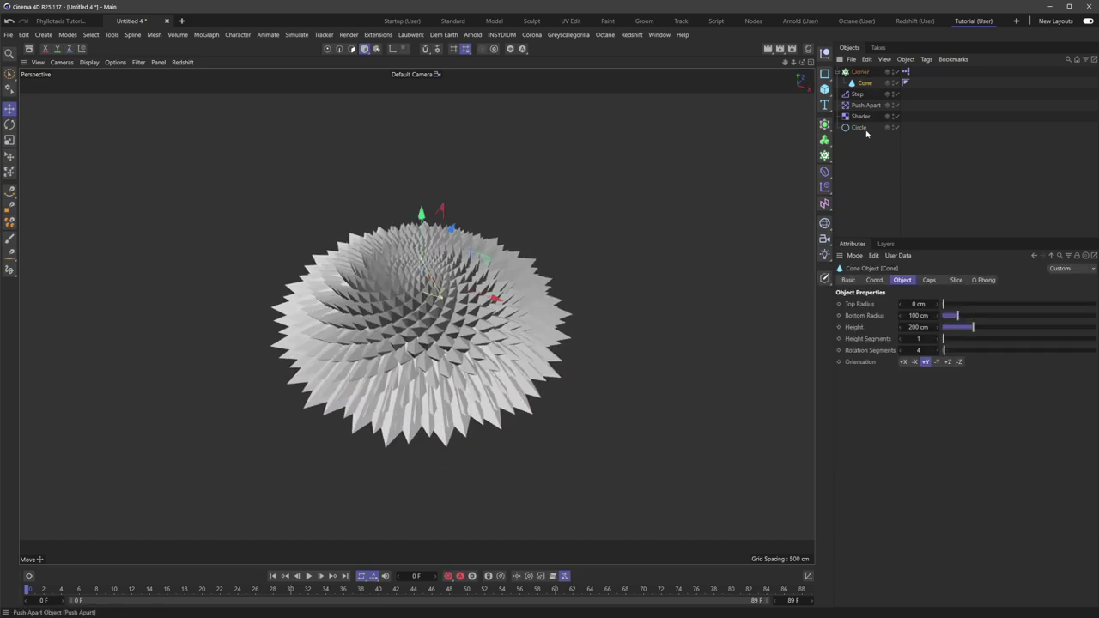
pyautogui.moveTo(969, 329)
pyautogui.mouseDown()
pyautogui.moveTo(946, 327)
pyautogui.moveTo(983, 327)
pyautogui.moveTo(951, 316)
pyautogui.mouseUp()
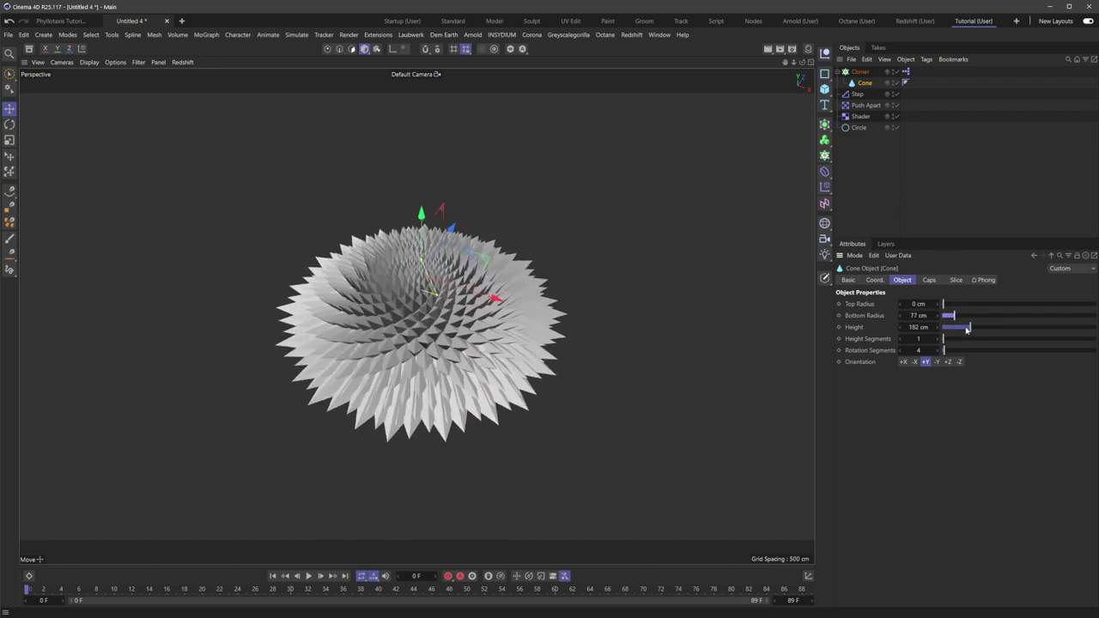
pyautogui.click(888, 176)
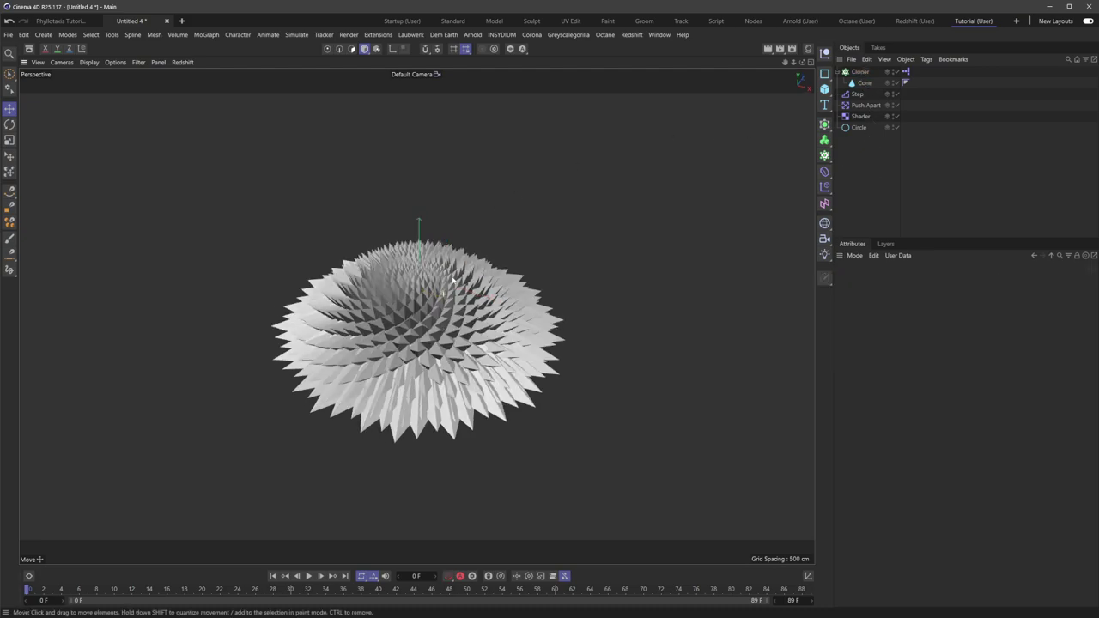
pyautogui.scroll(-1, 458, 295)
pyautogui.scroll(2, 455, 295)
pyautogui.keyDown('alt'); pyautogui.moveTo(452, 295); pyautogui.dragTo(446, 294, button='middle'); pyautogui.keyUp('alt')
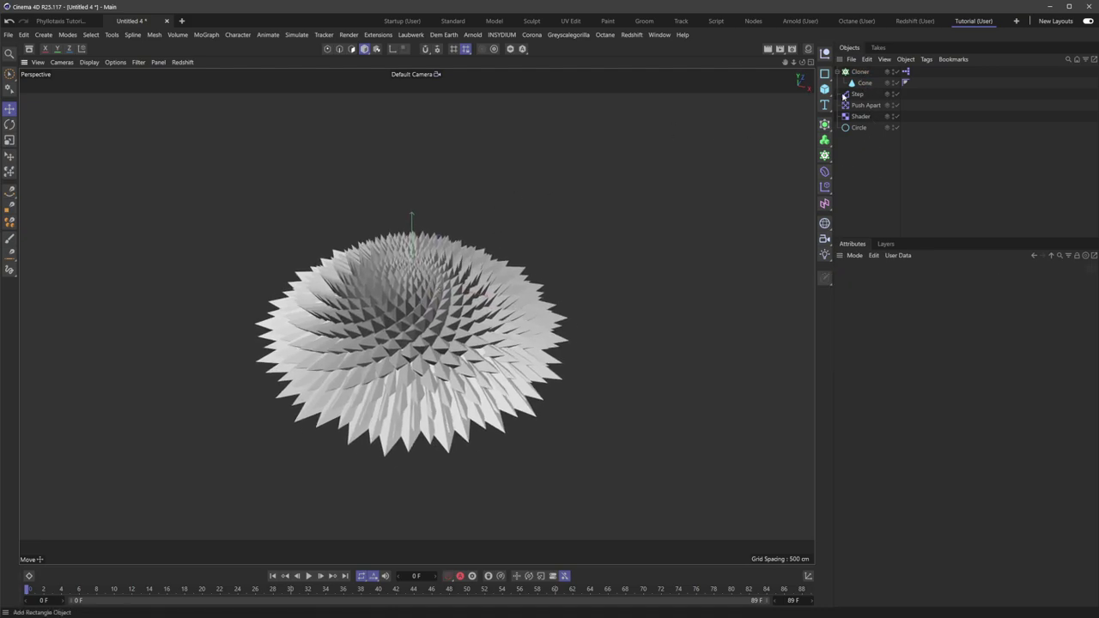
pyautogui.hotkey('ctrl', 's')
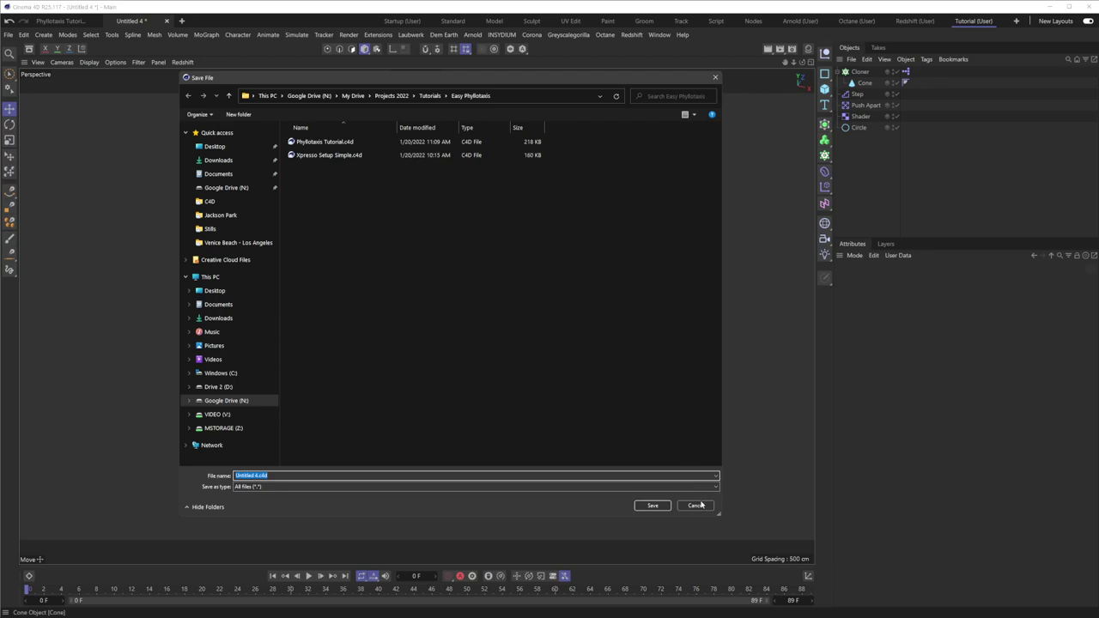
pyautogui.click(696, 505)
# - Add a Random effector to the Cloner and place it below the Shader effector in the object list
pyautogui.click(862, 72)
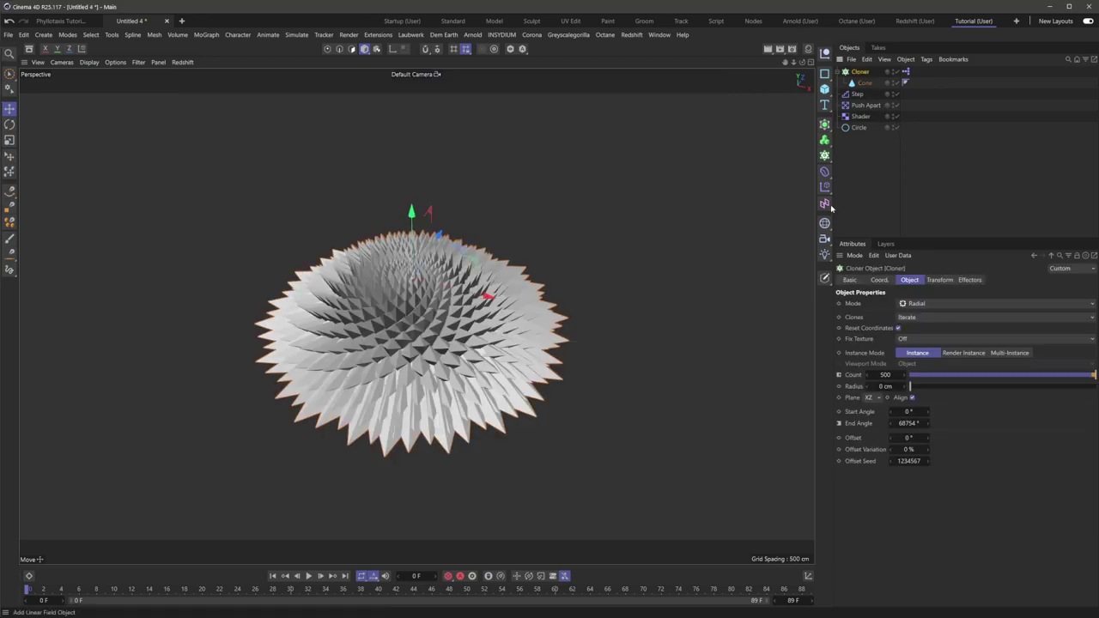
pyautogui.moveTo(827, 188); pyautogui.dragTo(921, 244)
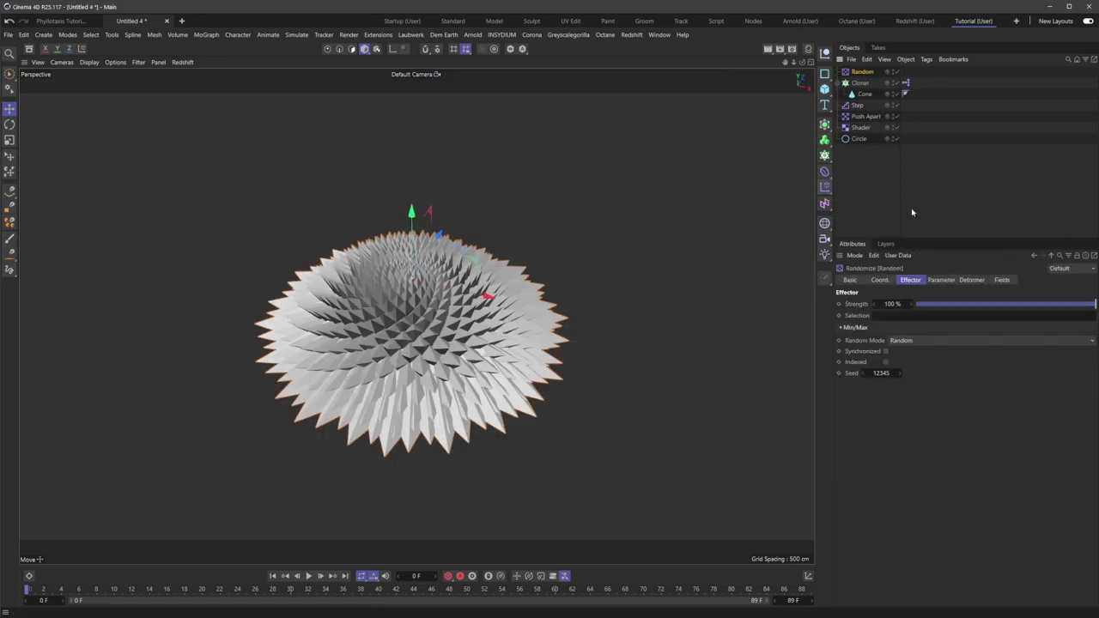
pyautogui.moveTo(863, 73); pyautogui.dragTo(869, 134)
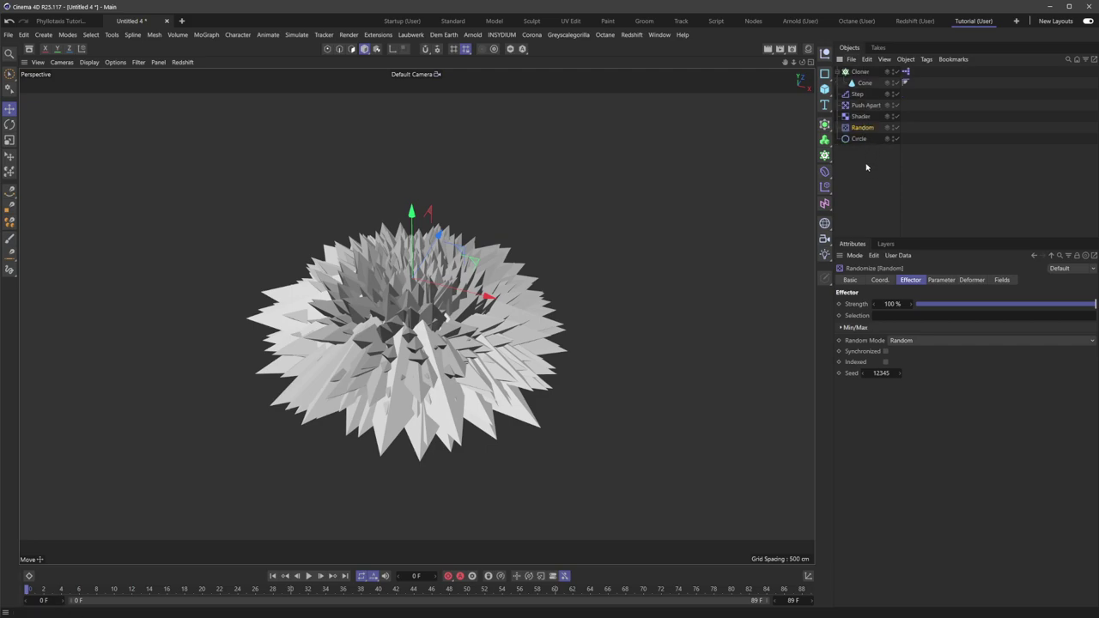
# - Keep the Random effector's position variation enabled and lower the effector's strength to 22%
pyautogui.click(941, 280)
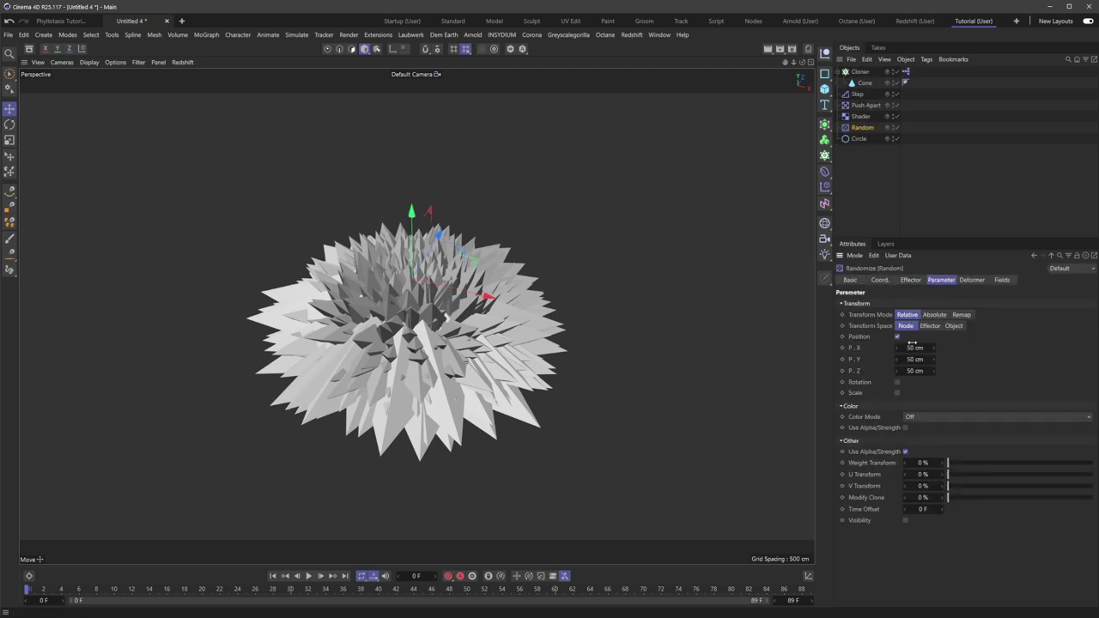
pyautogui.click(898, 338)
pyautogui.click(898, 338)
pyautogui.click(912, 280)
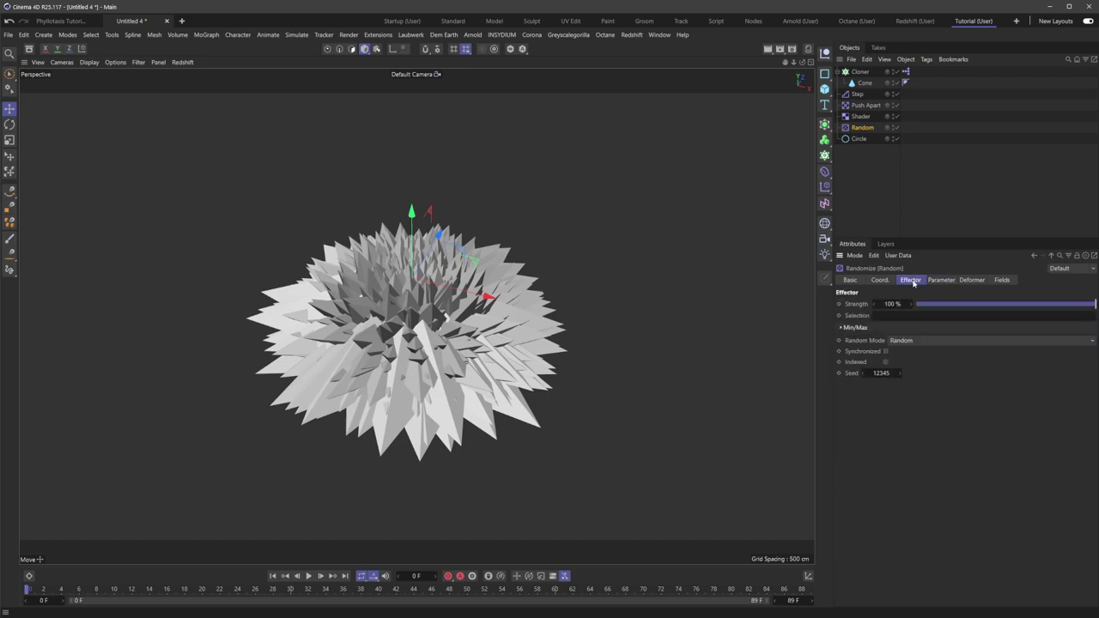
pyautogui.moveTo(985, 304); pyautogui.dragTo(968, 305)
# - Enable scale variation on the Random effector with uniform scale set to 0.38
pyautogui.click(941, 280)
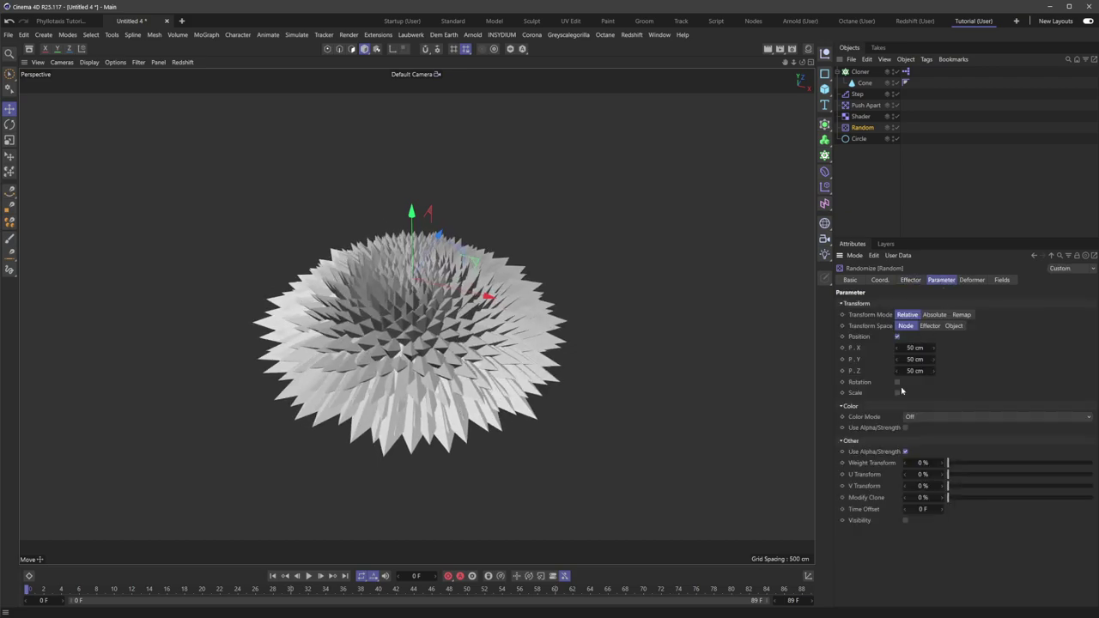
pyautogui.click(898, 394)
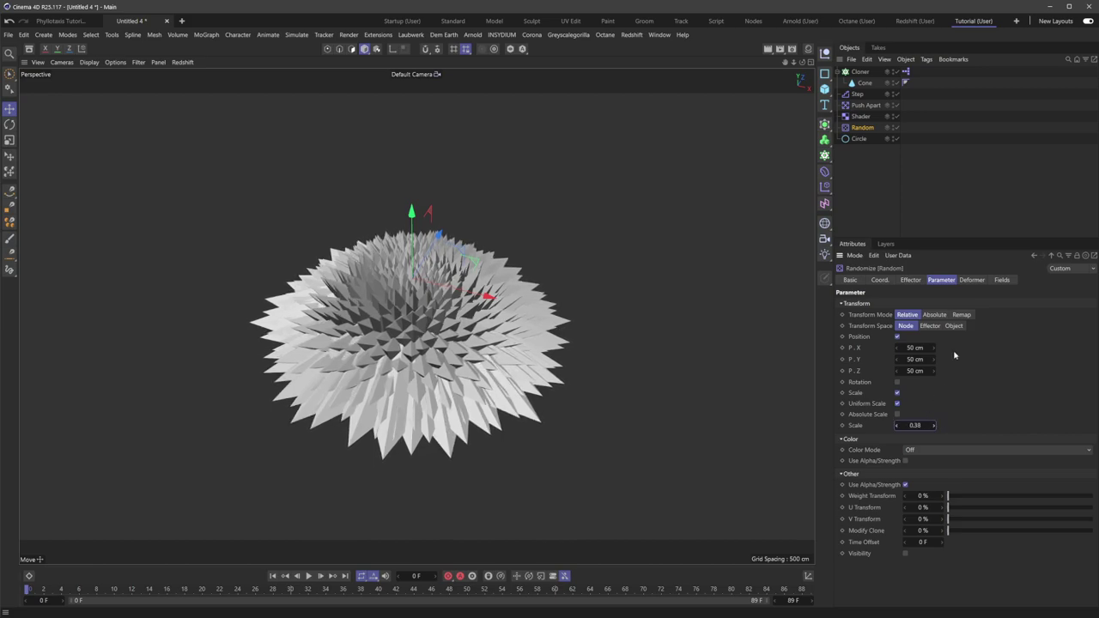
pyautogui.click(853, 207)
pyautogui.scroll(-6, 437, 294)
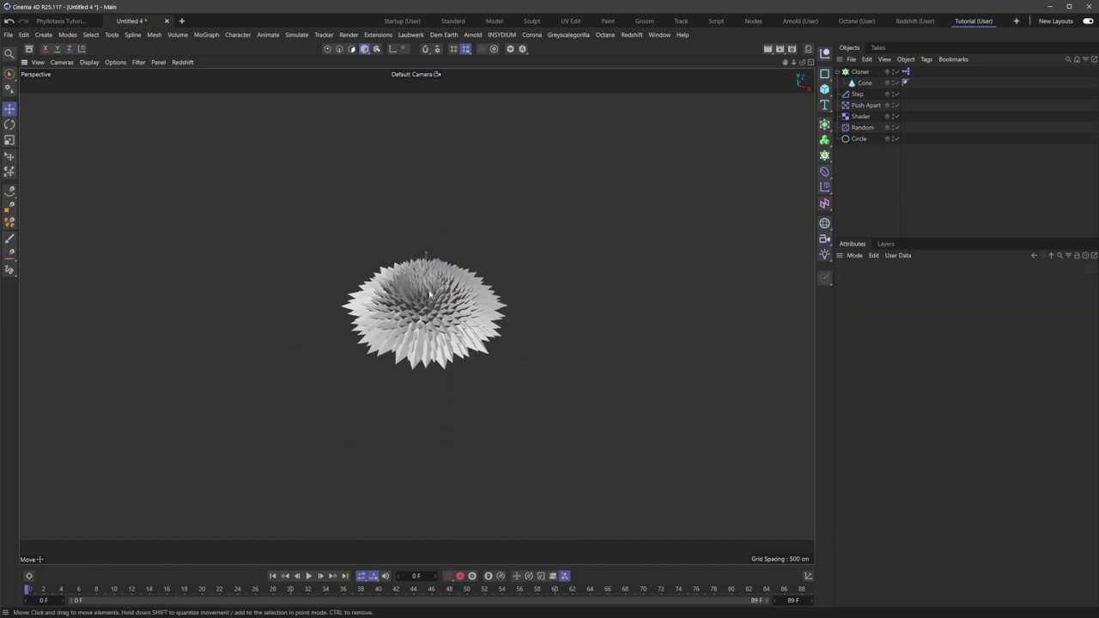
pyautogui.keyDown('alt'); pyautogui.moveTo(429, 289); pyautogui.dragTo(414, 319); pyautogui.keyUp('alt')
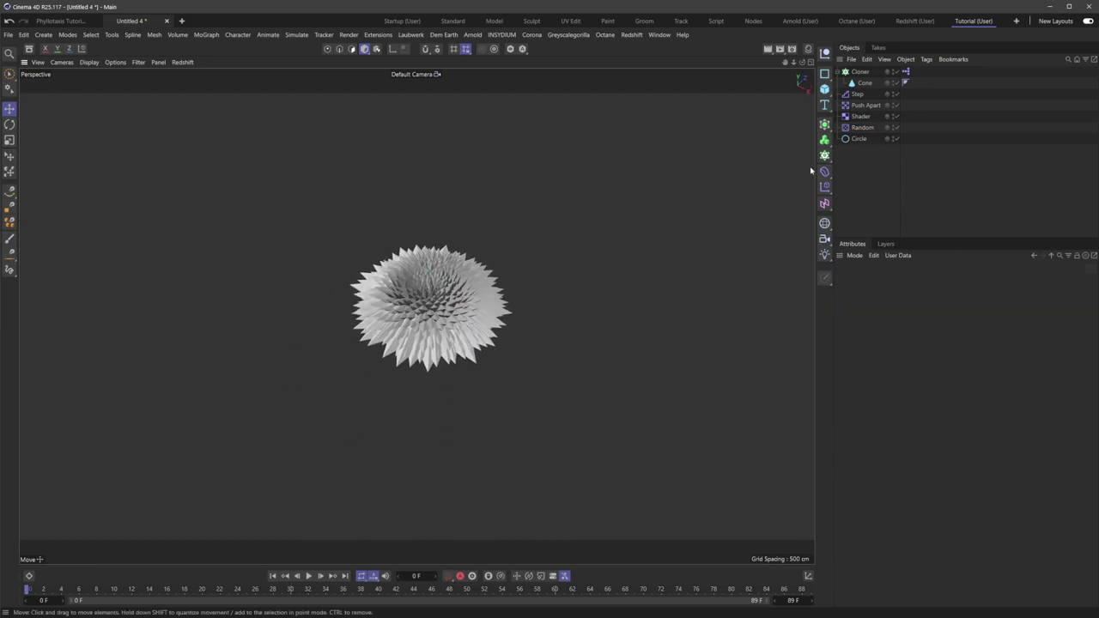
# - Reduce the Random effector's strength a little further and deselect it
pyautogui.click(862, 134)
pyautogui.click(910, 280)
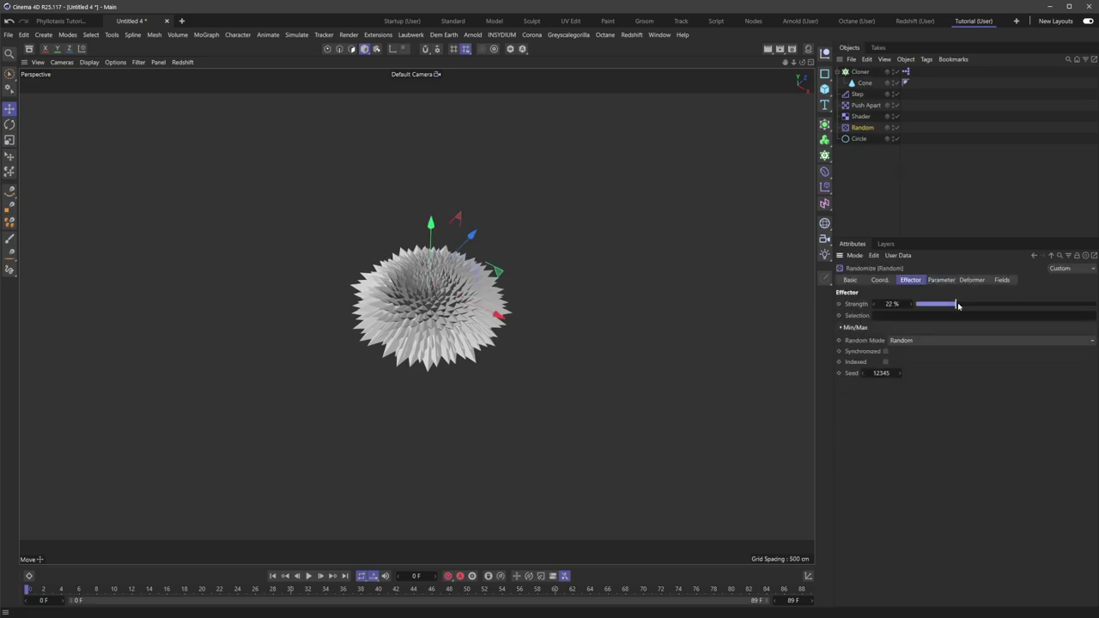
pyautogui.moveTo(957, 305); pyautogui.dragTo(939, 304)
pyautogui.click(859, 211)
# - Display the top view with shaded surfaces instead of wireframe, and return to the perspective view
pyautogui.press('F2')
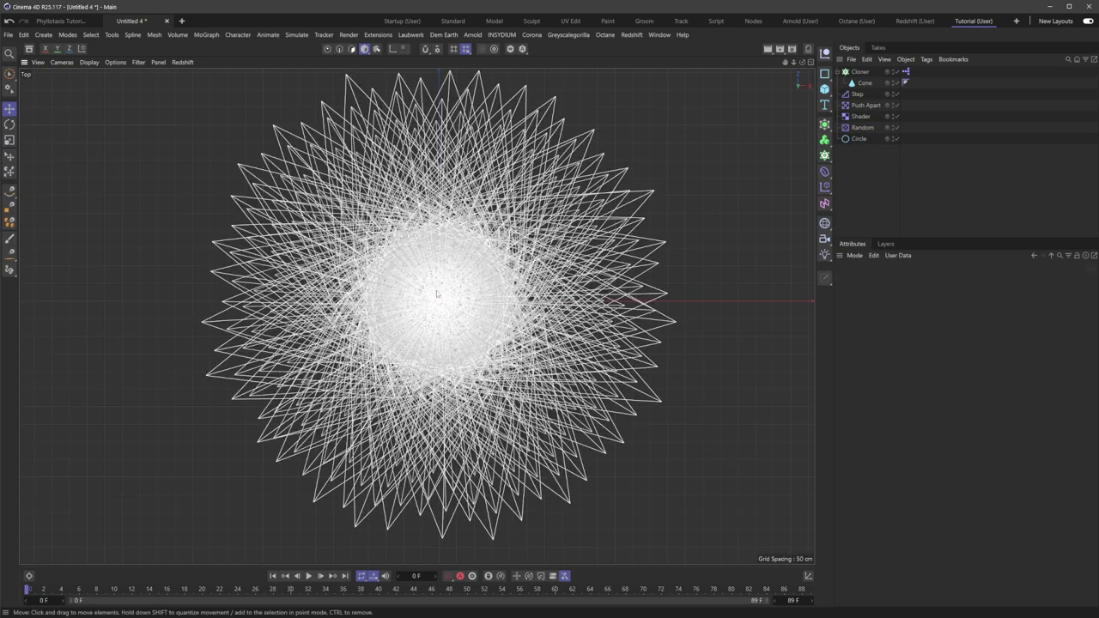
pyautogui.click(89, 62)
pyautogui.click(146, 79)
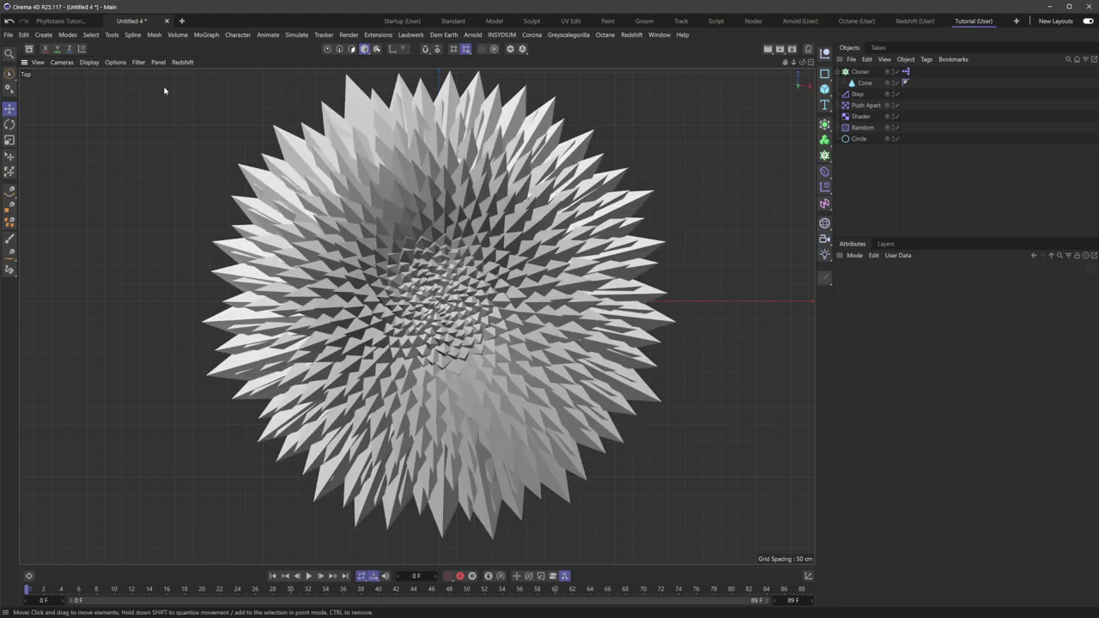
pyautogui.scroll(-4, 447, 284)
pyautogui.press('F1')
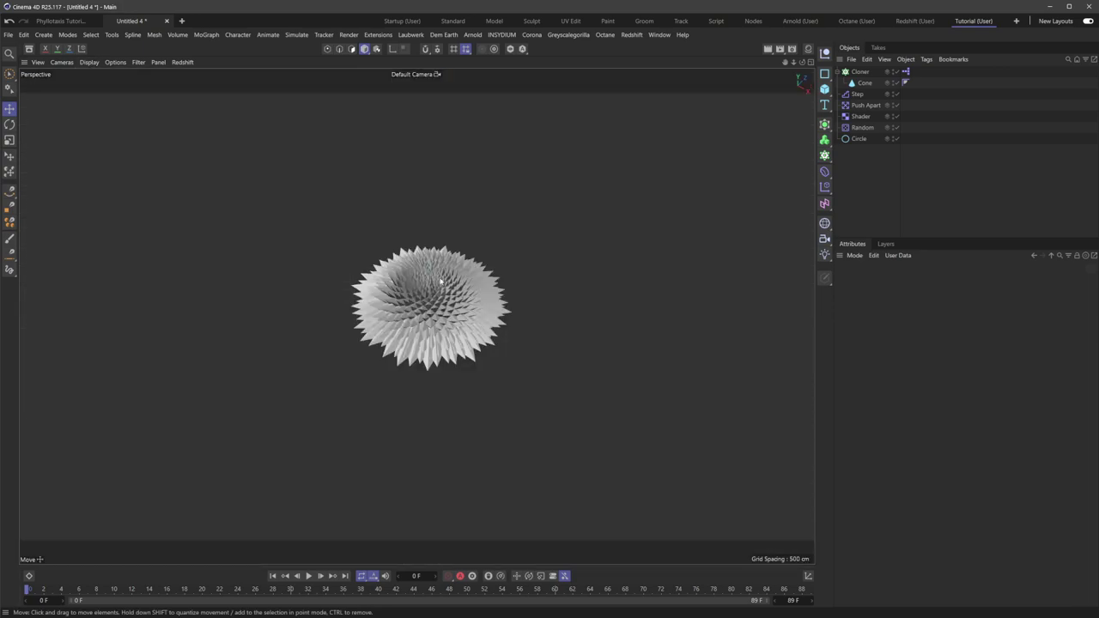
# - Examine the randomized cone-covered dome from several angles and distances in the perspective view
pyautogui.scroll(5, 449, 285)
pyautogui.moveTo(458, 299)
pyautogui.keyDown('alt'); pyautogui.mouseDown()
pyautogui.moveTo(455, 288)
pyautogui.moveTo(452, 301)
pyautogui.mouseUp(); pyautogui.keyUp('alt')
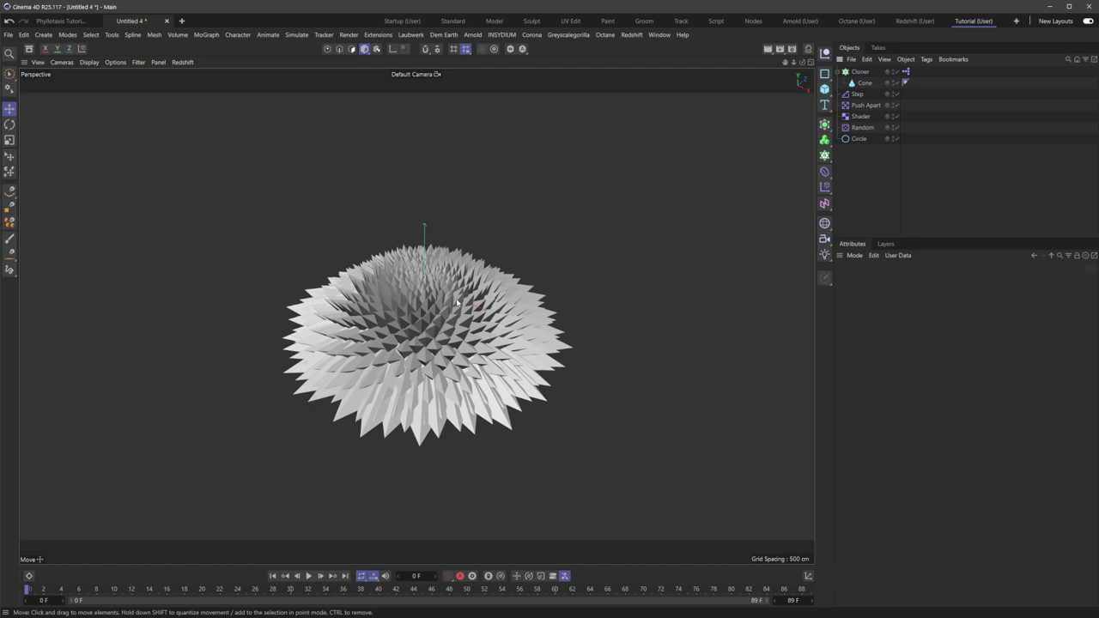
pyautogui.keyDown('alt'); pyautogui.moveTo(462, 290); pyautogui.dragTo(460, 319); pyautogui.keyUp('alt')
pyautogui.keyDown('alt'); pyautogui.moveTo(460, 319); pyautogui.dragTo(473, 297, button='right'); pyautogui.keyUp('alt')
pyautogui.keyDown('alt'); pyautogui.moveTo(457, 294); pyautogui.dragTo(443, 288, button='middle'); pyautogui.keyUp('alt')
pyautogui.moveTo(443, 288)
pyautogui.keyDown('alt'); pyautogui.mouseDown()
pyautogui.moveTo(435, 260)
pyautogui.moveTo(439, 275)
pyautogui.mouseUp(); pyautogui.keyUp('alt')
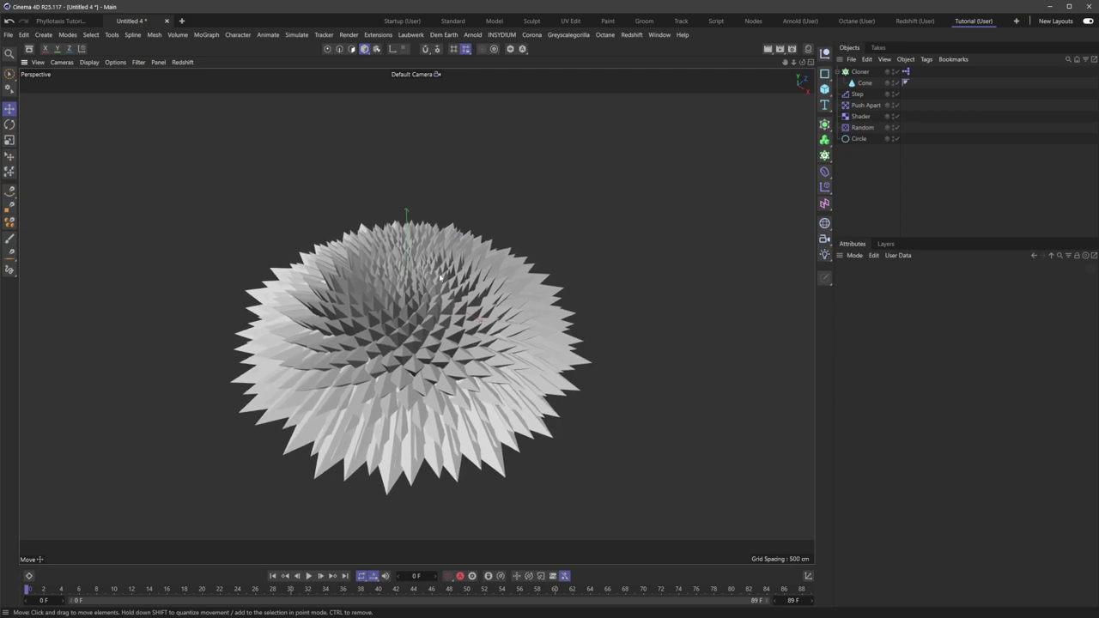
pyautogui.keyDown('alt'); pyautogui.moveTo(439, 275); pyautogui.dragTo(436, 278, button='right'); pyautogui.keyUp('alt')
pyautogui.keyDown('alt'); pyautogui.moveTo(437, 277); pyautogui.dragTo(432, 278); pyautogui.keyUp('alt')
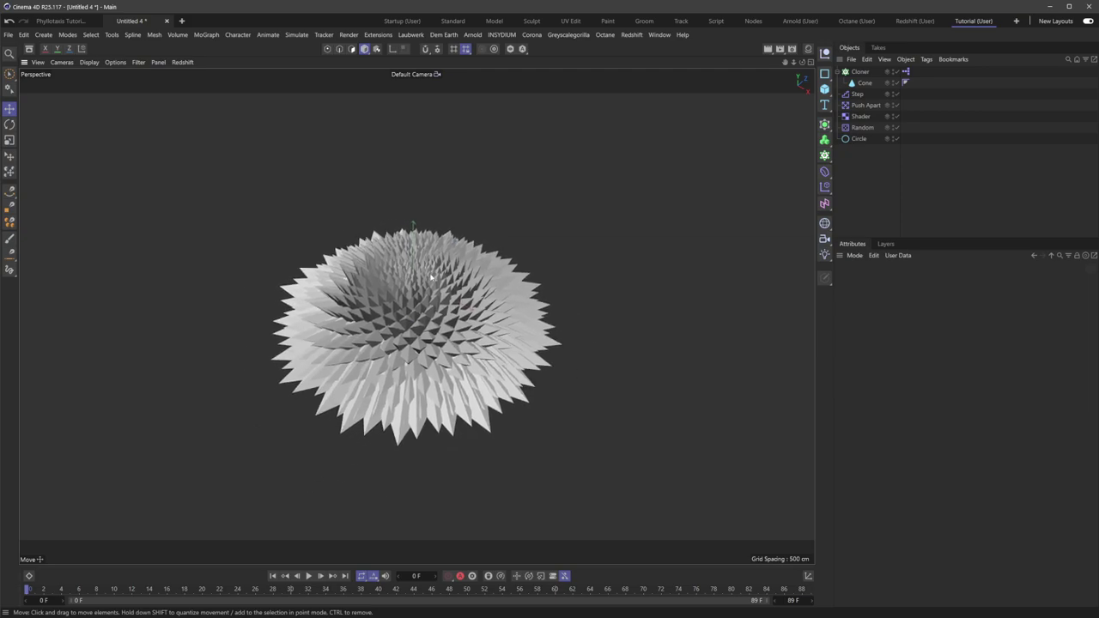